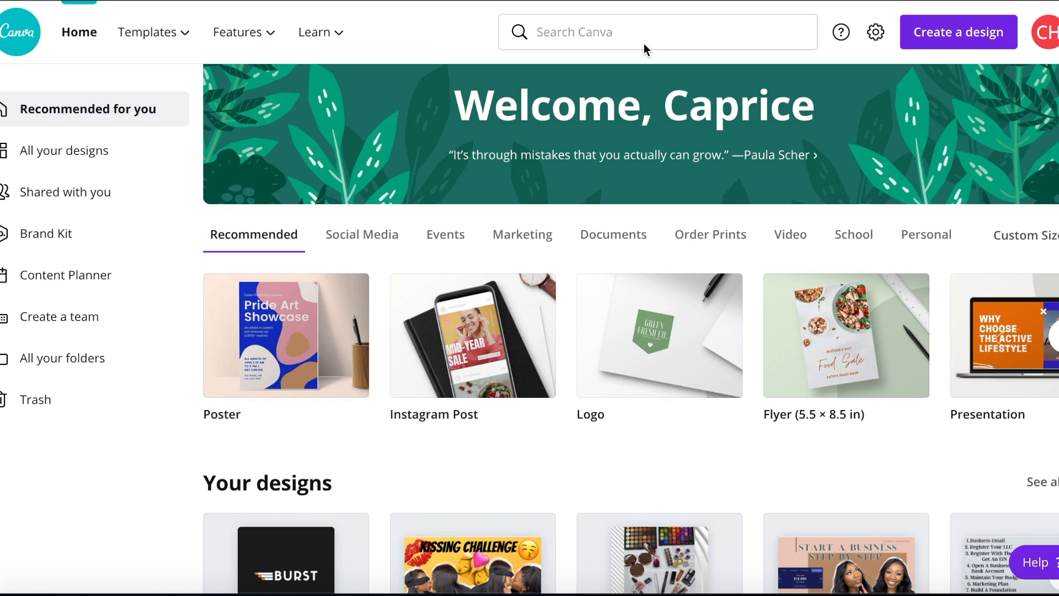
- Search the template library for "logo"
{"action": "left_click", "coordinate": [635, 37]}
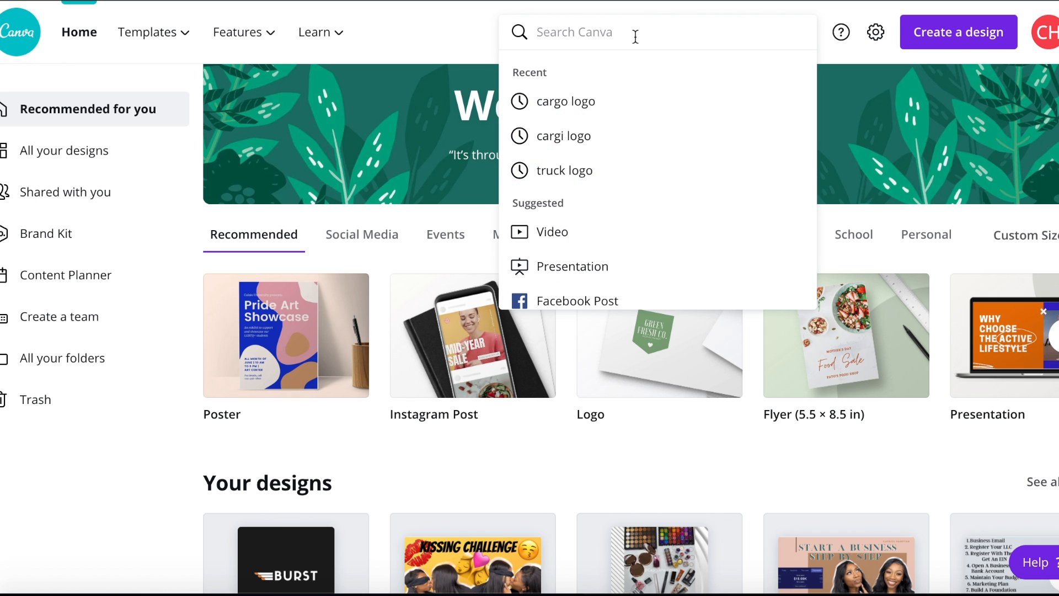
{"action": "type", "text": "logo"}
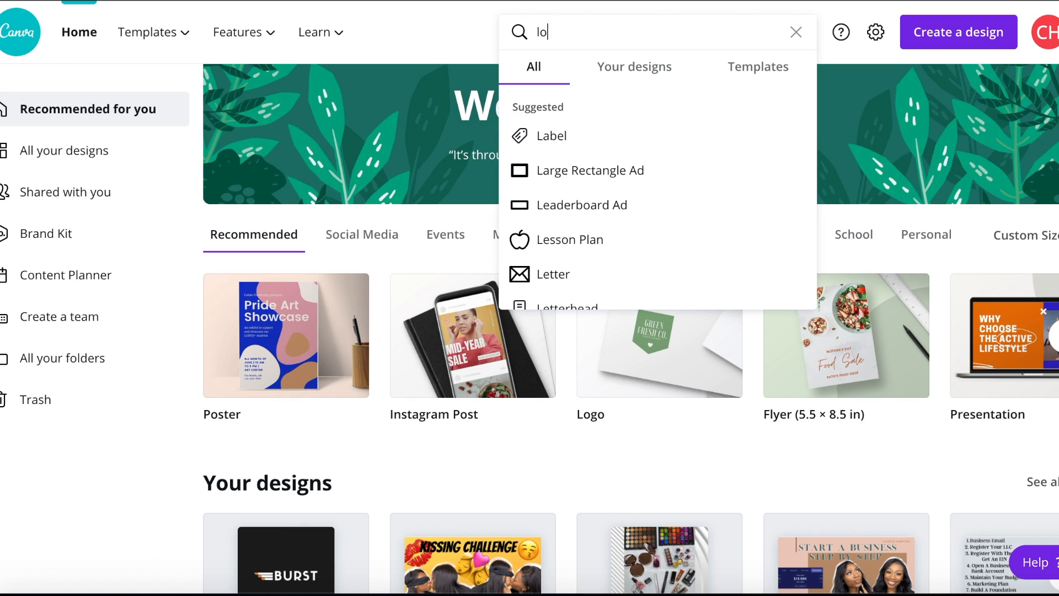
{"action": "key", "text": "Return"}
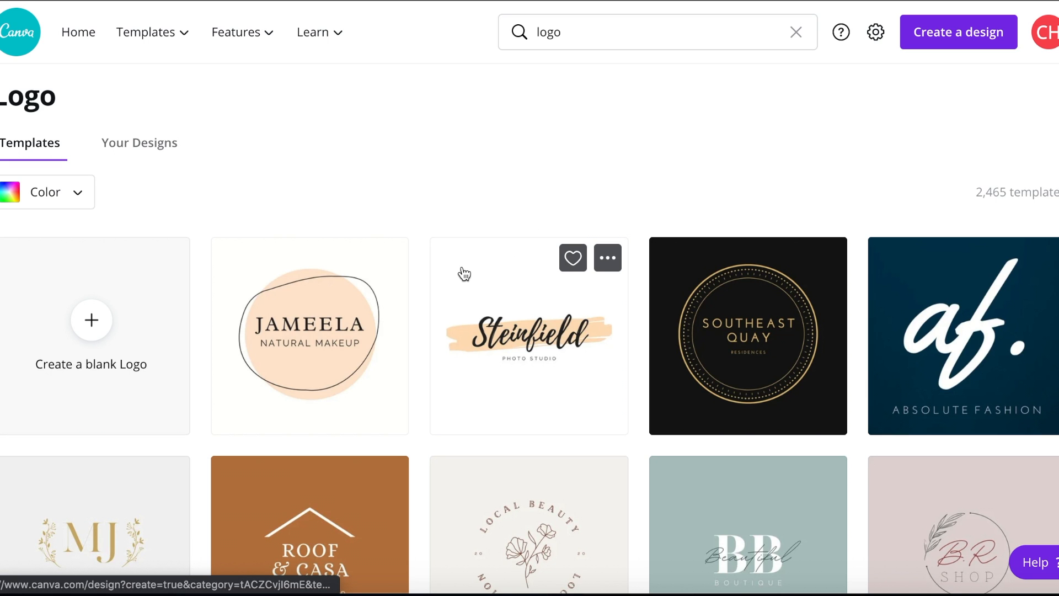
- Browse the logo templates for design ideas
{"action": "scroll", "coordinate": [463, 274], "scroll_direction": "down", "scroll_amount": 2}
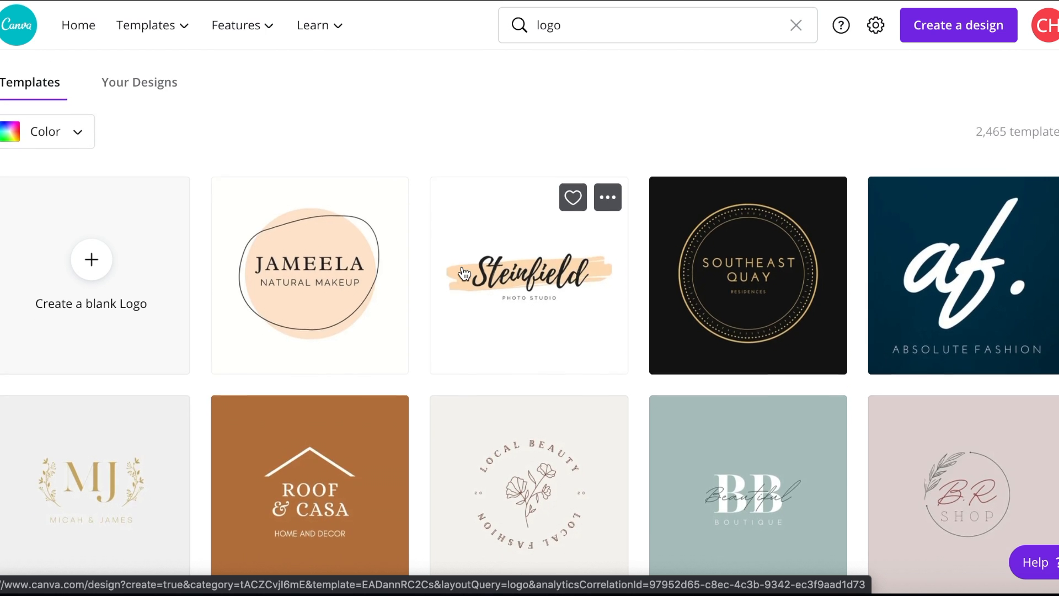
{"action": "scroll", "coordinate": [463, 274], "scroll_direction": "down", "scroll_amount": 3}
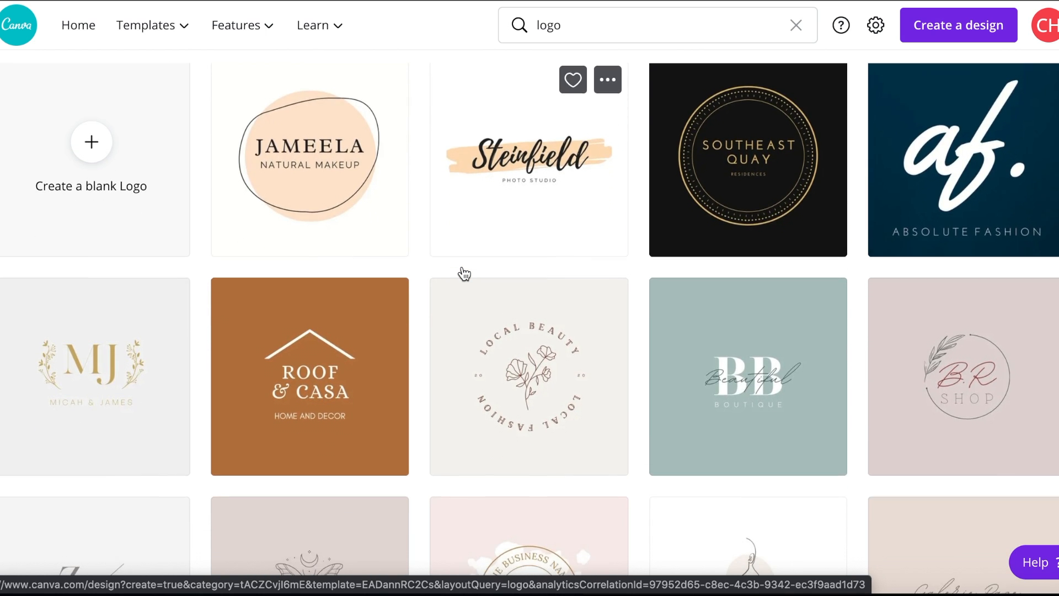
{"action": "scroll", "coordinate": [464, 274], "scroll_direction": "down", "scroll_amount": 4}
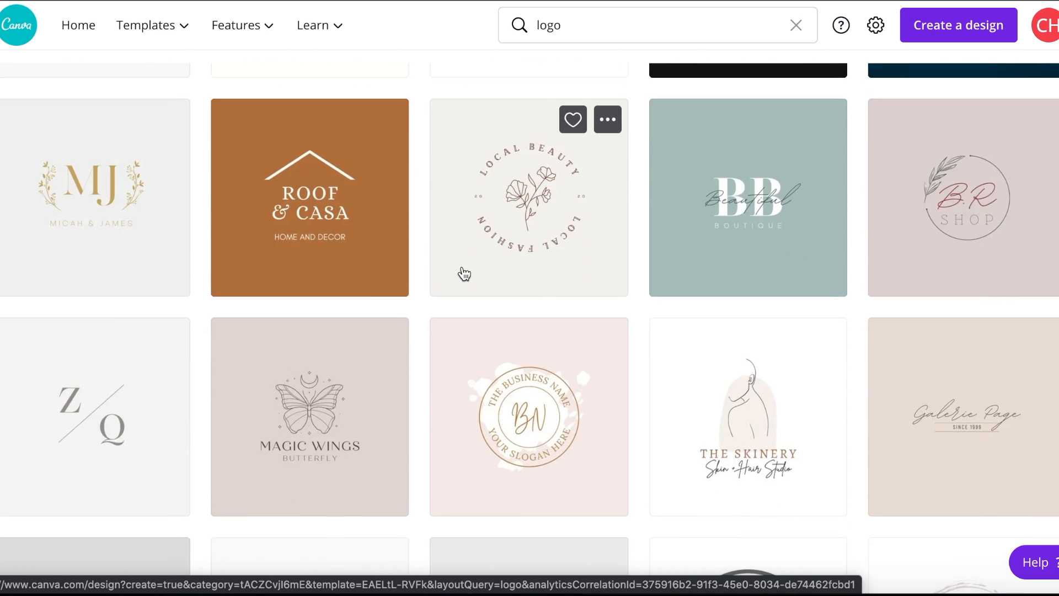
{"action": "scroll", "coordinate": [464, 274], "scroll_direction": "down", "scroll_amount": 5}
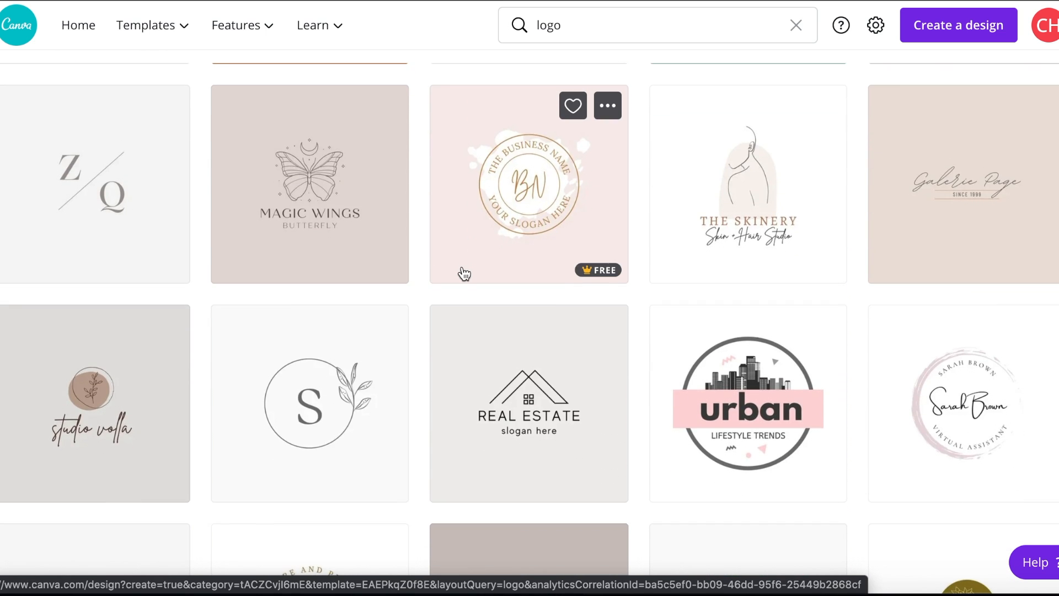
{"action": "scroll", "coordinate": [464, 274], "scroll_direction": "down", "scroll_amount": 4}
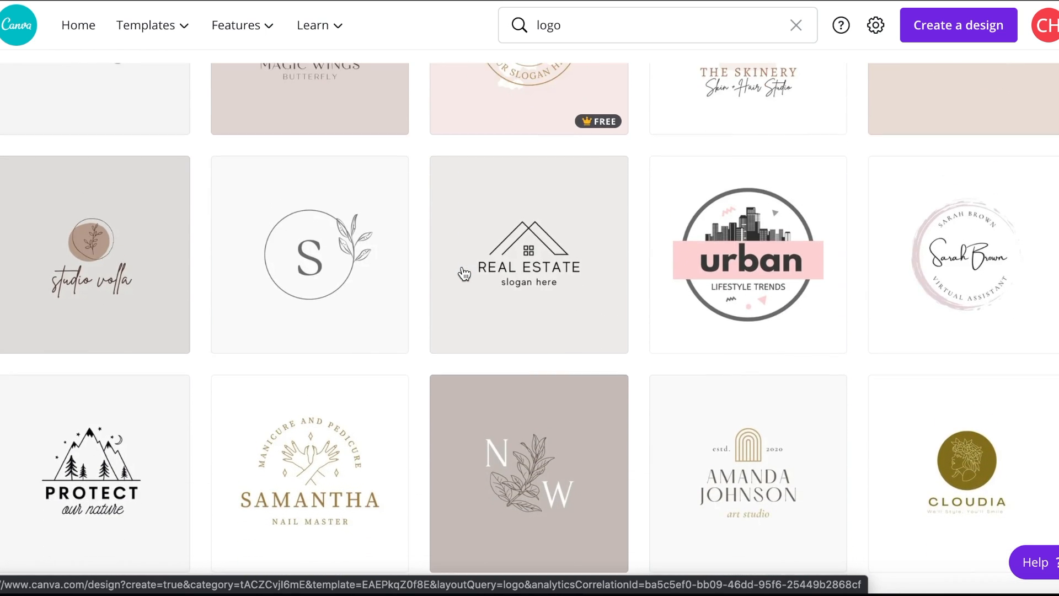
{"action": "scroll", "coordinate": [464, 274], "scroll_direction": "down", "scroll_amount": 1}
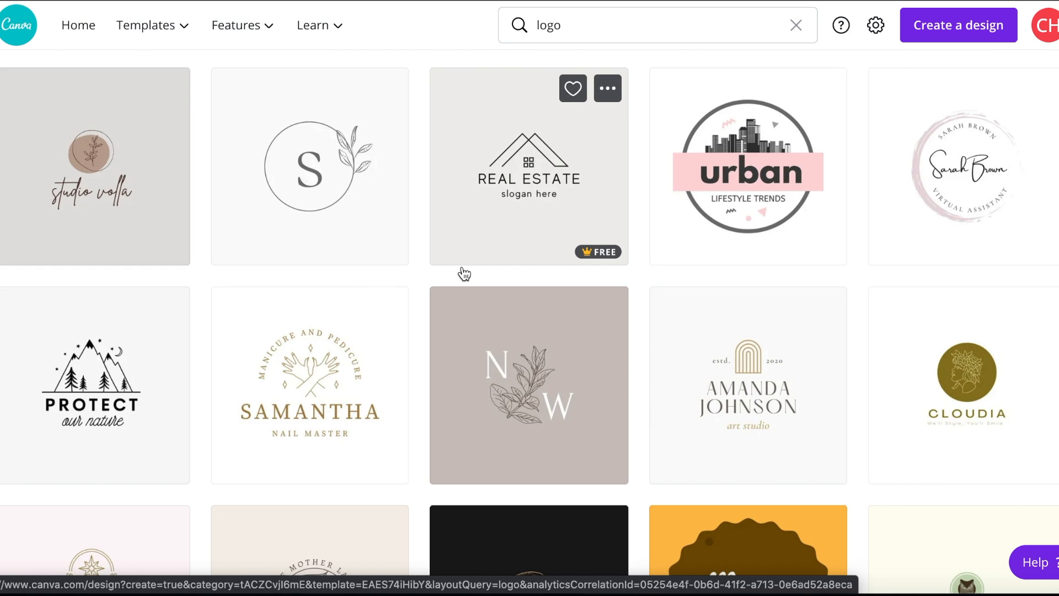
{"action": "scroll", "coordinate": [464, 274], "scroll_direction": "up", "scroll_amount": 12}
- Narrow the template search to "truck logo"
{"action": "left_click", "coordinate": [568, 38]}
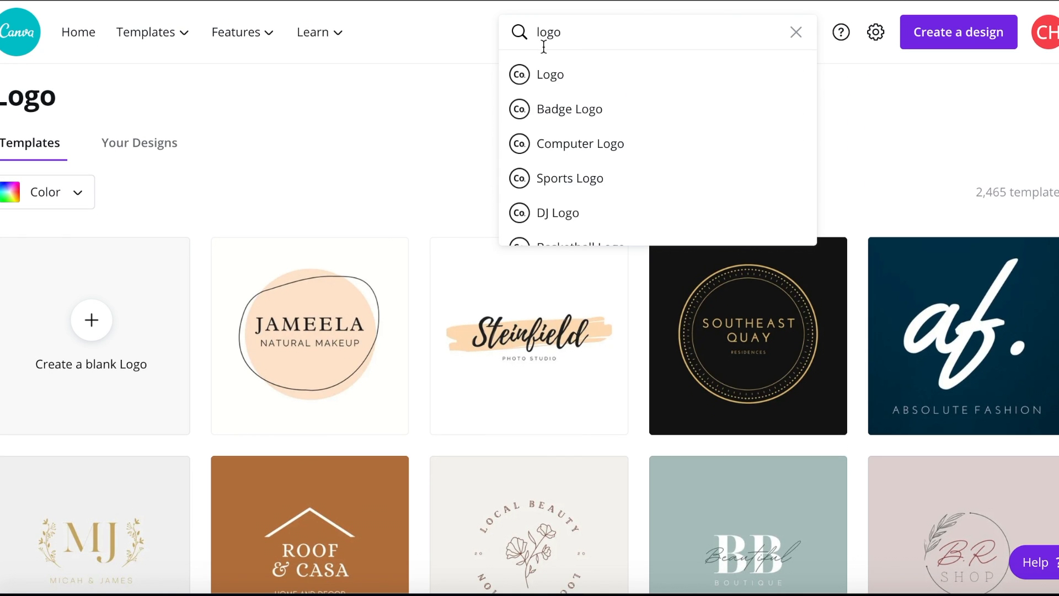
{"action": "type", "text": "truck"}
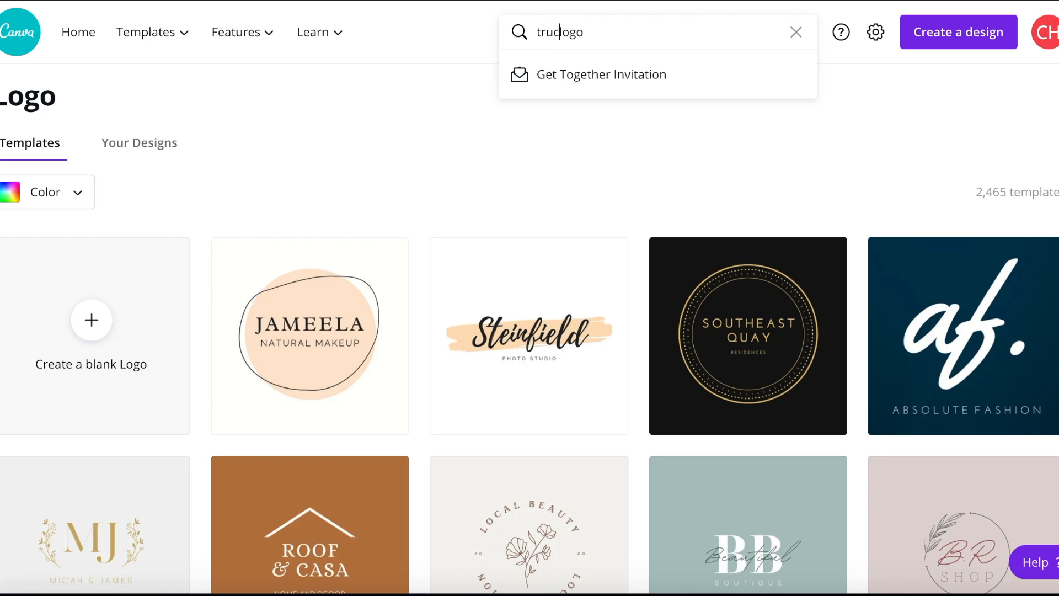
{"action": "key", "text": "Return"}
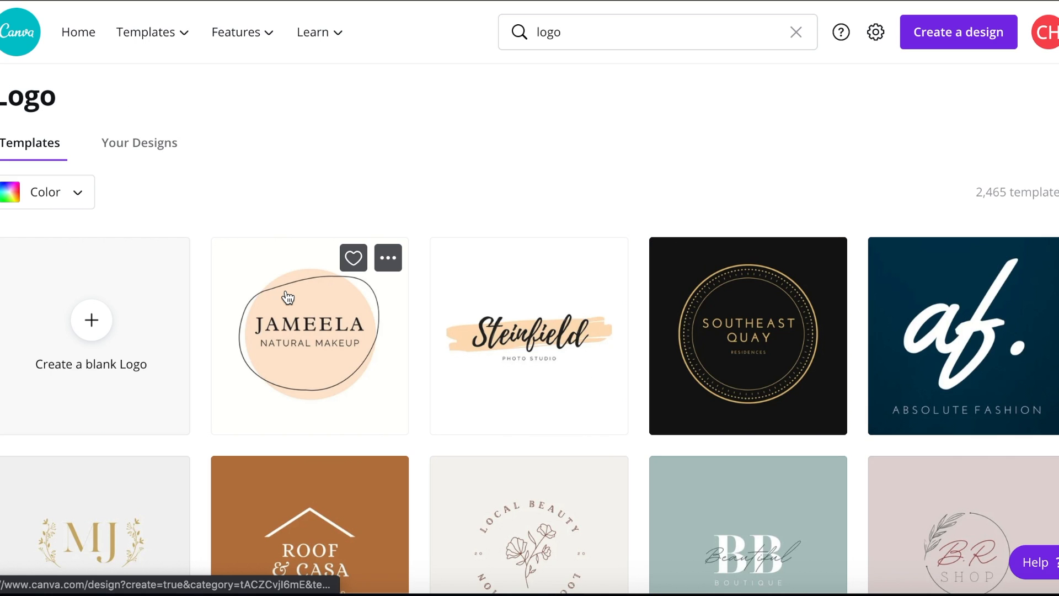
- Create a blank logo design and open the media upload options
{"action": "left_click", "coordinate": [106, 319]}
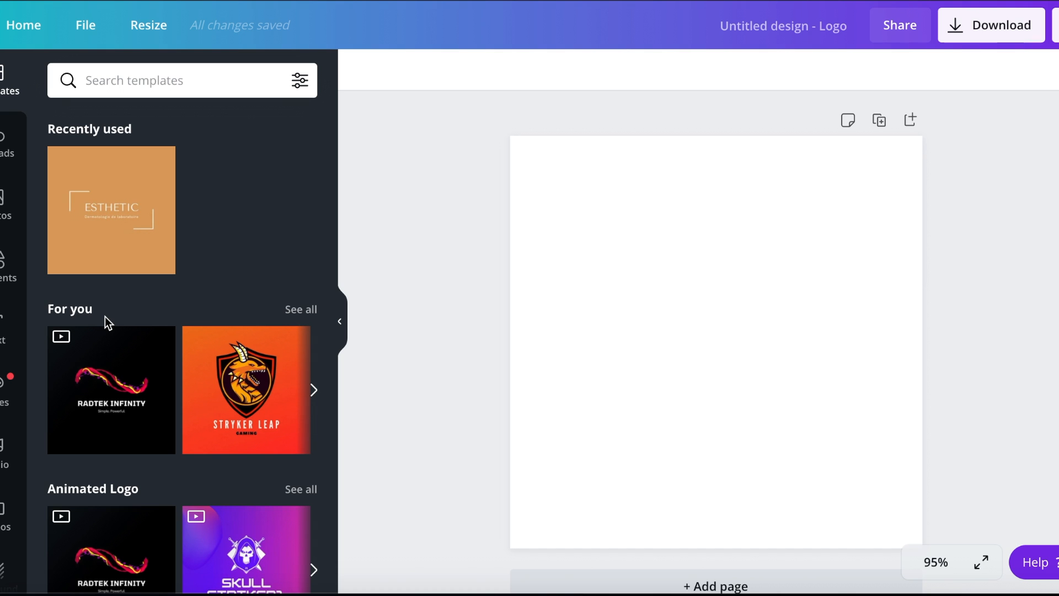
{"action": "left_click", "coordinate": [2, 154]}
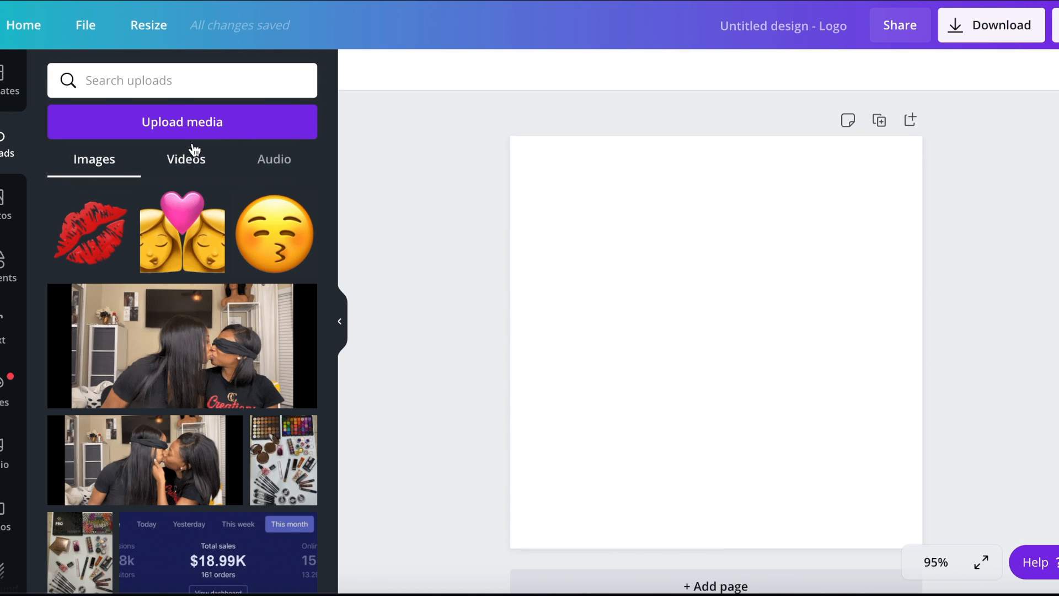
{"action": "left_click", "coordinate": [197, 133]}
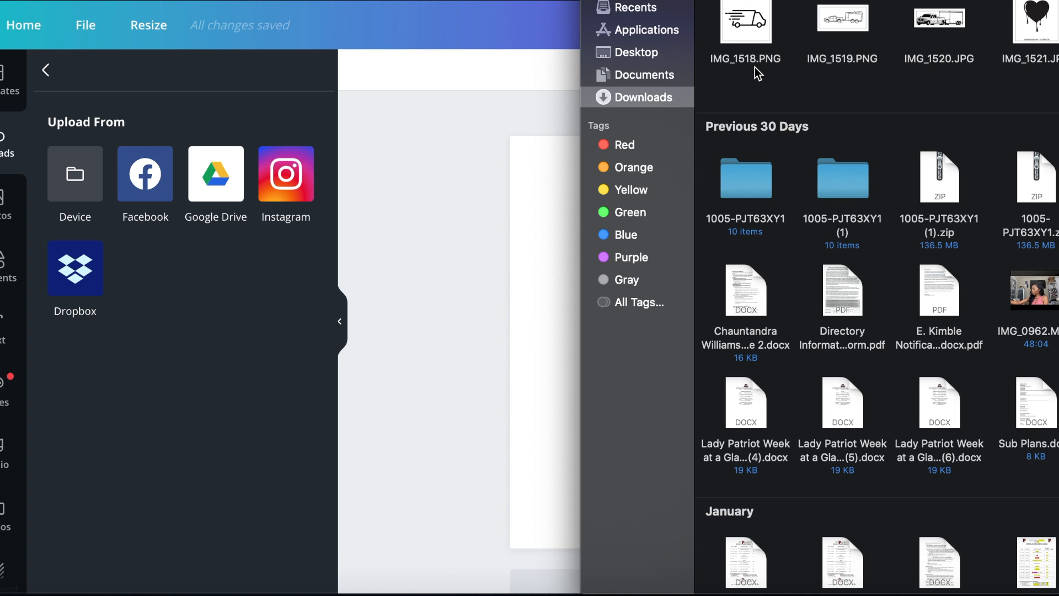
- Upload the two heart images, the delivery van and both truck-and-trailer drawings from the Downloads folder
{"action": "left_click_drag", "start_coordinate": [707, 35], "coordinate": [1057, 56]}
{"action": "left_click_drag", "start_coordinate": [958, 32], "coordinate": [223, 187]}
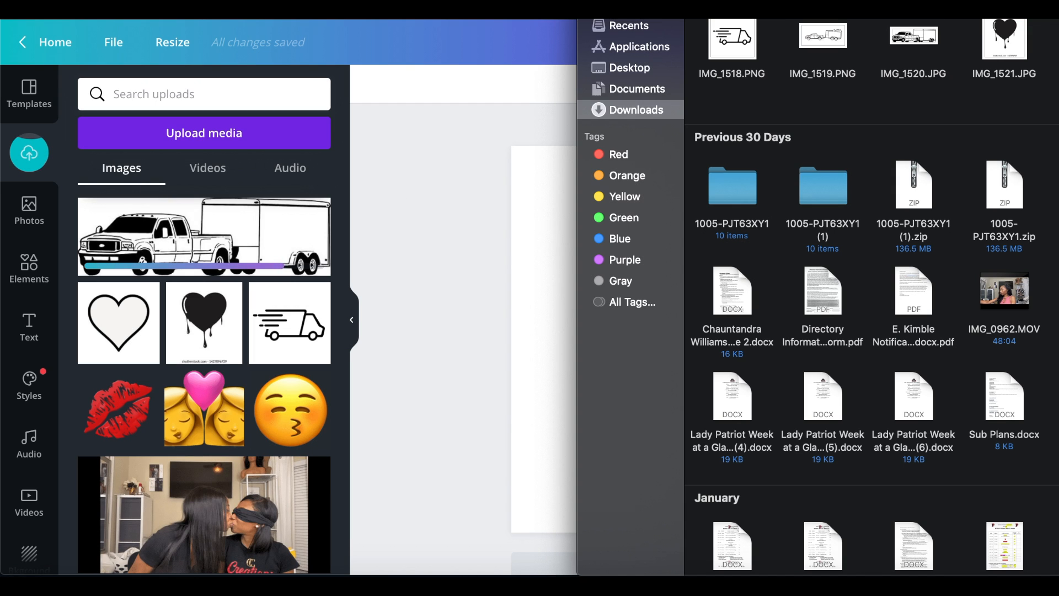
{"action": "left_click_drag", "start_coordinate": [823, 36], "coordinate": [276, 220]}
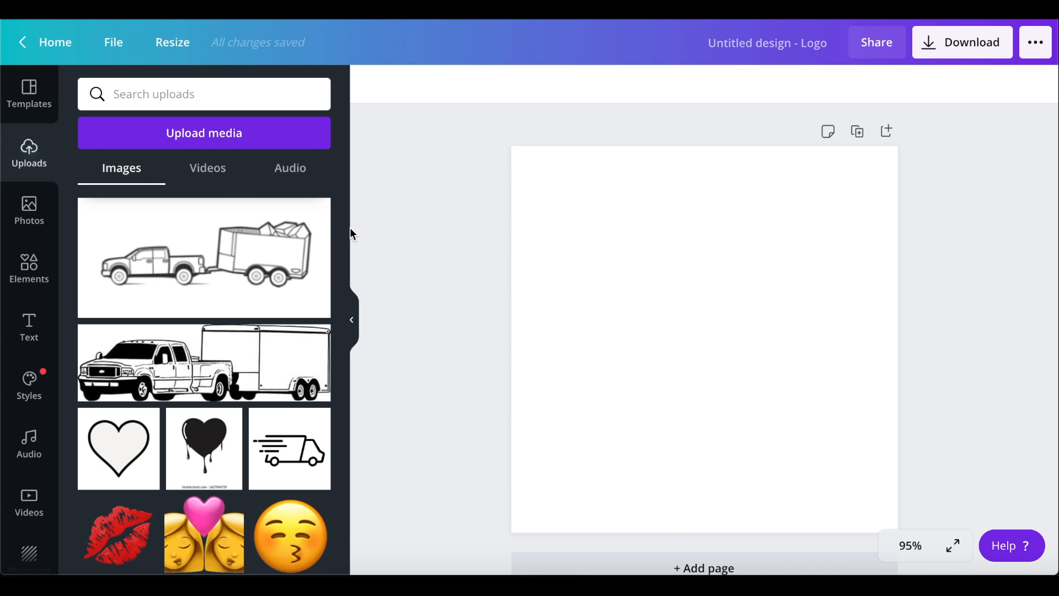
- Place the dripping black heart image on the page and remove its background
{"action": "left_click", "coordinate": [217, 445]}
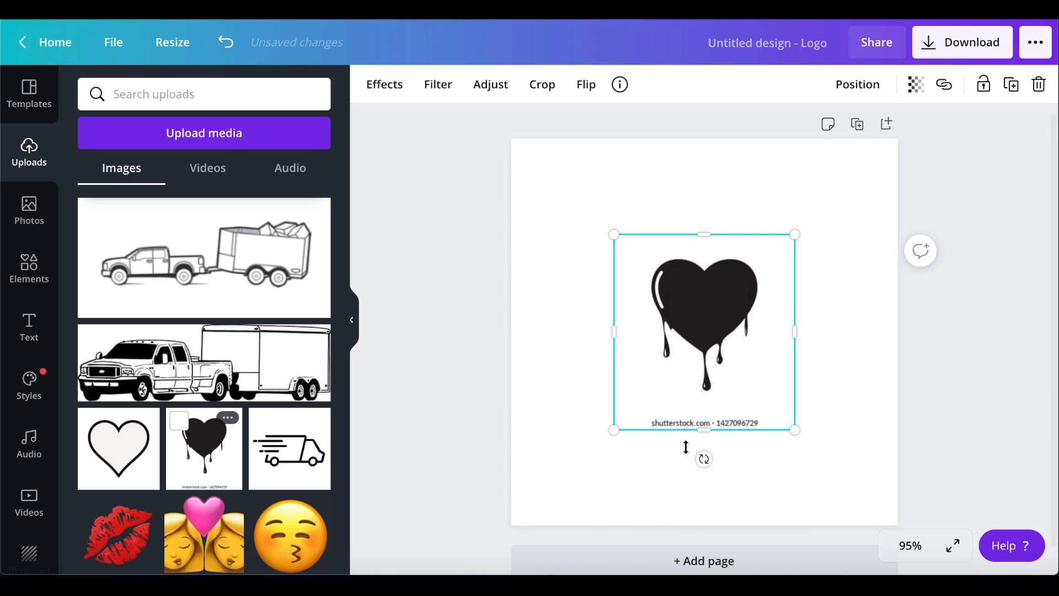
{"action": "scroll", "coordinate": [686, 447], "scroll_direction": "down", "scroll_amount": 1}
{"action": "scroll", "coordinate": [685, 447], "scroll_direction": "down", "scroll_amount": 1}
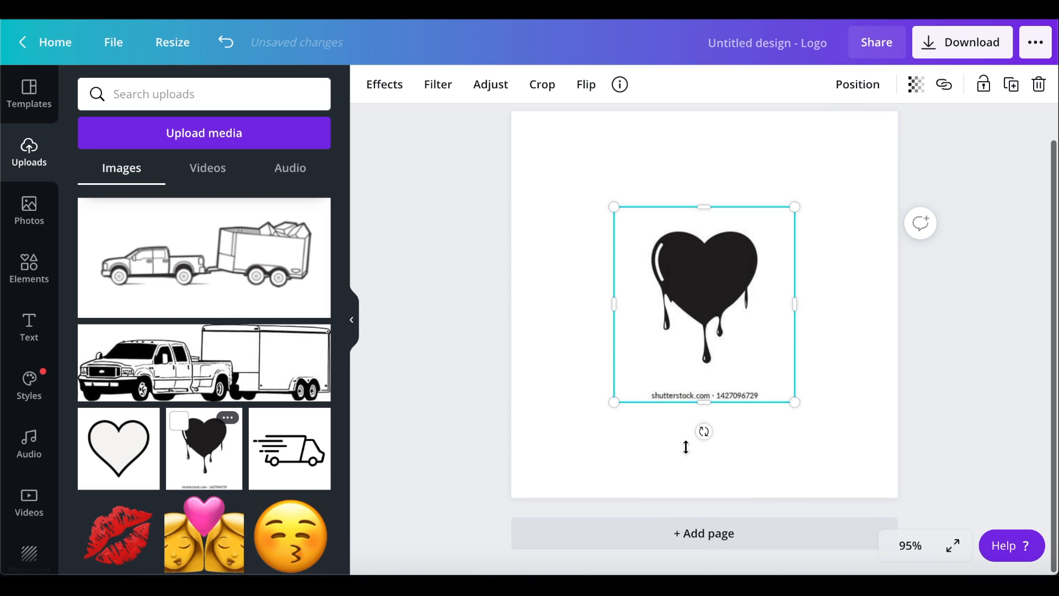
{"action": "left_click", "coordinate": [390, 86]}
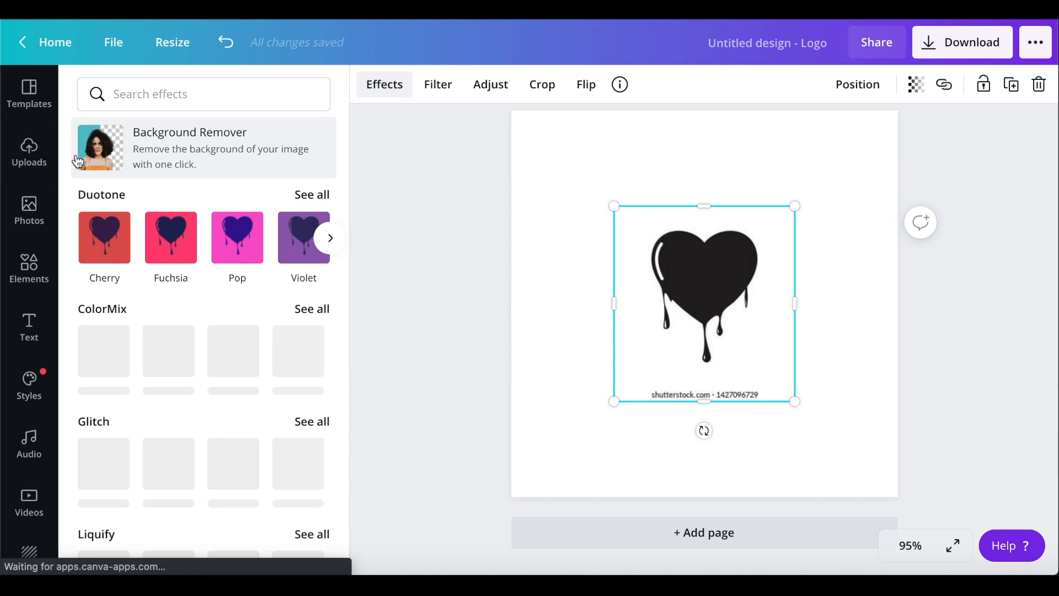
{"action": "left_click", "coordinate": [103, 157]}
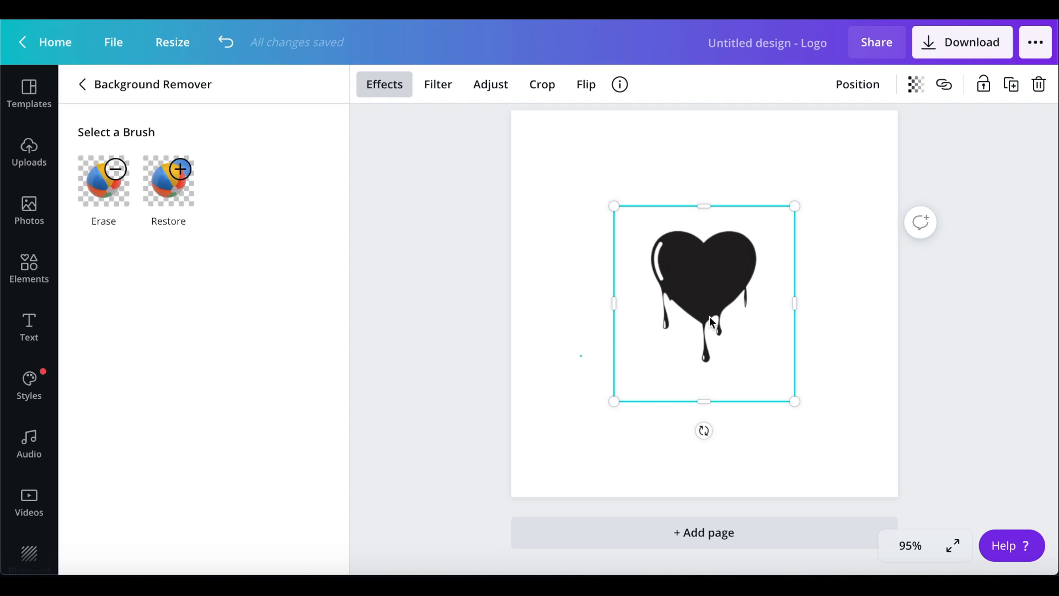
- Enlarge the dripping heart and reposition it near the centre of the page
{"action": "left_click", "coordinate": [731, 312]}
{"action": "mouse_move", "coordinate": [730, 312]}
{"action": "left_mouse_down"}
{"action": "mouse_move", "coordinate": [709, 301]}
{"action": "mouse_move", "coordinate": [726, 295]}
{"action": "left_mouse_up"}
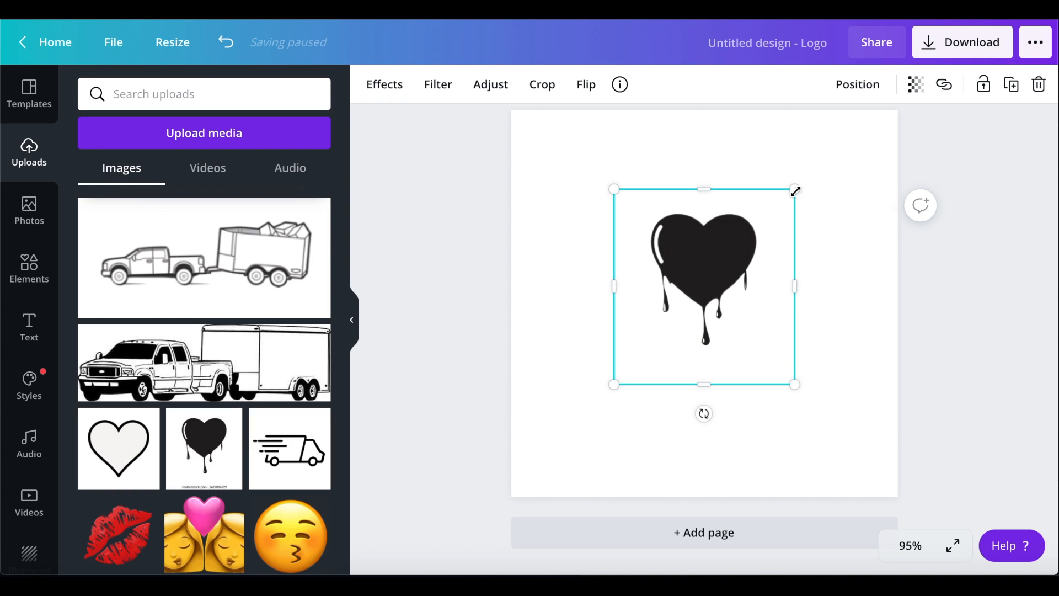
{"action": "left_click_drag", "start_coordinate": [795, 191], "coordinate": [832, 137]}
{"action": "left_click_drag", "start_coordinate": [763, 215], "coordinate": [750, 236]}
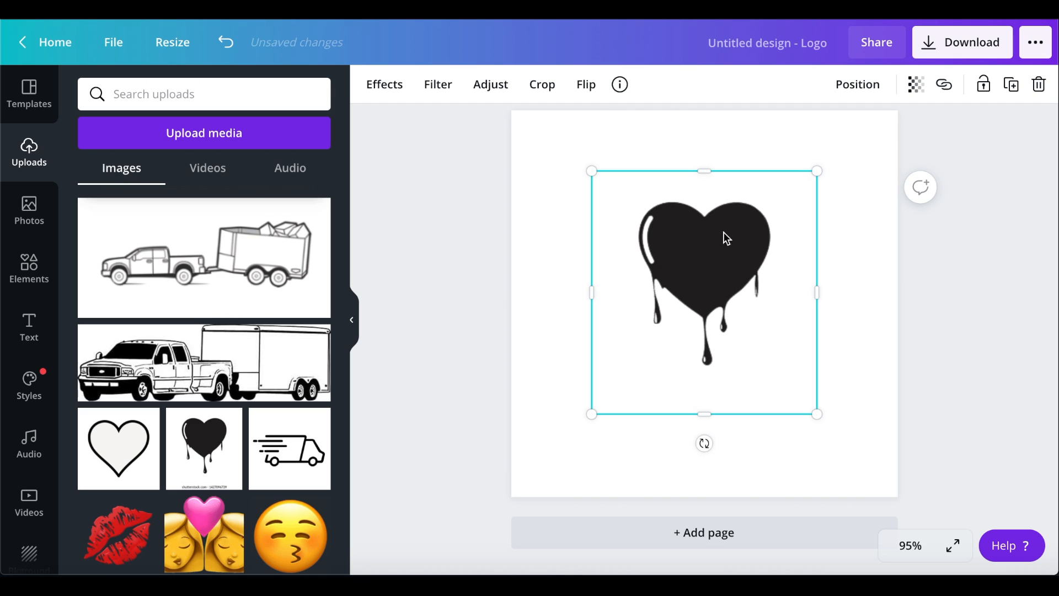
- Add a heading reading "Black Heart" to the page
{"action": "left_click", "coordinate": [29, 326]}
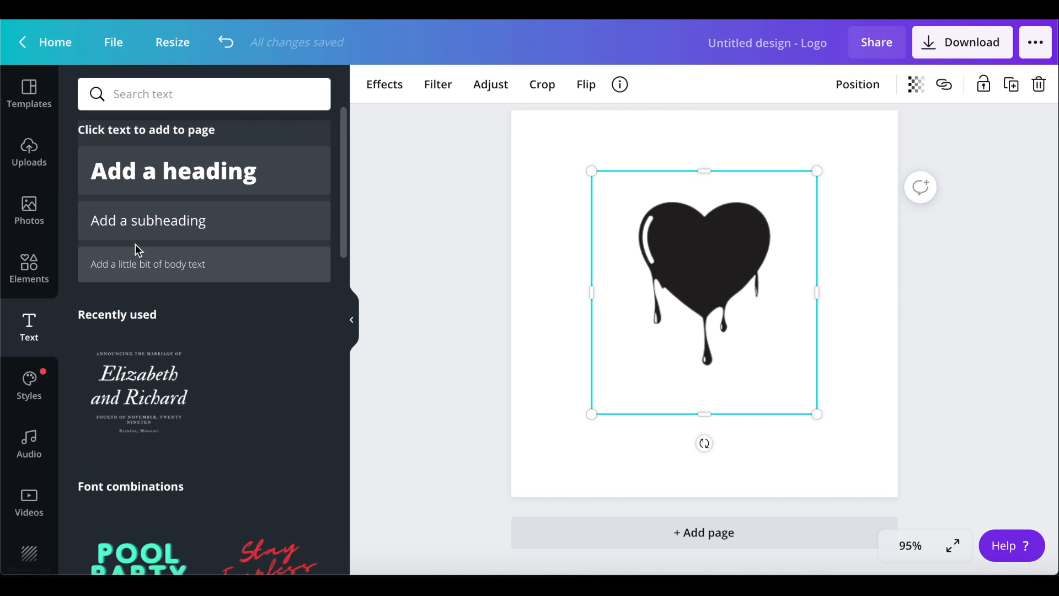
{"action": "left_click", "coordinate": [172, 185]}
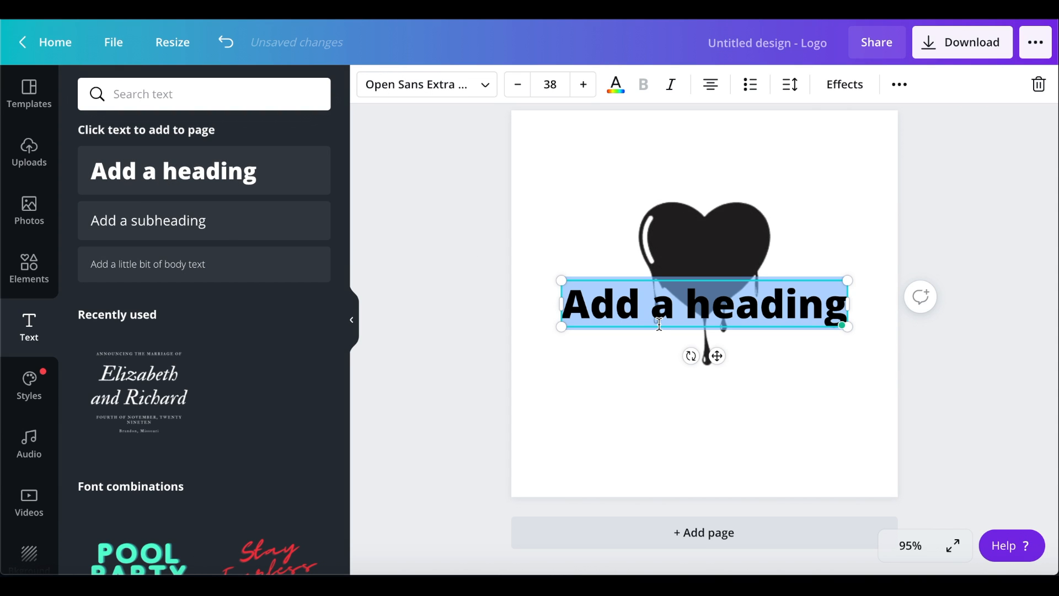
{"action": "type", "text": "B"}
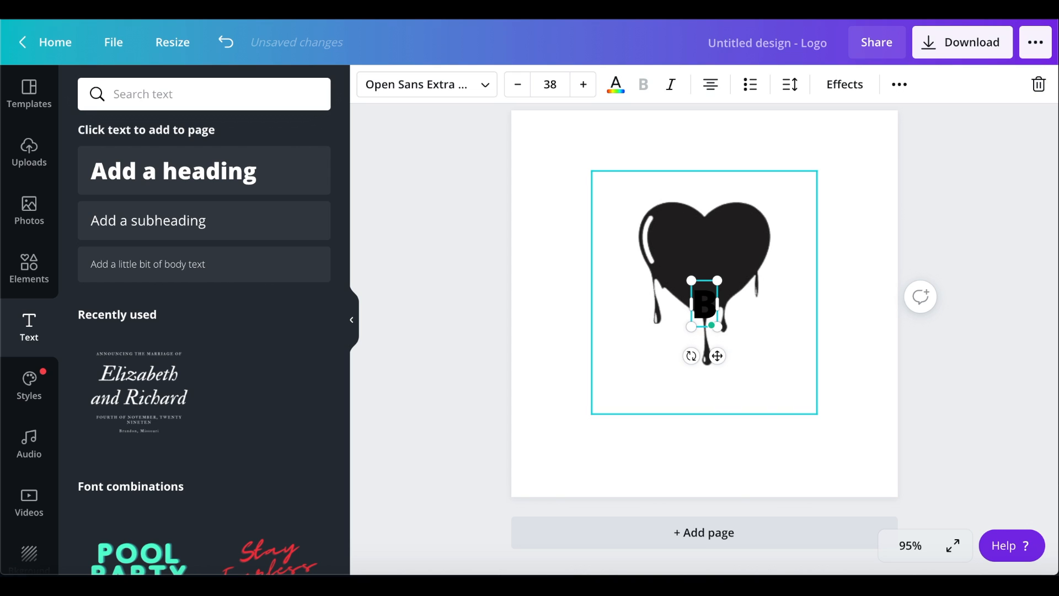
{"action": "type", "text": "lack"}
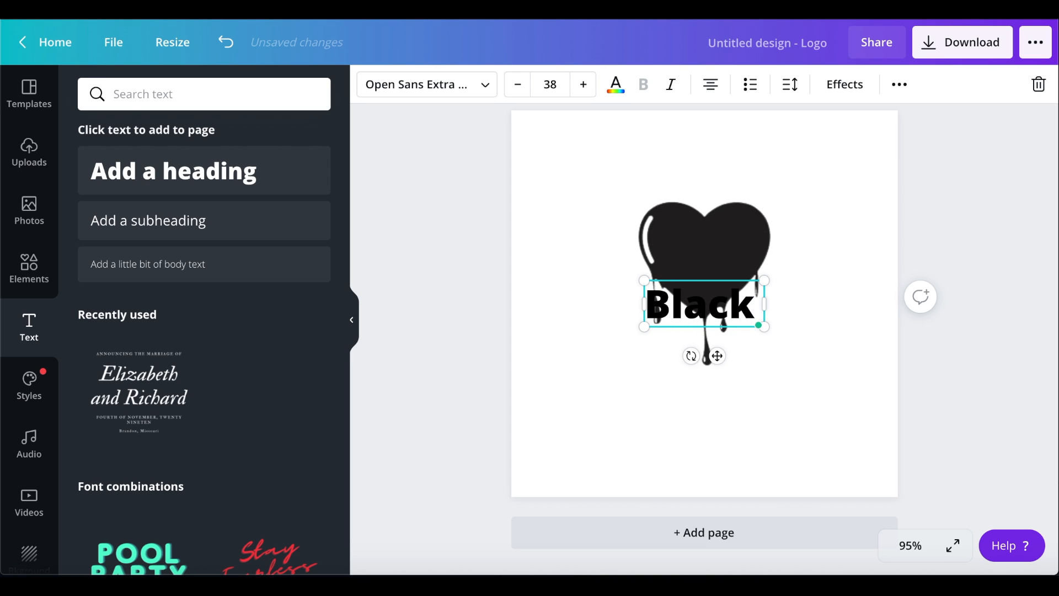
{"action": "type", "text": " Heat"}
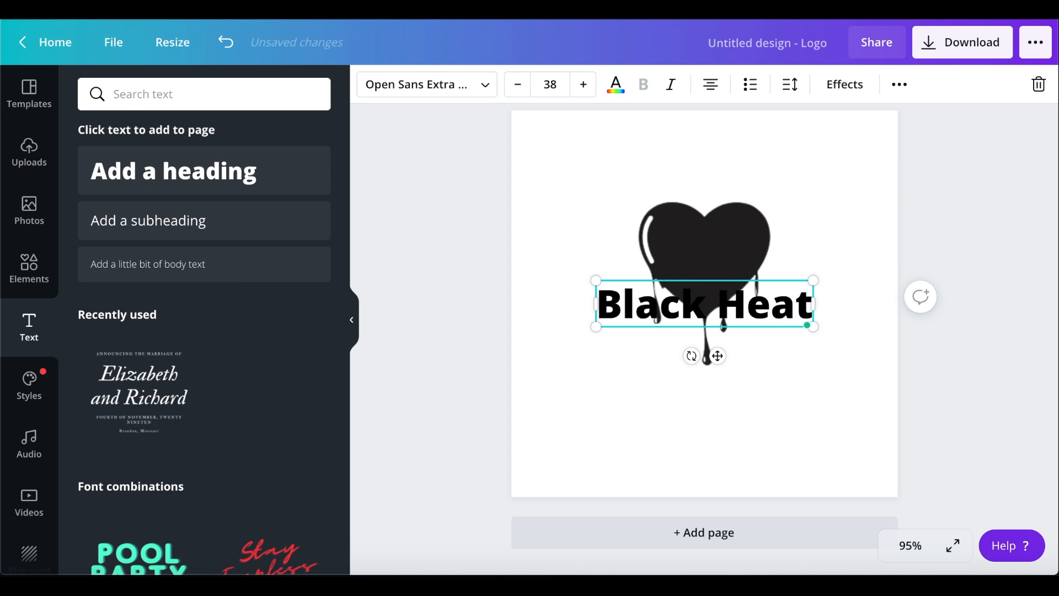
{"action": "key", "text": "BackSpace"}
{"action": "type", "text": "rt"}
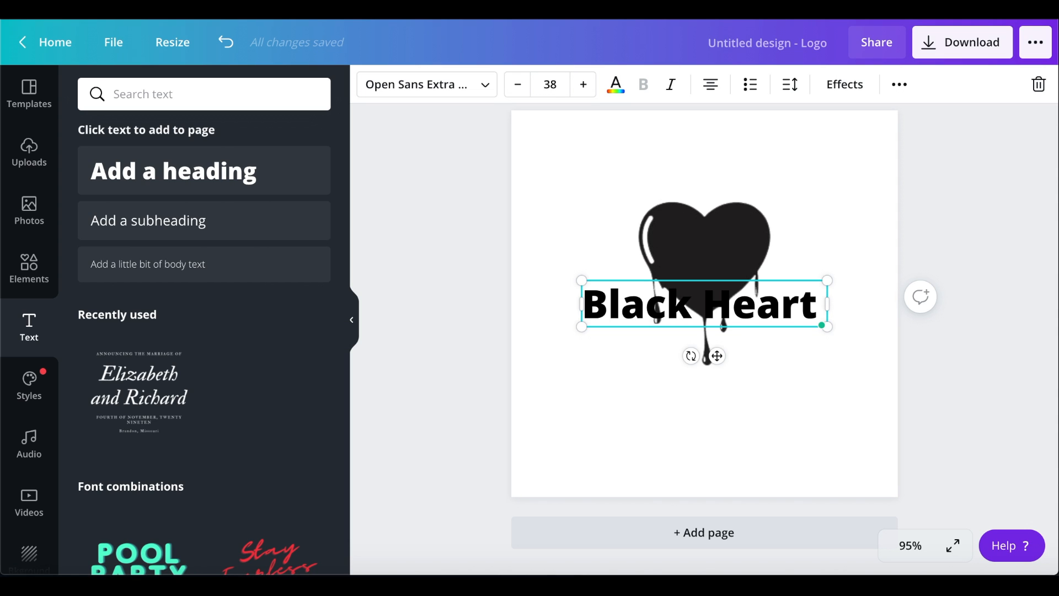
- Shorten the heading text to the initials "BH"
{"action": "key", "text": "BackSpace"}
{"action": "key", "text": "BackSpace"}
{"action": "key", "text": "BackSpace"}
{"action": "key", "text": "BackSpace"}
{"action": "key", "text": "BackSpace"}
{"action": "key", "text": "BackSpace"}
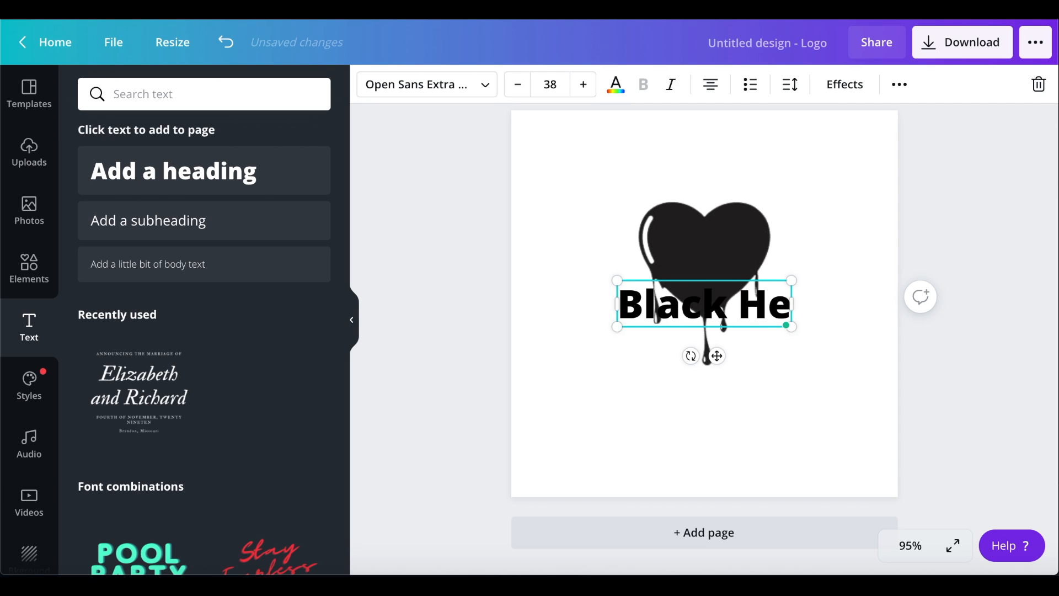
{"action": "key", "text": "BackSpace"}
{"action": "key", "text": "BackSpace"}
{"action": "key", "text": "BackSpace"}
{"action": "key", "text": "BackSpace"}
{"action": "key", "text": "BackSpace"}
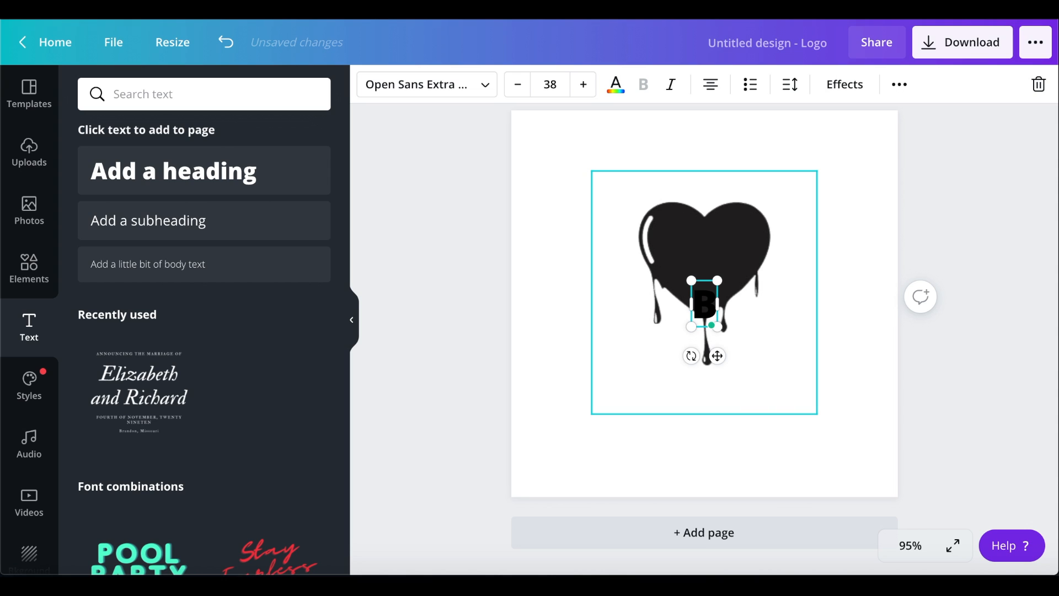
{"action": "type", "text": "H"}
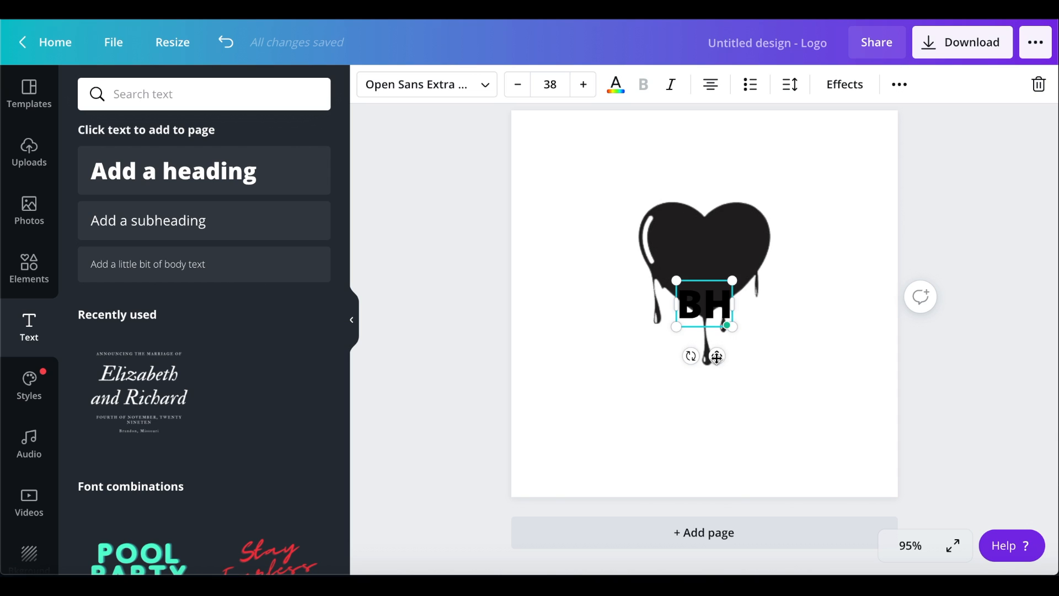
- Move the "BH" text up into the middle of the heart and colour it white
{"action": "left_click_drag", "start_coordinate": [717, 356], "coordinate": [716, 312]}
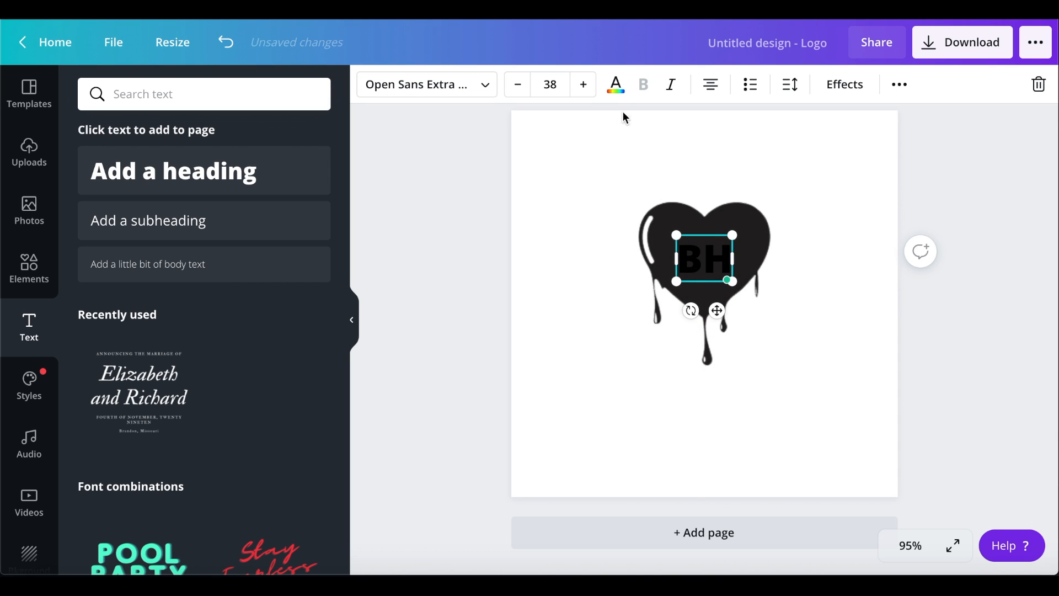
{"action": "left_click", "coordinate": [616, 88]}
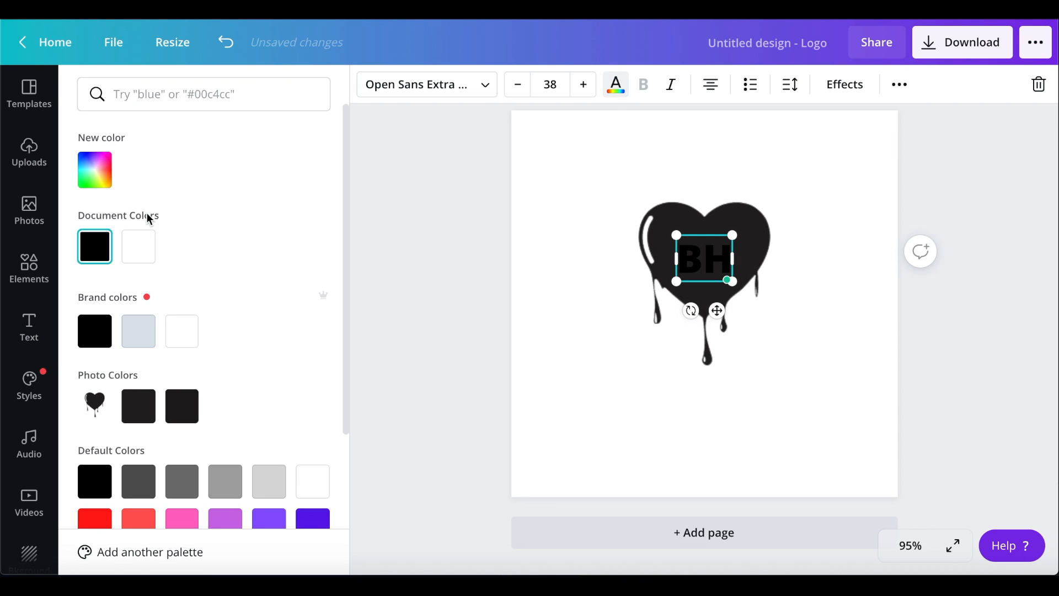
{"action": "left_click", "coordinate": [138, 246]}
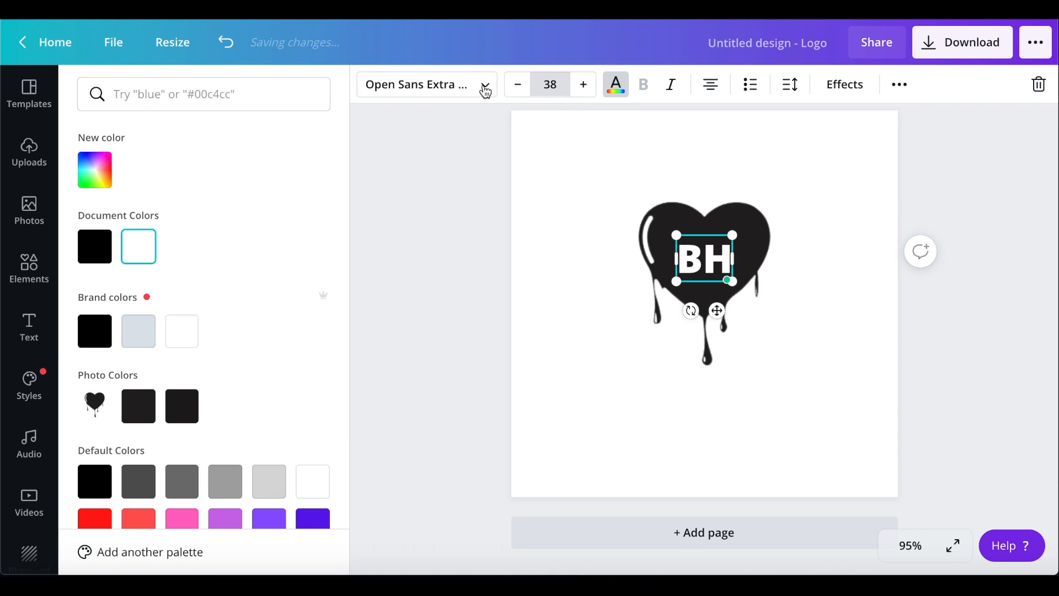
- Enlarge the "BH" initials on the dripping heart to font size 41.2
{"action": "left_click", "coordinate": [454, 88]}
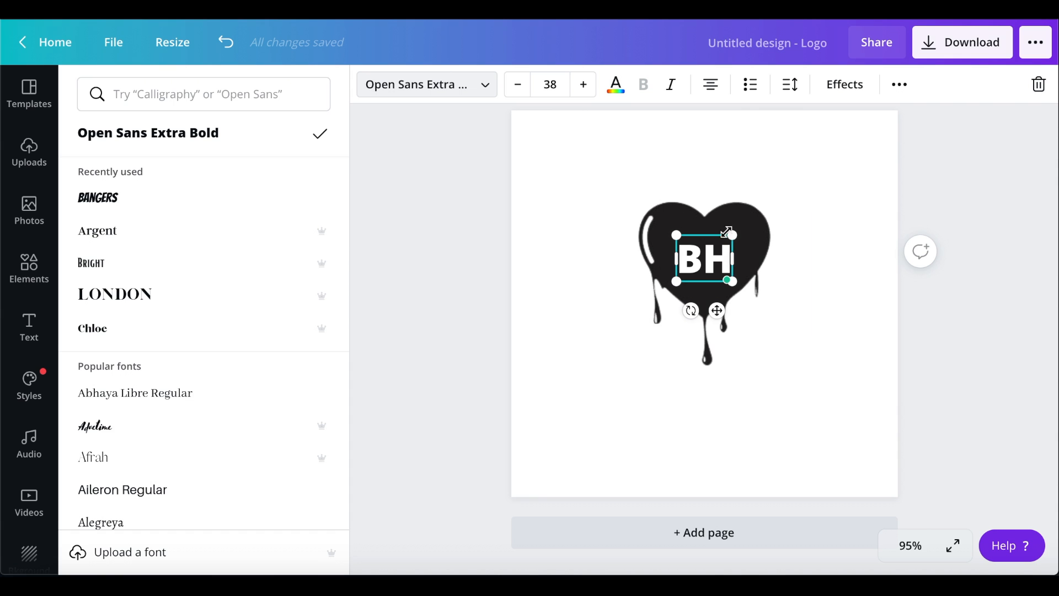
{"action": "left_click_drag", "start_coordinate": [735, 233], "coordinate": [741, 229]}
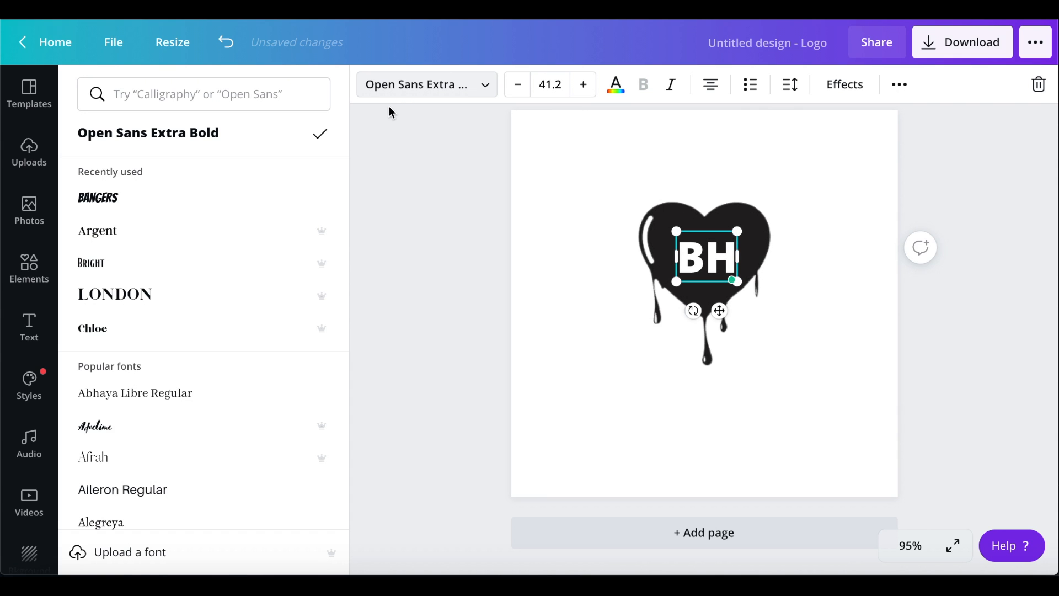
{"action": "left_click", "coordinate": [399, 95]}
{"action": "left_click", "coordinate": [399, 96]}
- Try the London, Argent, Bangers, Anton, Archivo Black and Bebas Neue fonts on the "BH" initials
{"action": "left_click", "coordinate": [182, 291]}
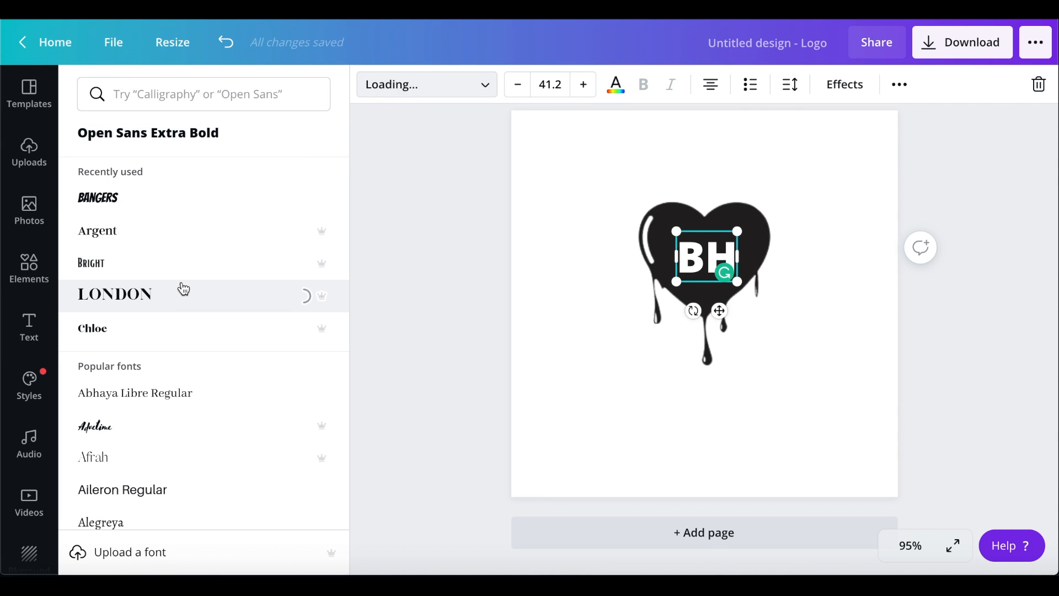
{"action": "left_click", "coordinate": [182, 241]}
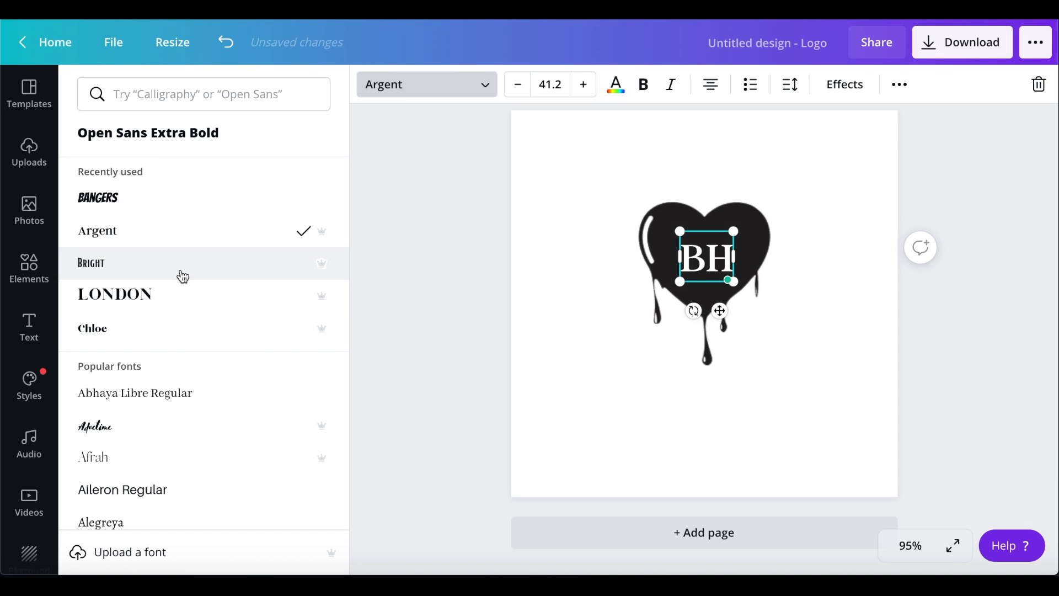
{"action": "left_click", "coordinate": [171, 206]}
{"action": "scroll", "coordinate": [169, 313], "scroll_direction": "down", "scroll_amount": 5}
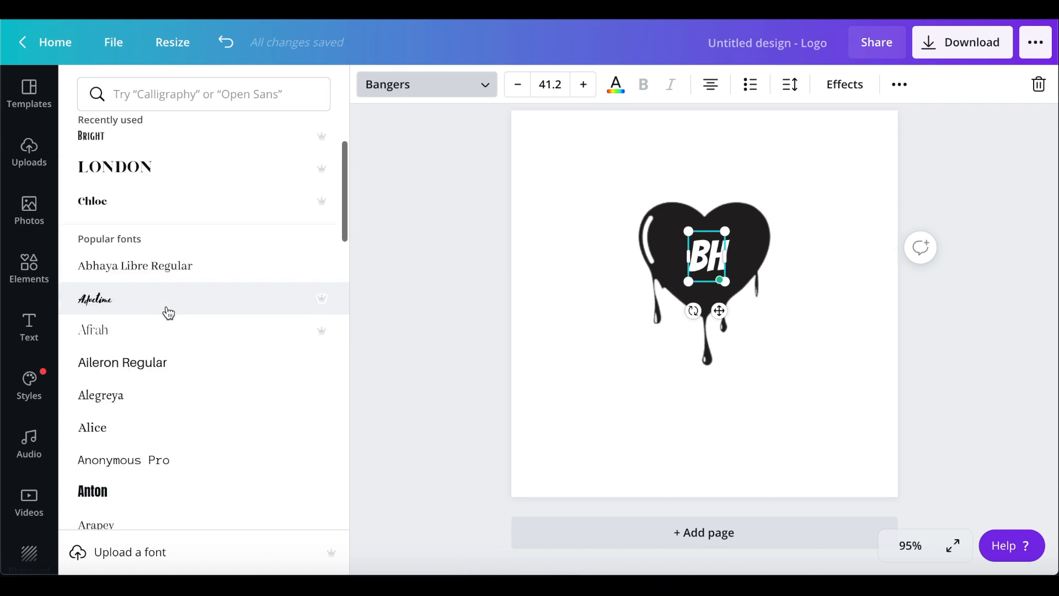
{"action": "left_click", "coordinate": [160, 347]}
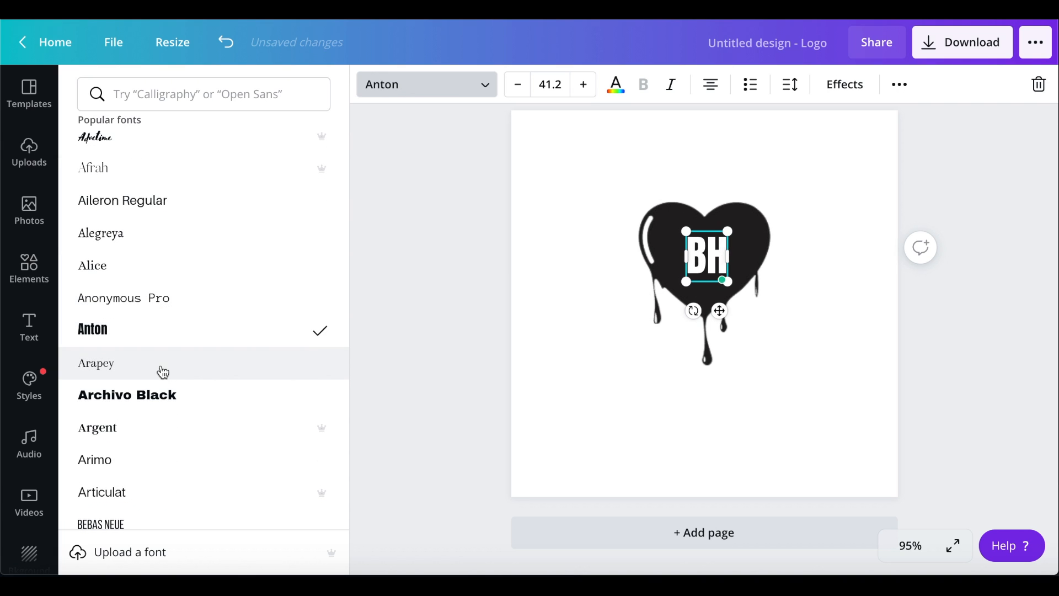
{"action": "left_click", "coordinate": [163, 402]}
{"action": "scroll", "coordinate": [166, 408], "scroll_direction": "down", "scroll_amount": 1}
{"action": "scroll", "coordinate": [166, 404], "scroll_direction": "down", "scroll_amount": 1}
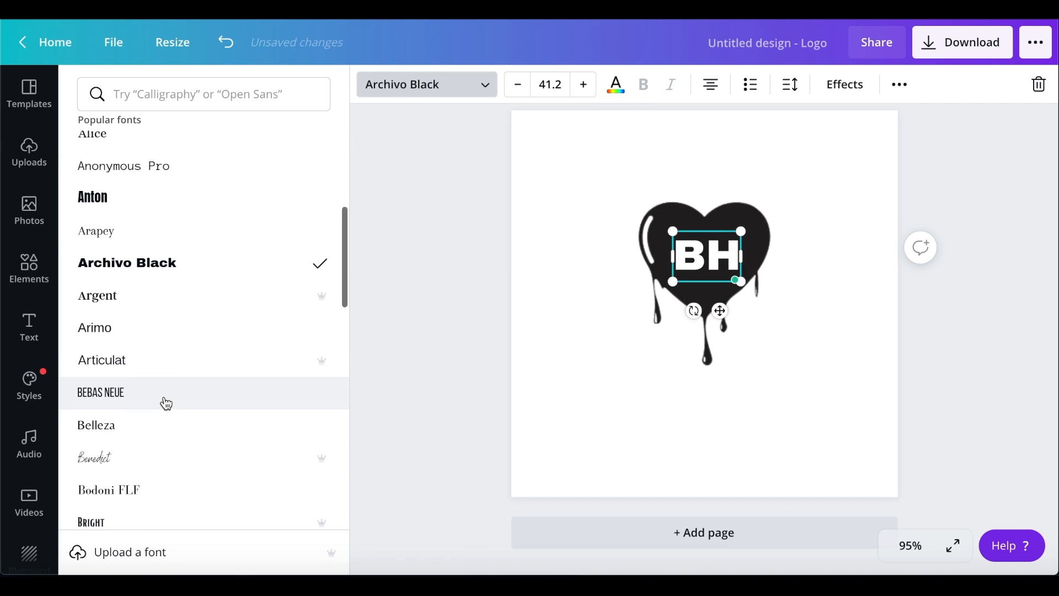
{"action": "left_click", "coordinate": [166, 403]}
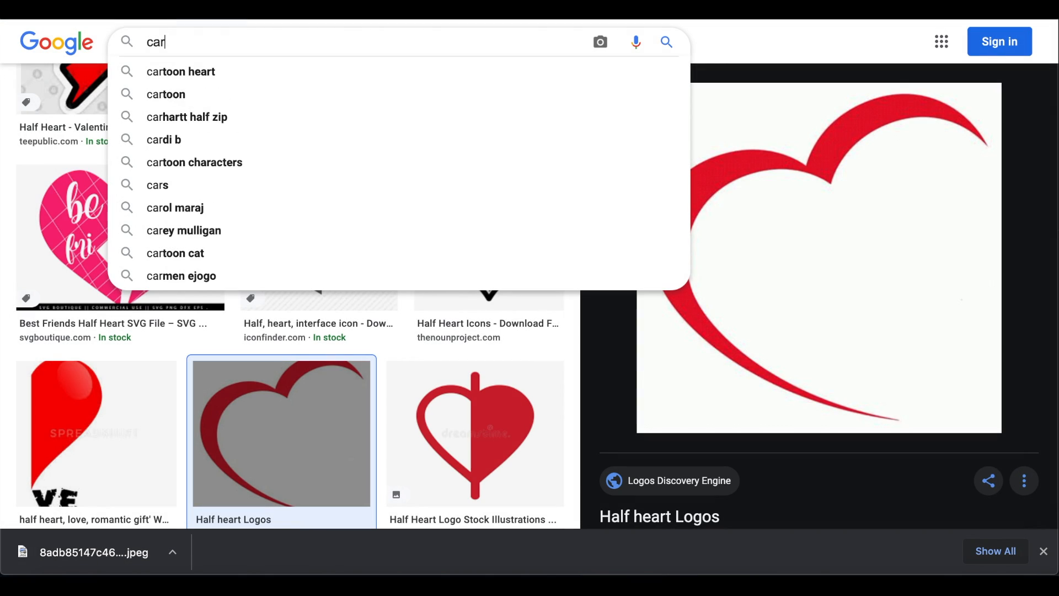
- Search Google Images for "cargo logos" and look through the results for design ideas
{"action": "type", "text": "go lo"}
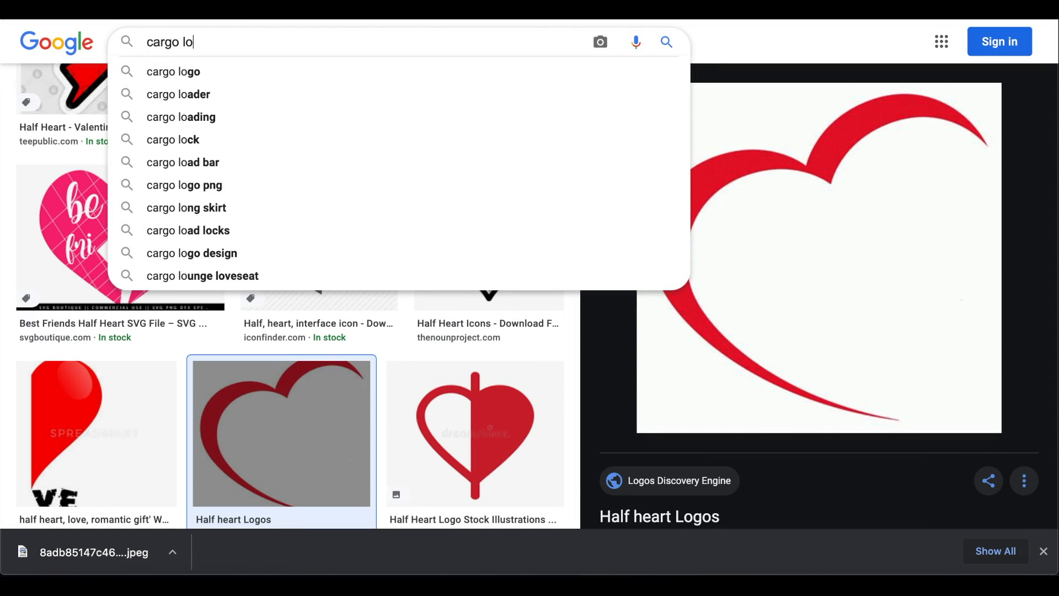
{"action": "type", "text": "go"}
{"action": "type", "text": "s"}
{"action": "key", "text": "Return"}
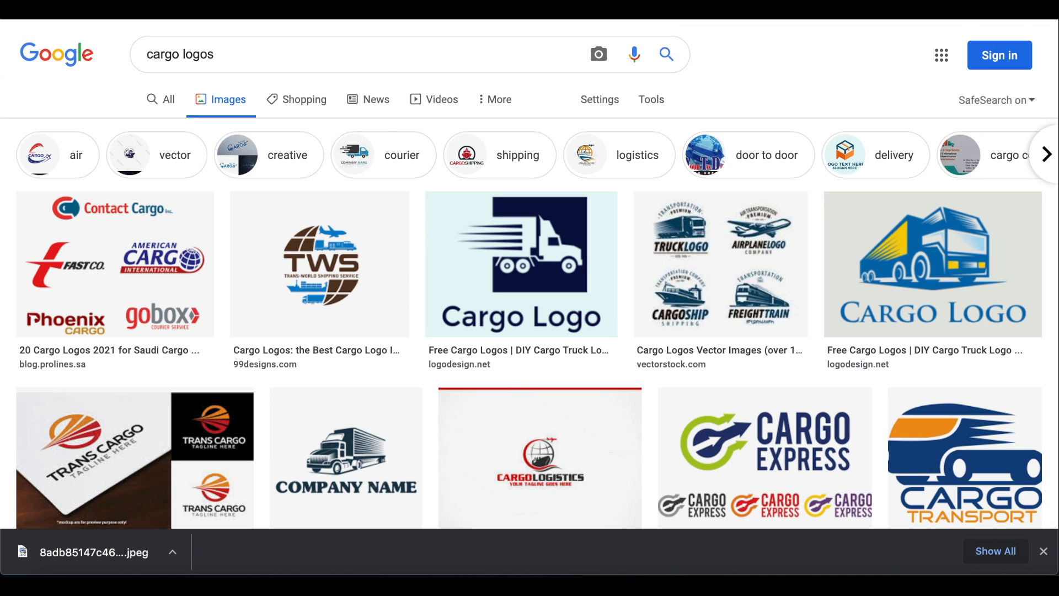
{"action": "scroll", "coordinate": [469, 146], "scroll_direction": "down", "scroll_amount": 5}
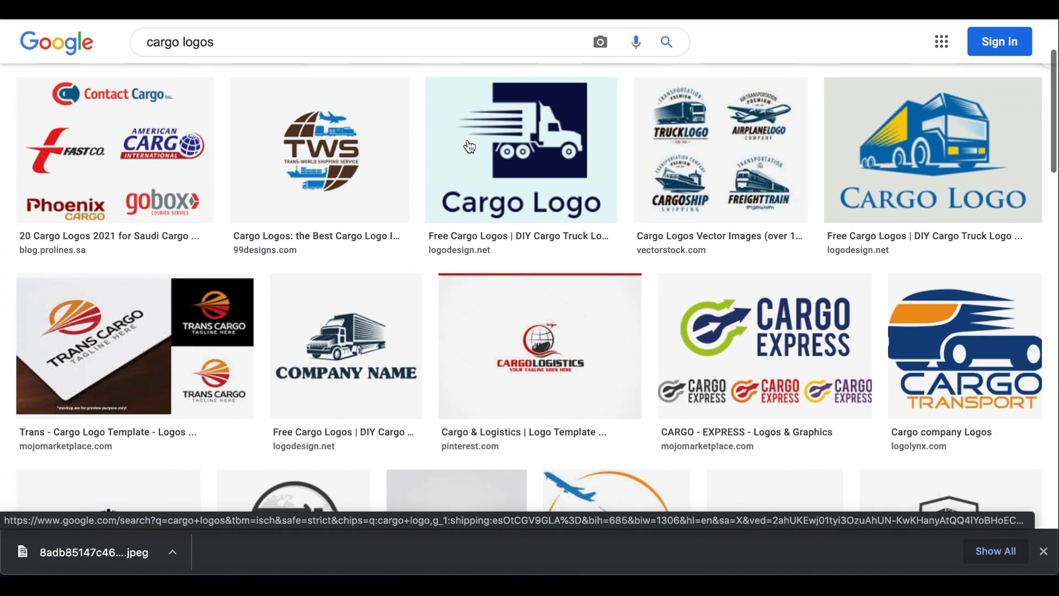
{"action": "scroll", "coordinate": [469, 146], "scroll_direction": "down", "scroll_amount": 1}
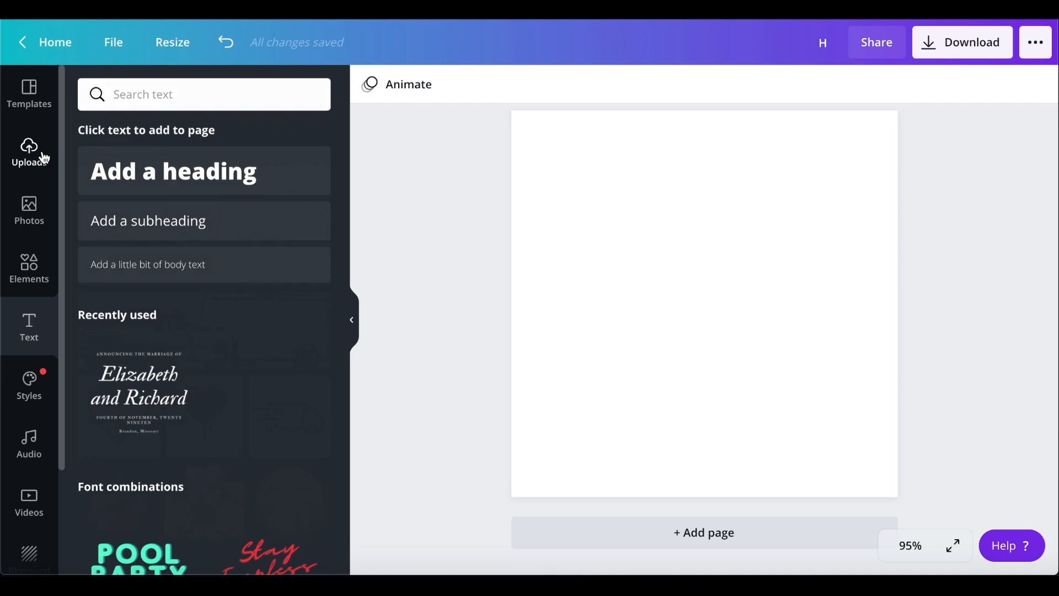
- Add the uploaded black-and-white pickup with enclosed trailer to the blank page and shrink it
{"action": "left_click", "coordinate": [39, 158]}
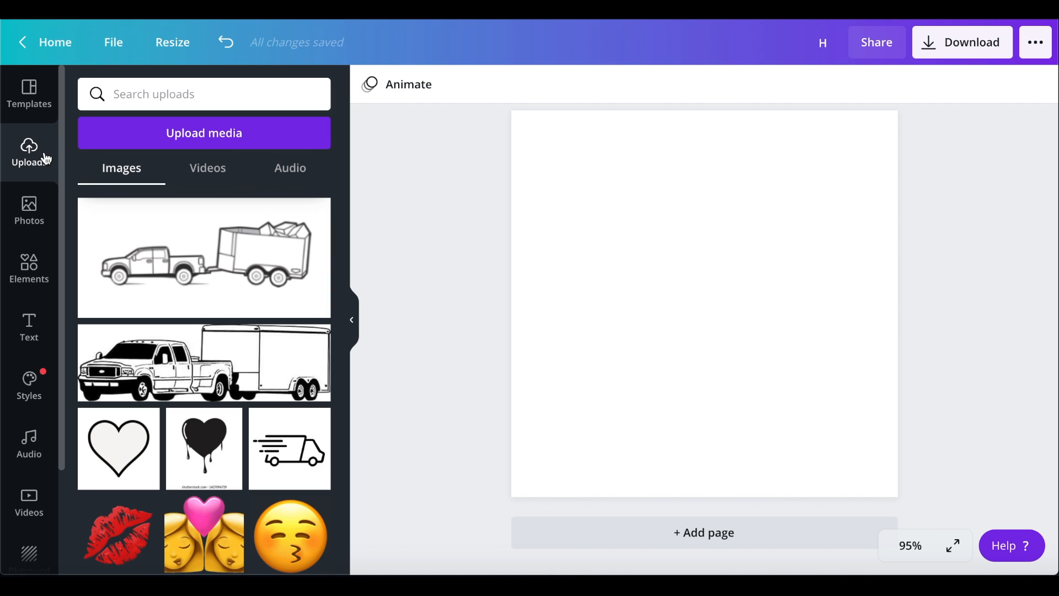
{"action": "left_click", "coordinate": [269, 358]}
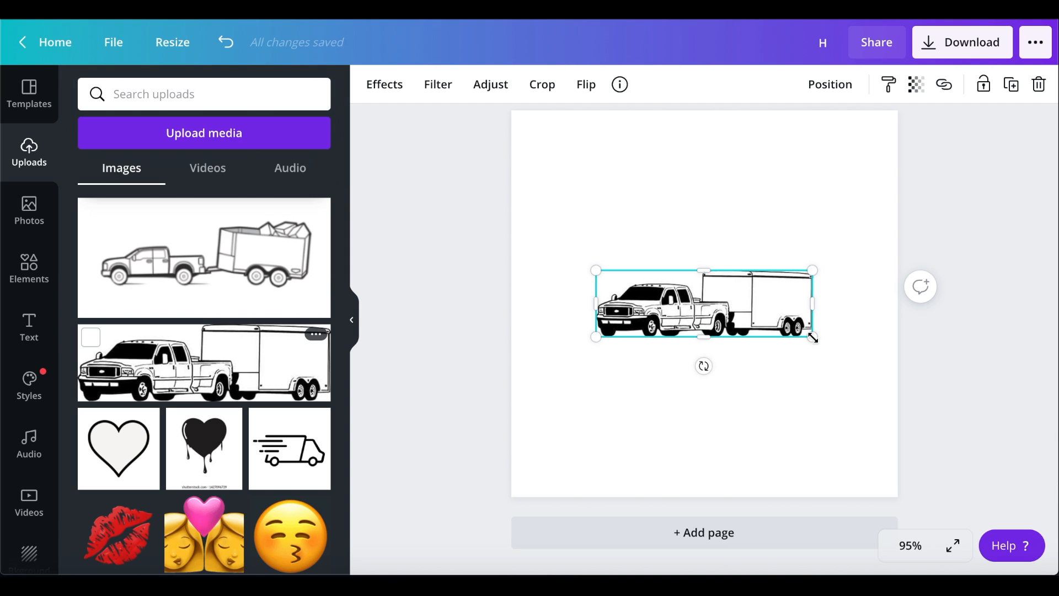
{"action": "left_click_drag", "start_coordinate": [808, 337], "coordinate": [740, 326]}
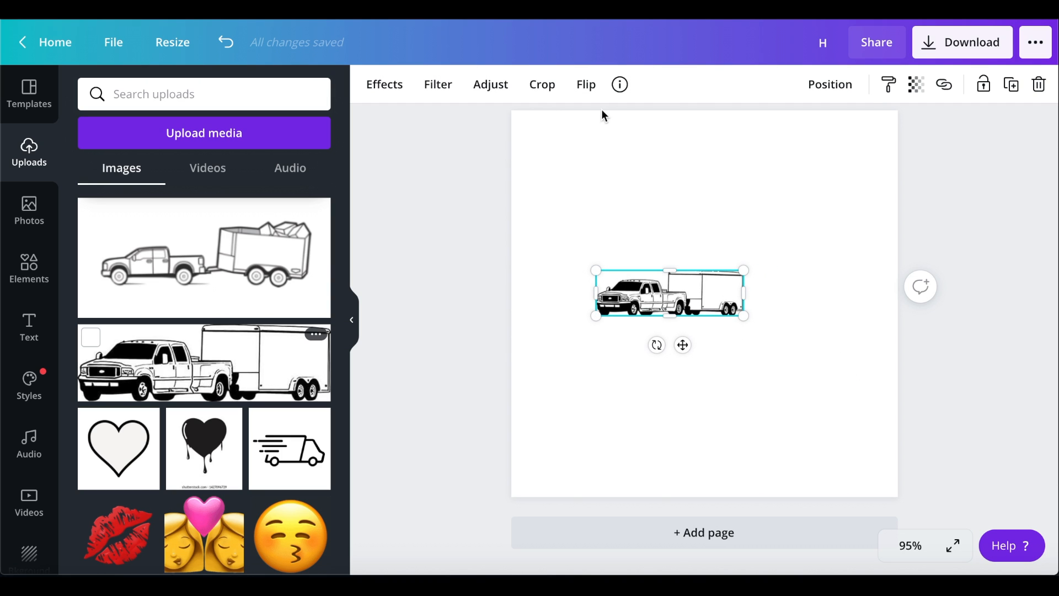
- Flip the truck and trailer image horizontally and nudge it slightly to the right
{"action": "left_click", "coordinate": [587, 93]}
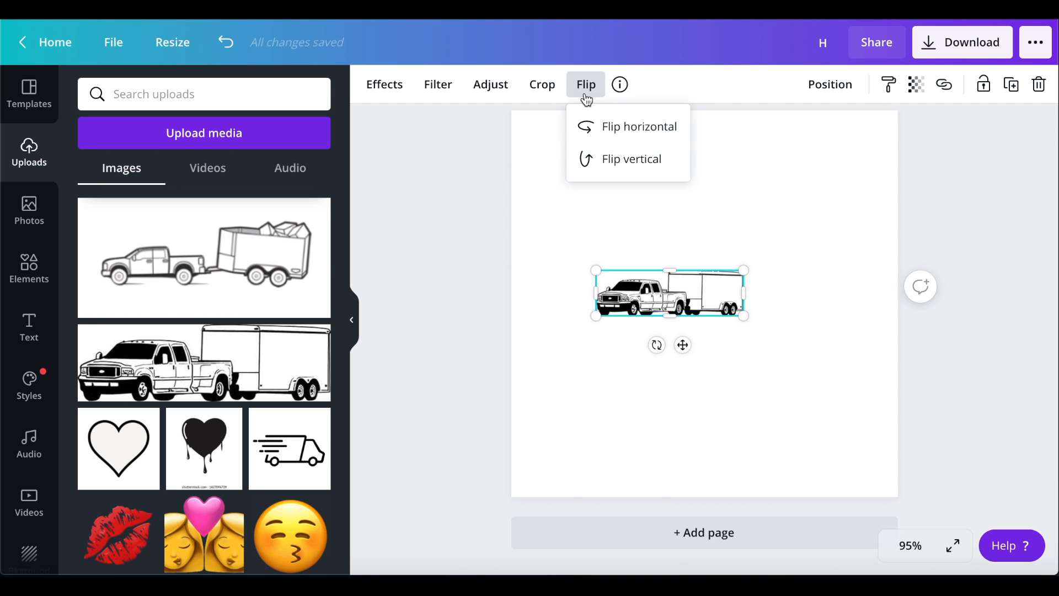
{"action": "left_click", "coordinate": [610, 128]}
{"action": "left_click", "coordinate": [748, 227]}
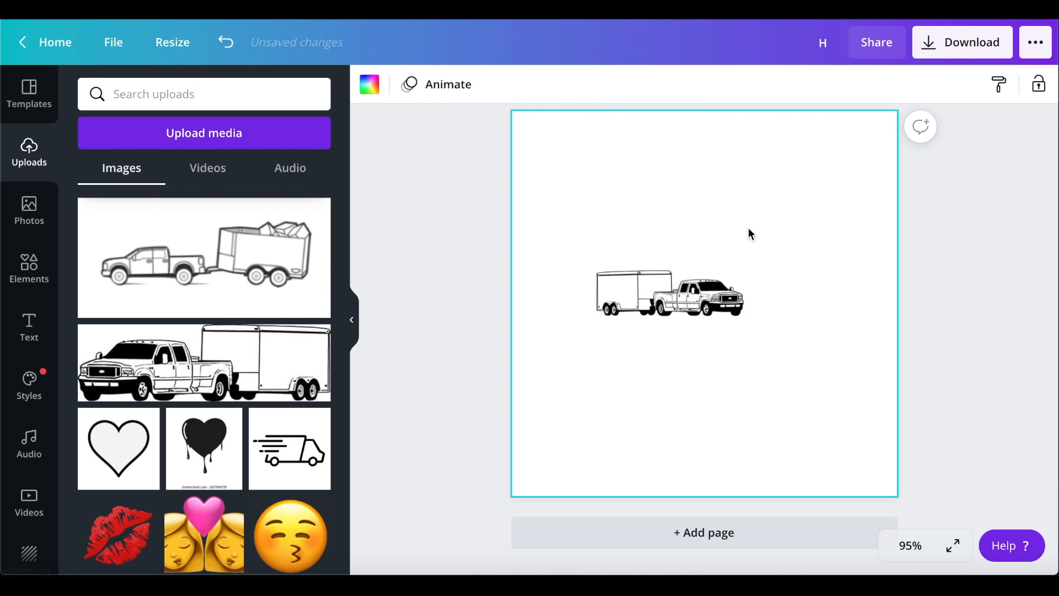
{"action": "left_click_drag", "start_coordinate": [654, 280], "coordinate": [666, 282]}
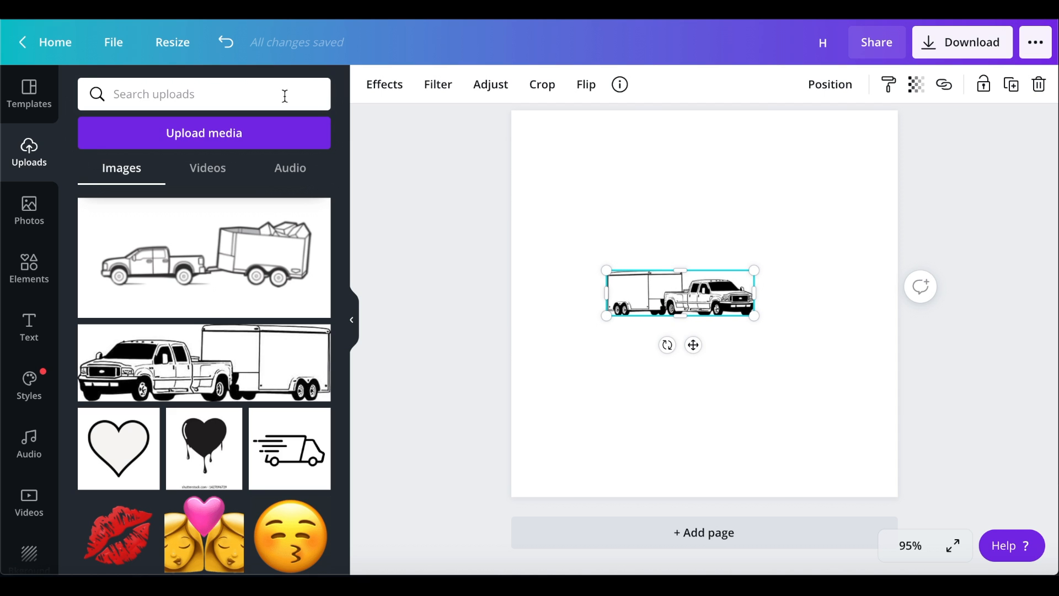
- Search the photo library for "heart" and look through the results for a half heart
{"action": "left_click", "coordinate": [19, 211]}
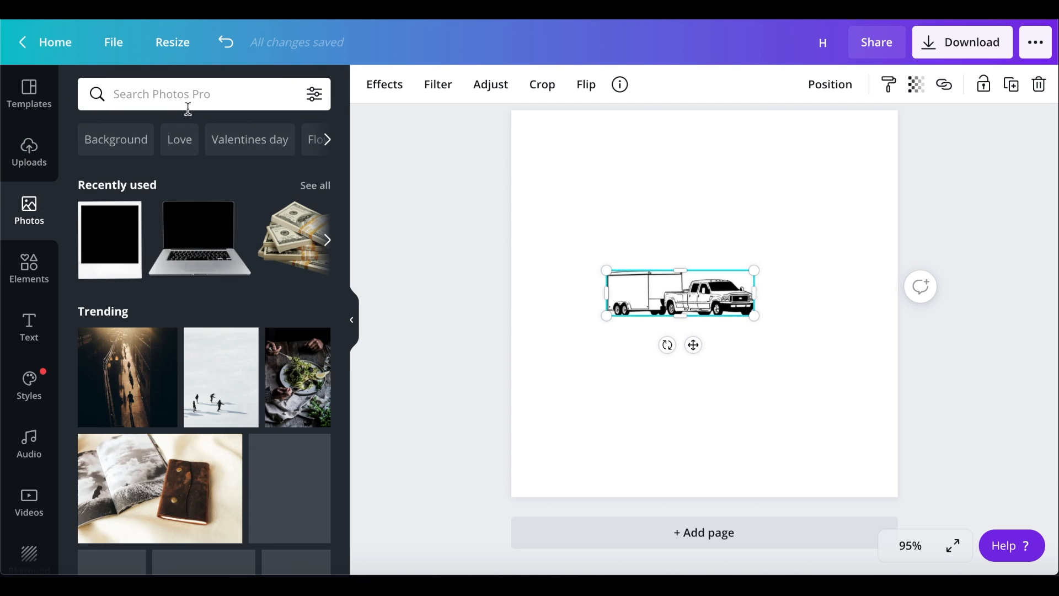
{"action": "left_click", "coordinate": [187, 105]}
{"action": "type", "text": "hz"}
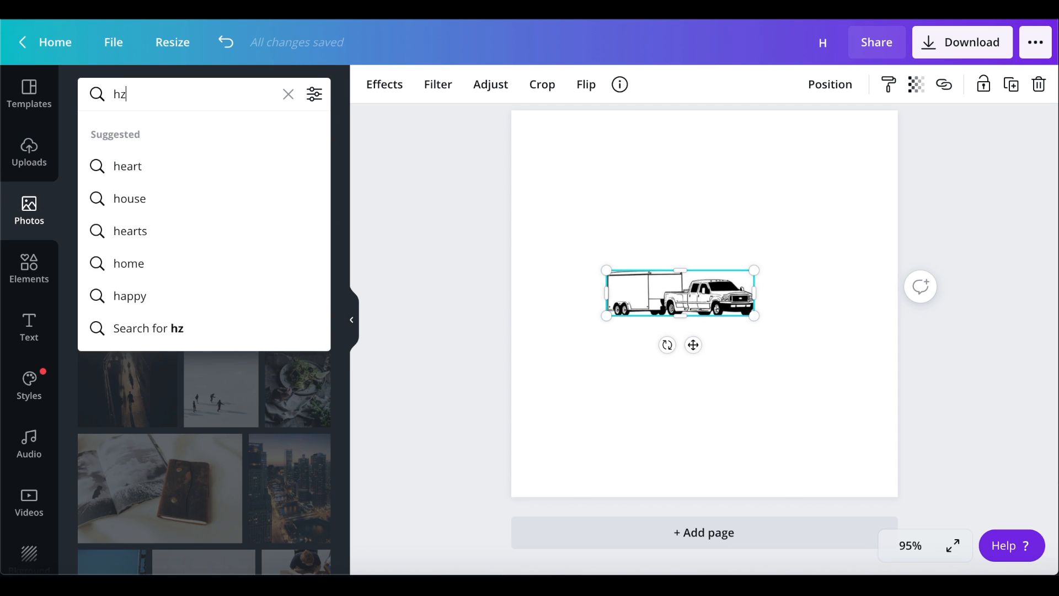
{"action": "key", "text": "BackSpace"}
{"action": "type", "text": "alf hea"}
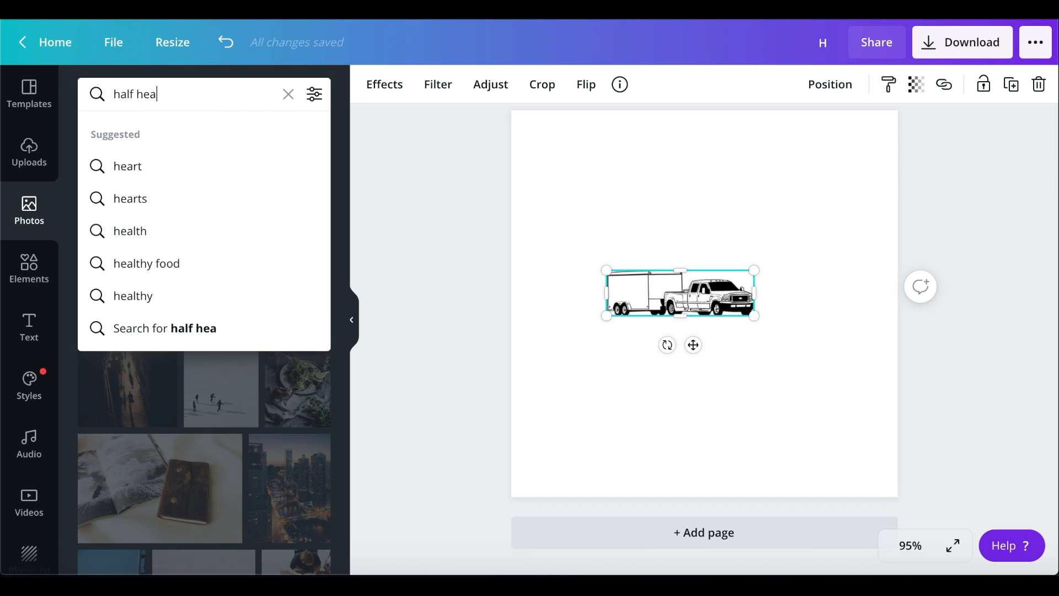
{"action": "left_click", "coordinate": [161, 181]}
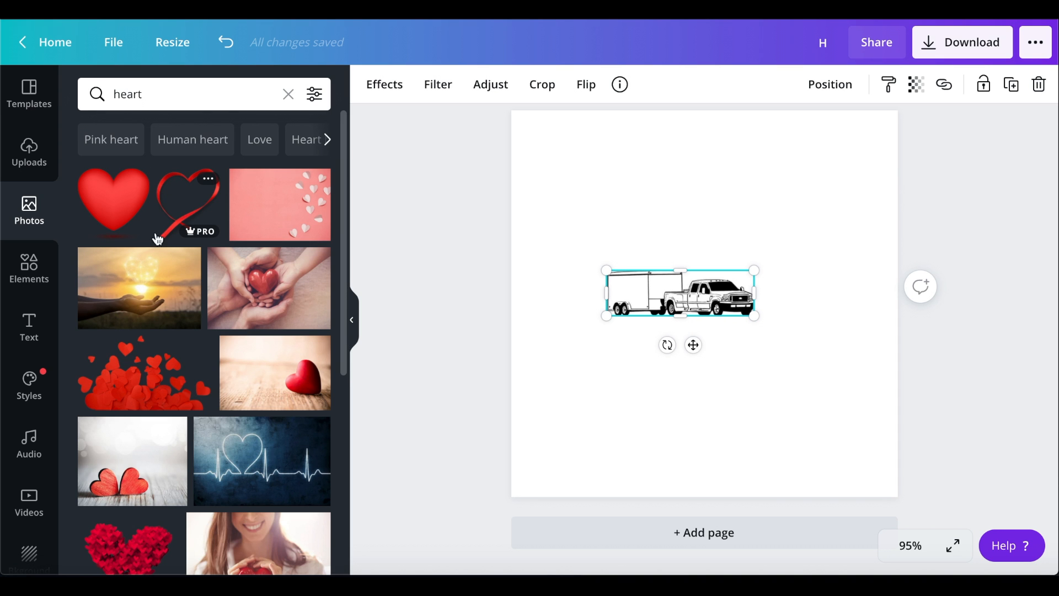
{"action": "scroll", "coordinate": [173, 193], "scroll_direction": "down", "scroll_amount": 10}
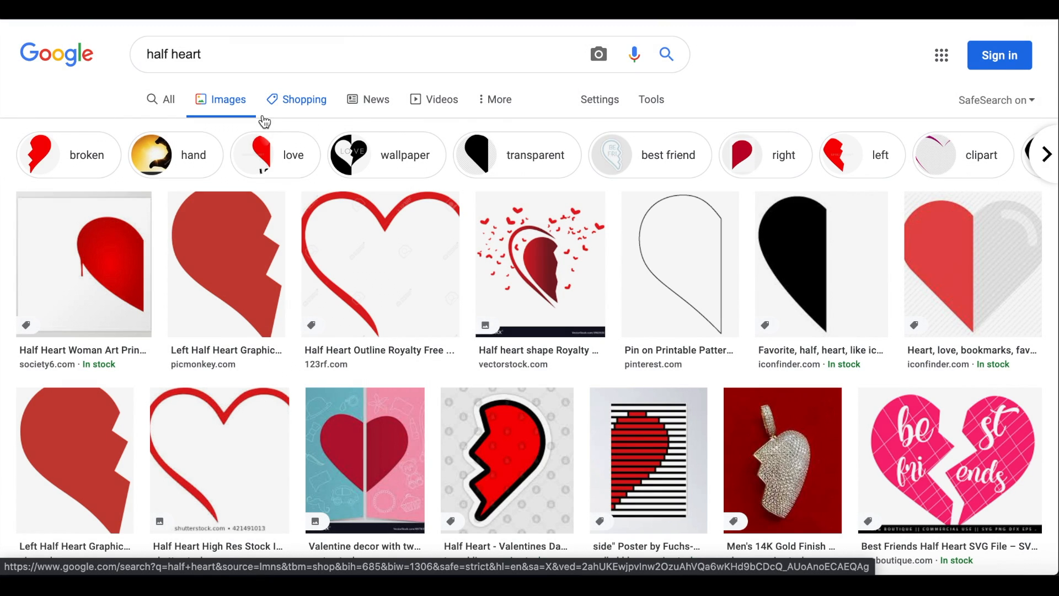
- Find the red outlined "Half heart Logos" image in the Google Images results for "half heart" and save it to the computer
{"action": "scroll", "coordinate": [293, 234], "scroll_direction": "down", "scroll_amount": 1}
{"action": "scroll", "coordinate": [293, 239], "scroll_direction": "down", "scroll_amount": 4}
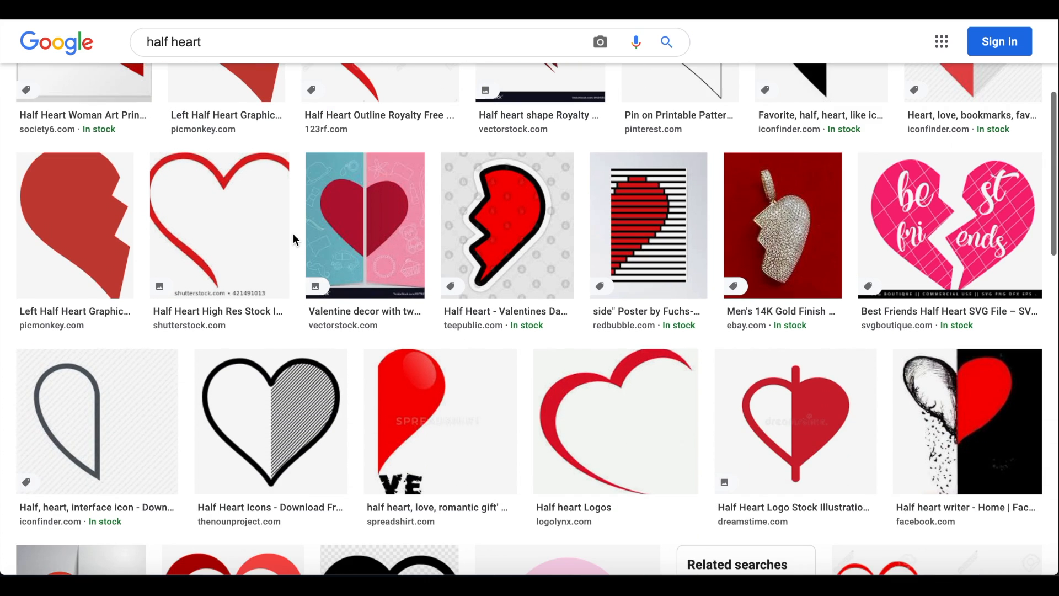
{"action": "scroll", "coordinate": [593, 471], "scroll_direction": "down", "scroll_amount": 3}
{"action": "scroll", "coordinate": [594, 472], "scroll_direction": "up", "scroll_amount": 1}
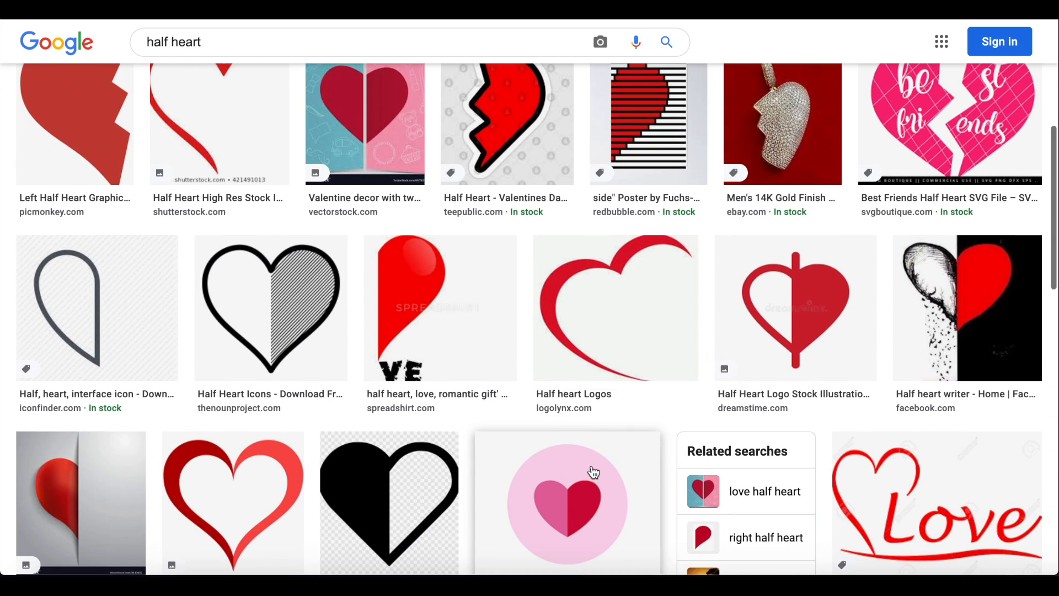
{"action": "left_click", "coordinate": [610, 383]}
{"action": "right_click", "coordinate": [733, 356]}
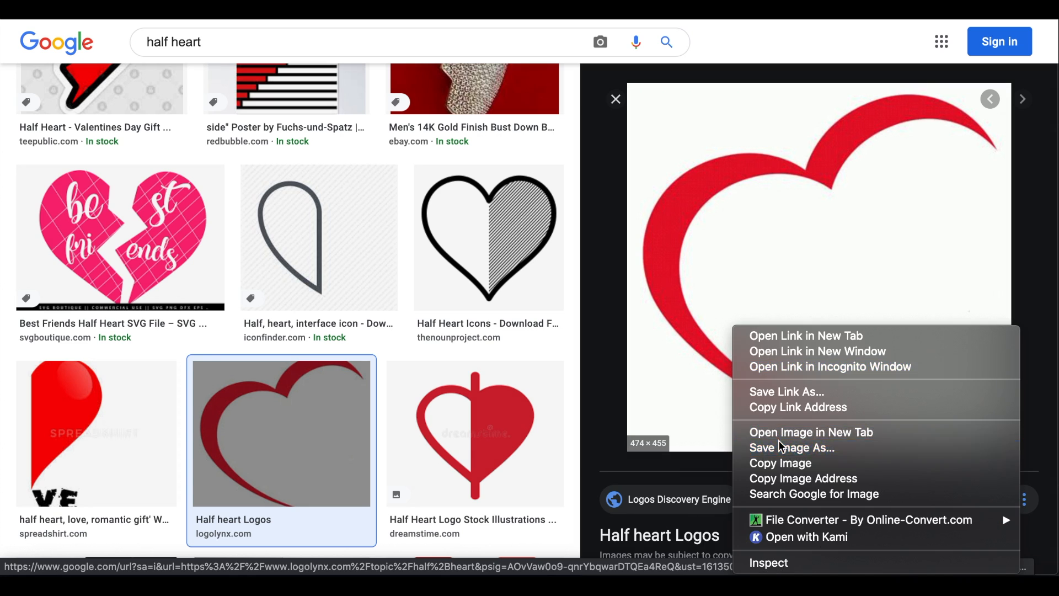
{"action": "left_click", "coordinate": [779, 443]}
{"action": "key", "text": "Return"}
- Switch back to Canva, upload the downloaded half heart image and add it to the page
{"action": "key", "text": "ctrl+Tab"}
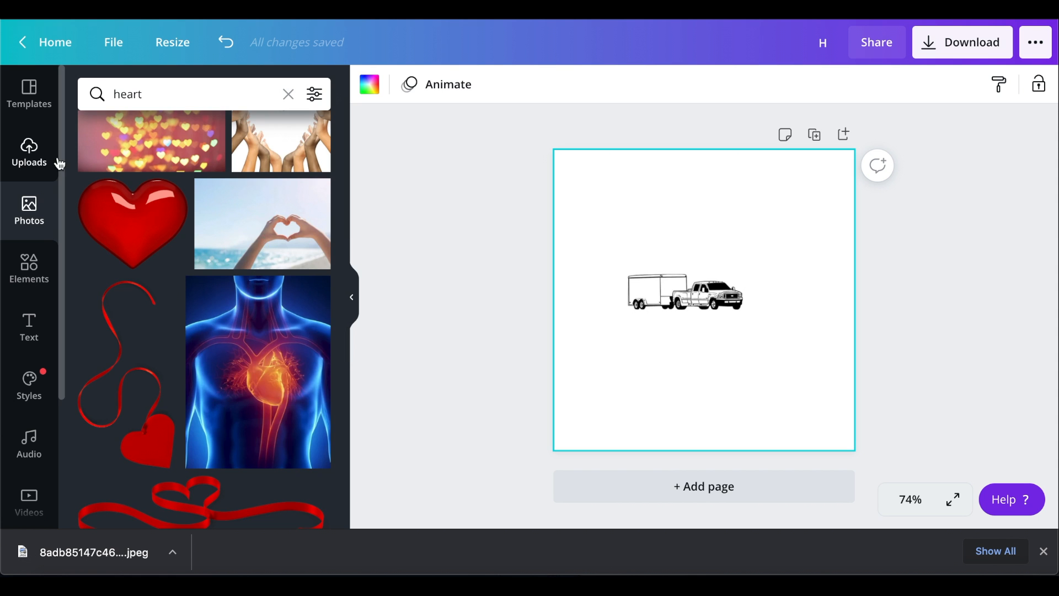
{"action": "left_click", "coordinate": [55, 157]}
{"action": "left_click_drag", "start_coordinate": [78, 552], "coordinate": [177, 366]}
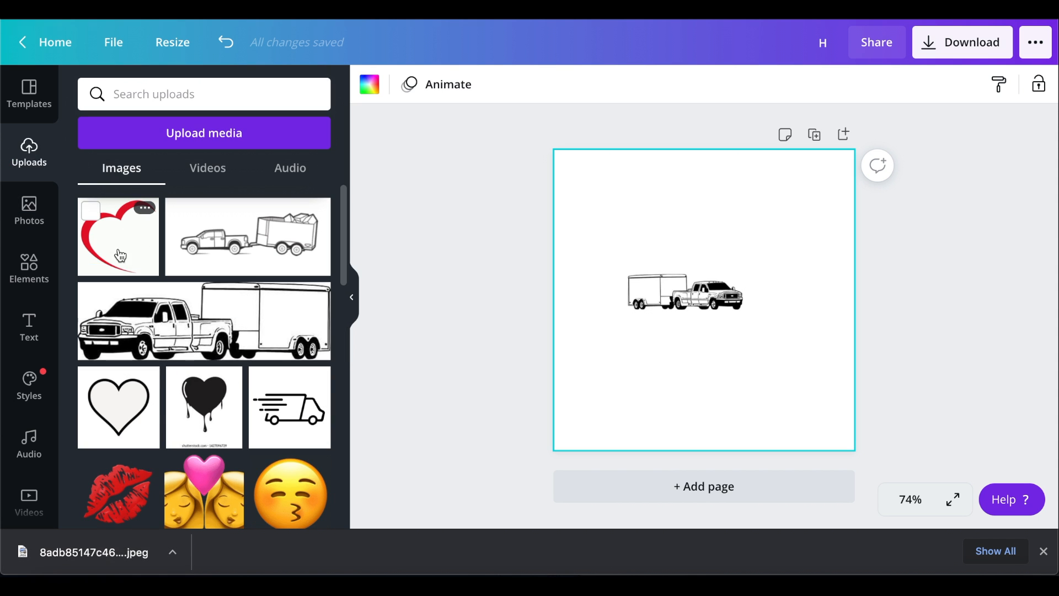
{"action": "left_click", "coordinate": [118, 236]}
- Remove the background of the red half heart, flip it horizontally and shift it to the right
{"action": "left_click", "coordinate": [384, 84]}
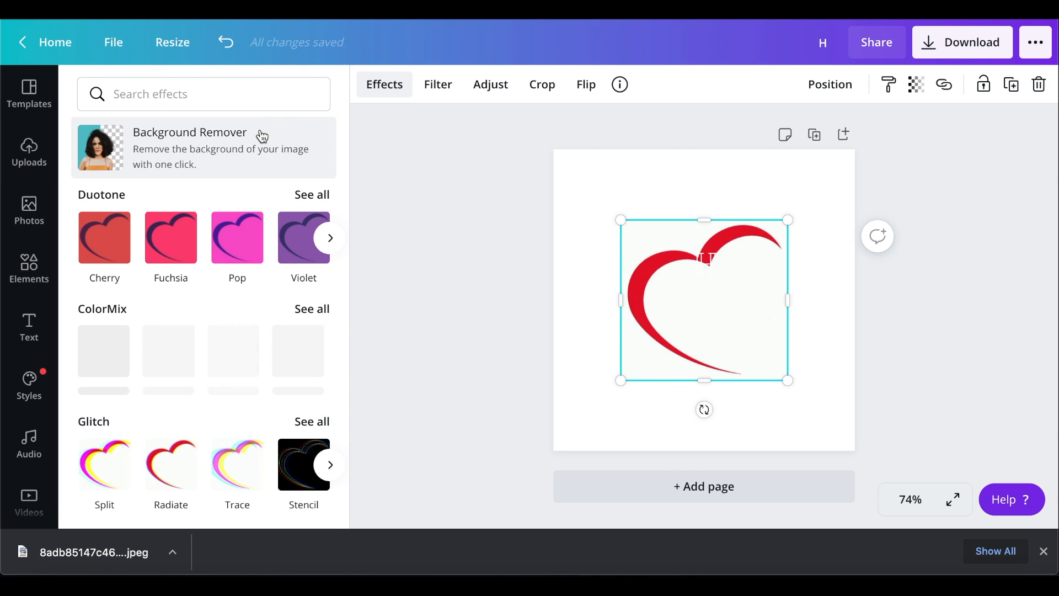
{"action": "left_click", "coordinate": [260, 135]}
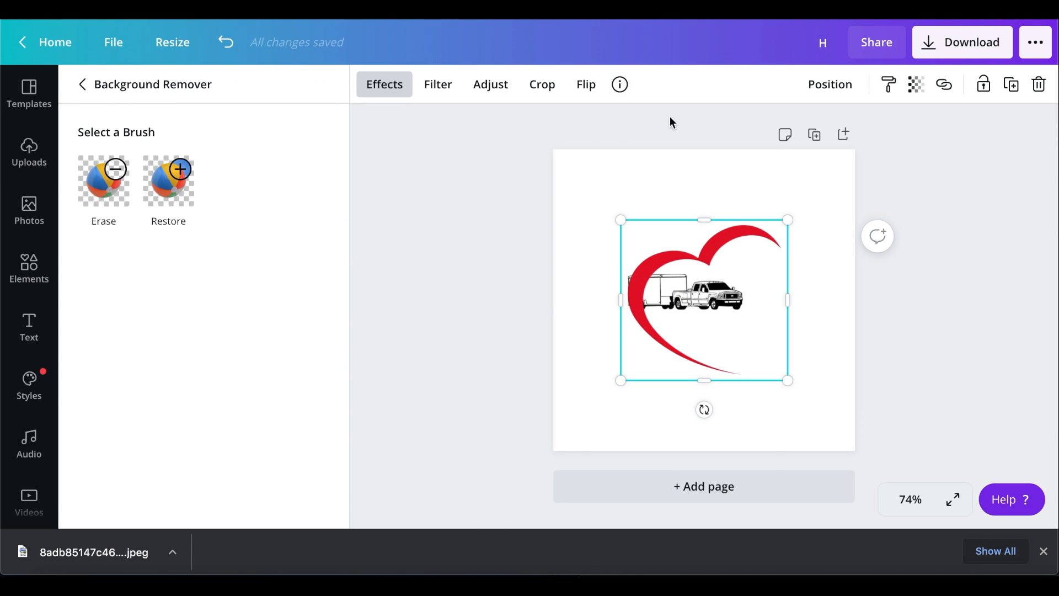
{"action": "left_click", "coordinate": [585, 85]}
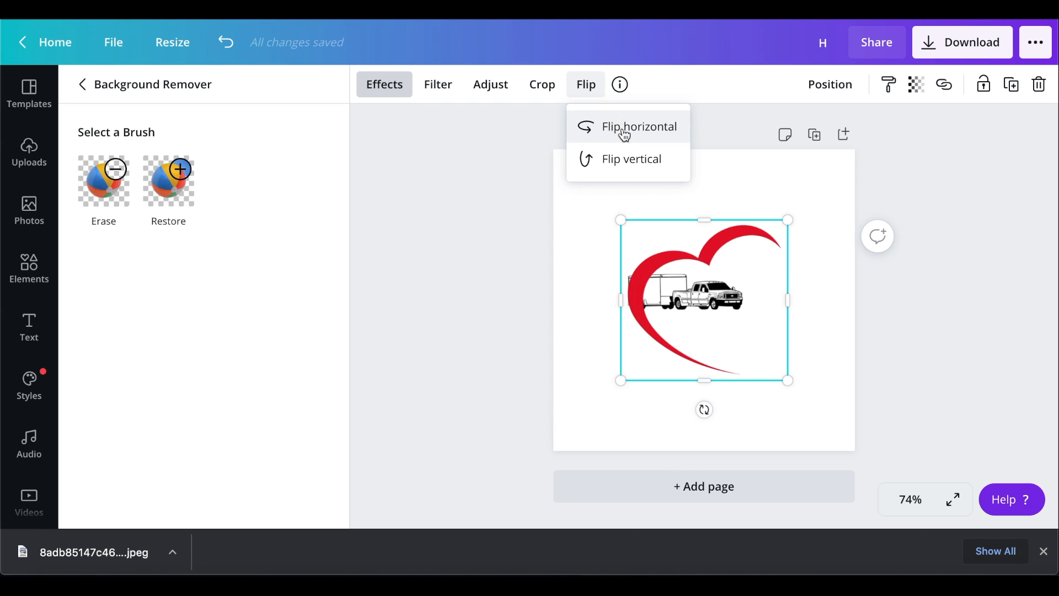
{"action": "left_click", "coordinate": [605, 124]}
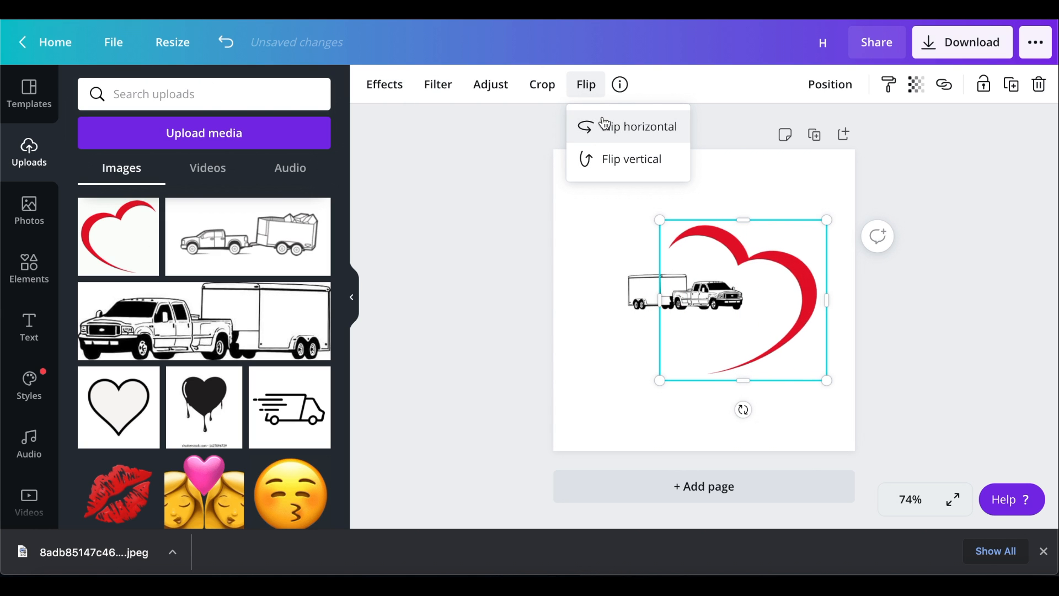
- Delete the leftover white text lying between the truck and the half heart
{"action": "left_click", "coordinate": [696, 268]}
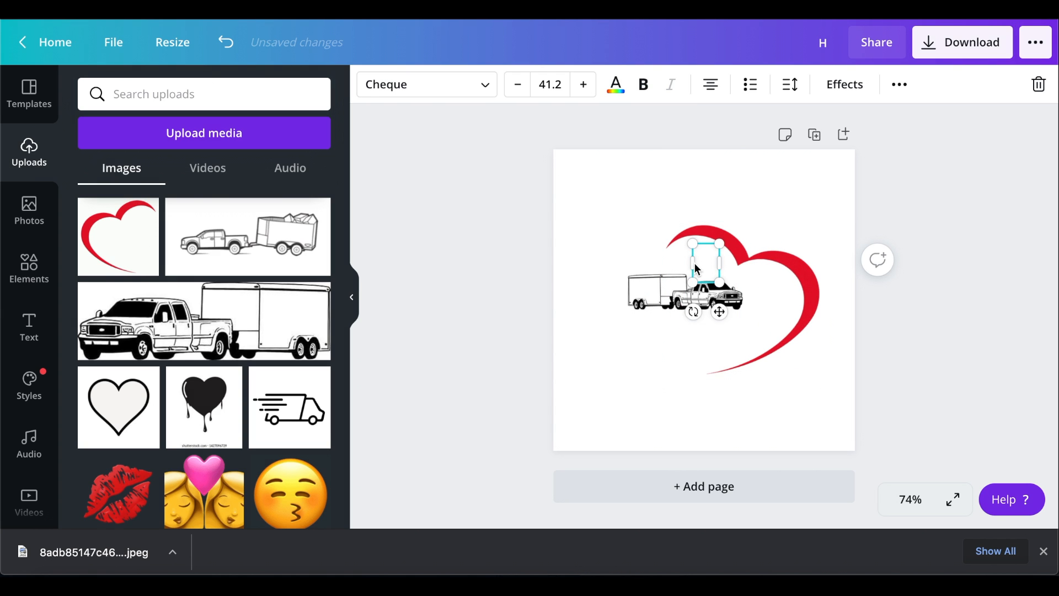
{"action": "key", "text": "Delete"}
- Shrink the red half heart and place it so that it curves around the front of the truck
{"action": "left_click", "coordinate": [805, 272]}
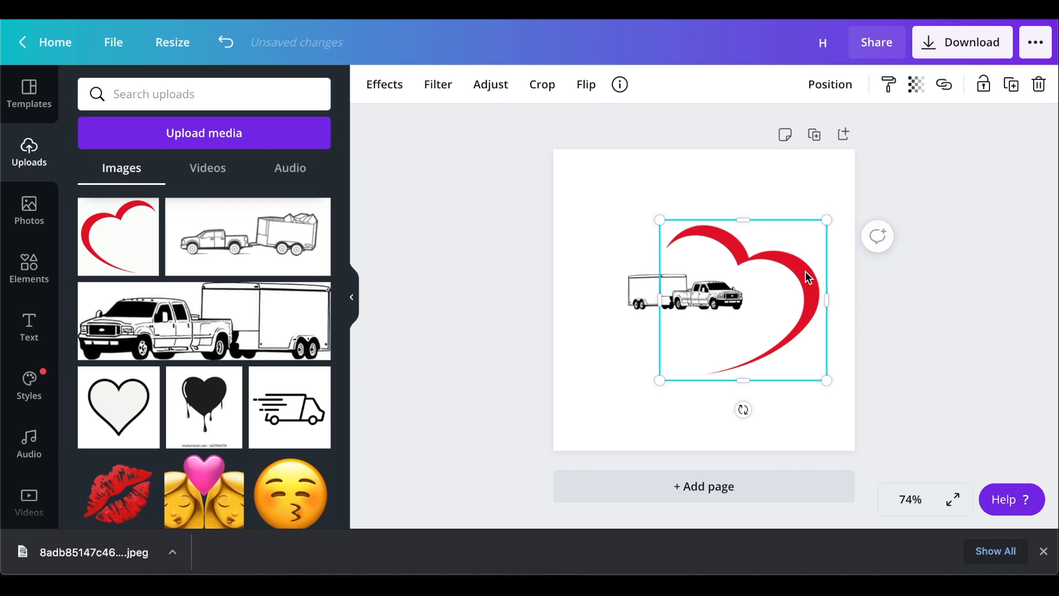
{"action": "left_click_drag", "start_coordinate": [819, 372], "coordinate": [718, 304]}
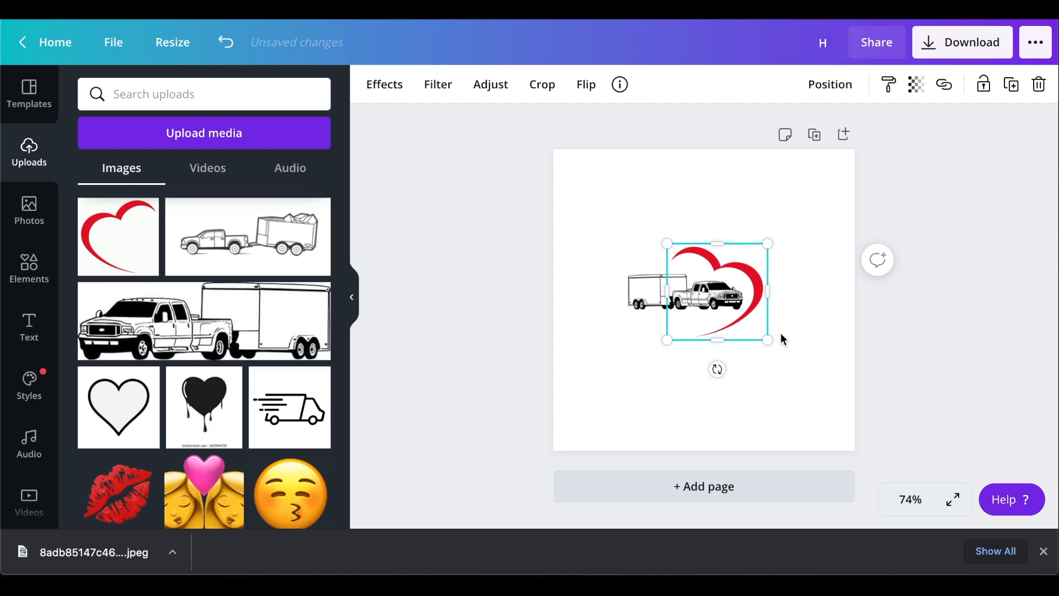
- Shrink the red half heart, keep it curved around the truck's front, and scale the truck and trailer down slightly
{"action": "left_click_drag", "start_coordinate": [762, 338], "coordinate": [743, 326]}
{"action": "left_click_drag", "start_coordinate": [696, 271], "coordinate": [704, 272]}
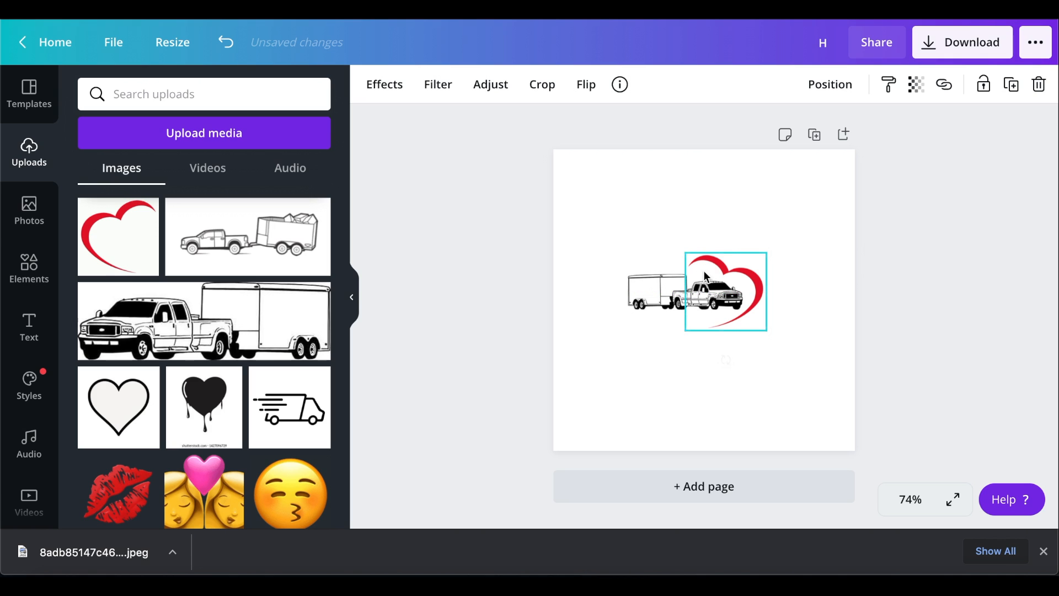
{"action": "left_click", "coordinate": [661, 282]}
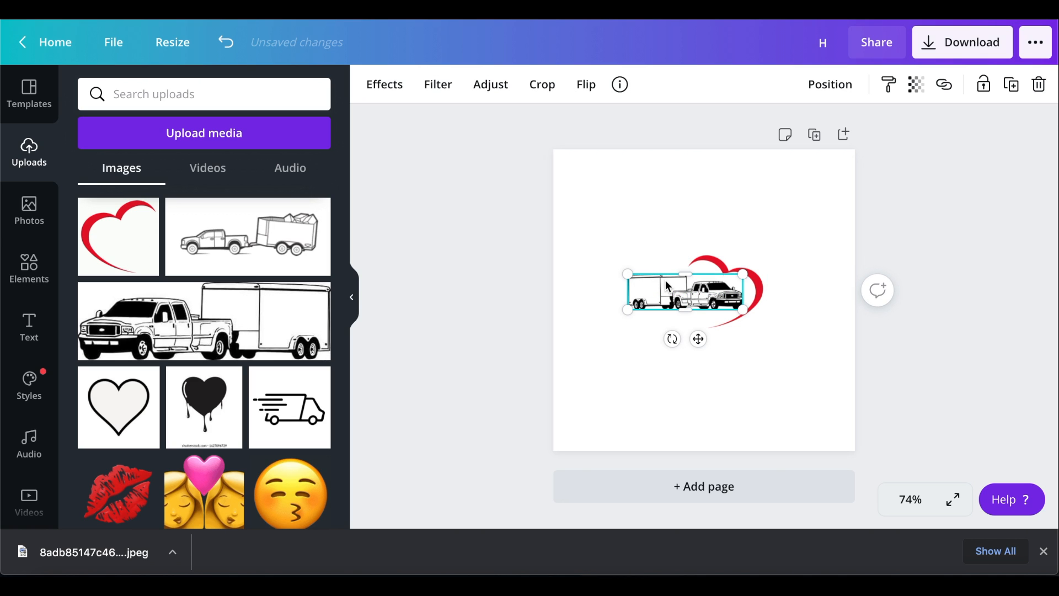
{"action": "left_click_drag", "start_coordinate": [666, 283], "coordinate": [665, 286]}
{"action": "left_click_drag", "start_coordinate": [697, 339], "coordinate": [697, 338]}
- Try the Greyscale filter on the red half heart and set the filter back to None
{"action": "left_click", "coordinate": [745, 318]}
{"action": "left_click", "coordinate": [446, 97]}
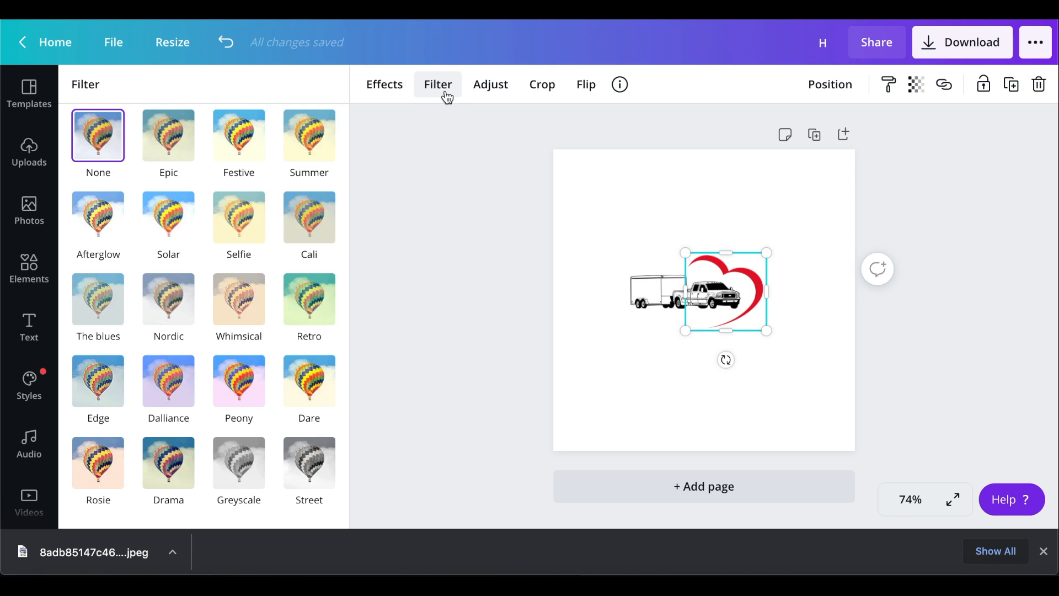
{"action": "left_click", "coordinate": [240, 466]}
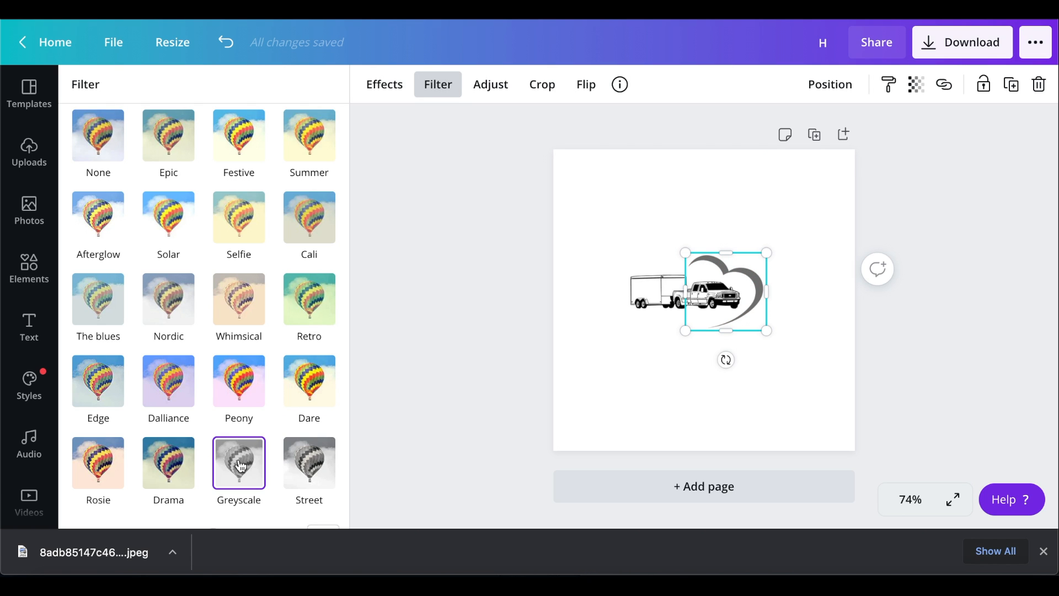
{"action": "left_click", "coordinate": [106, 145]}
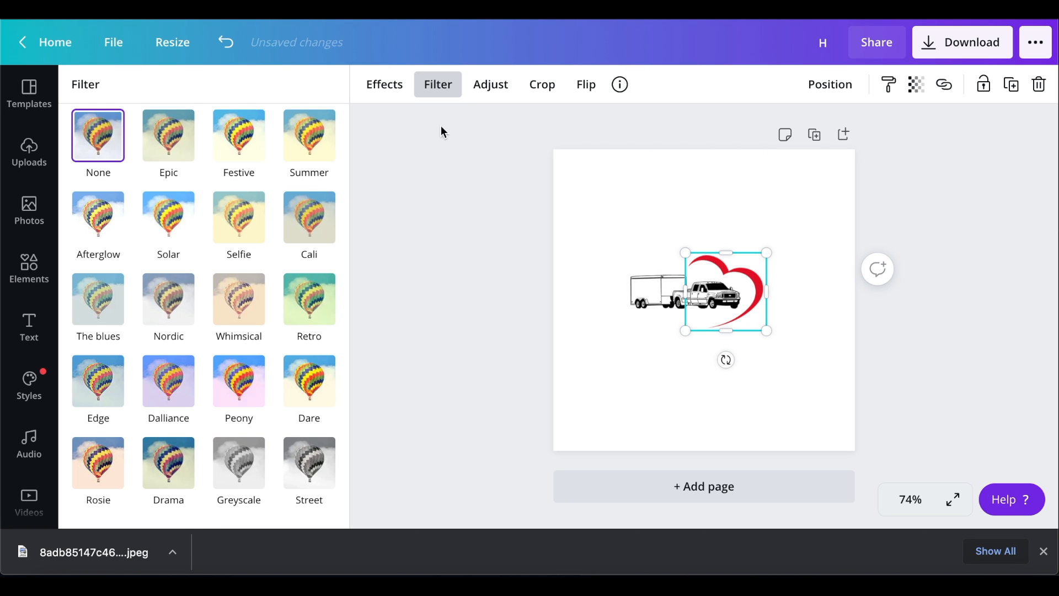
- Darken the half heart to near black with brightness -65, contrast 100, saturation -100 and tint 75
{"action": "left_click", "coordinate": [498, 94]}
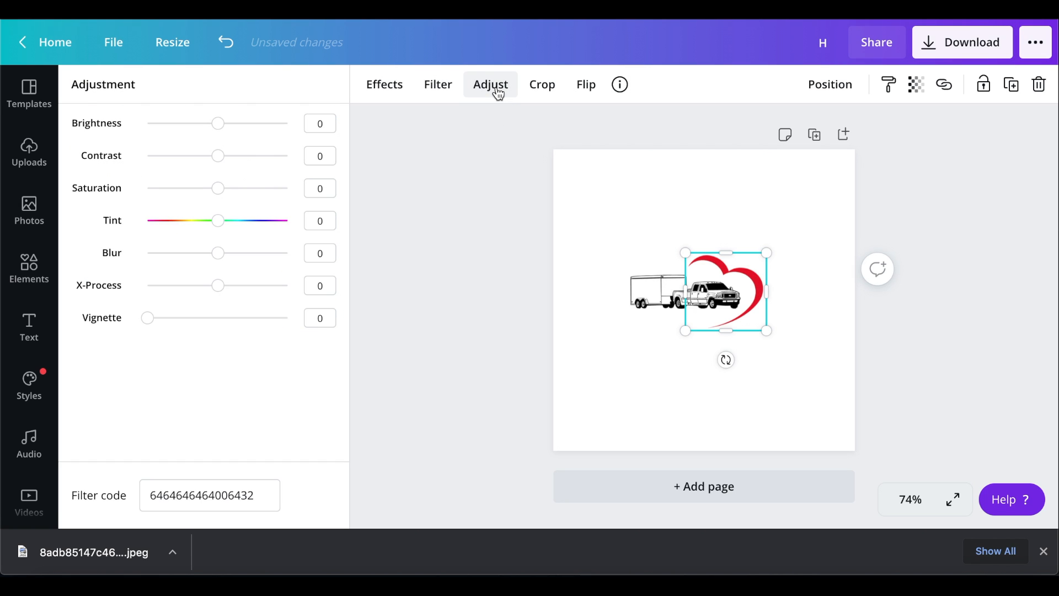
{"action": "left_click_drag", "start_coordinate": [219, 222], "coordinate": [272, 237]}
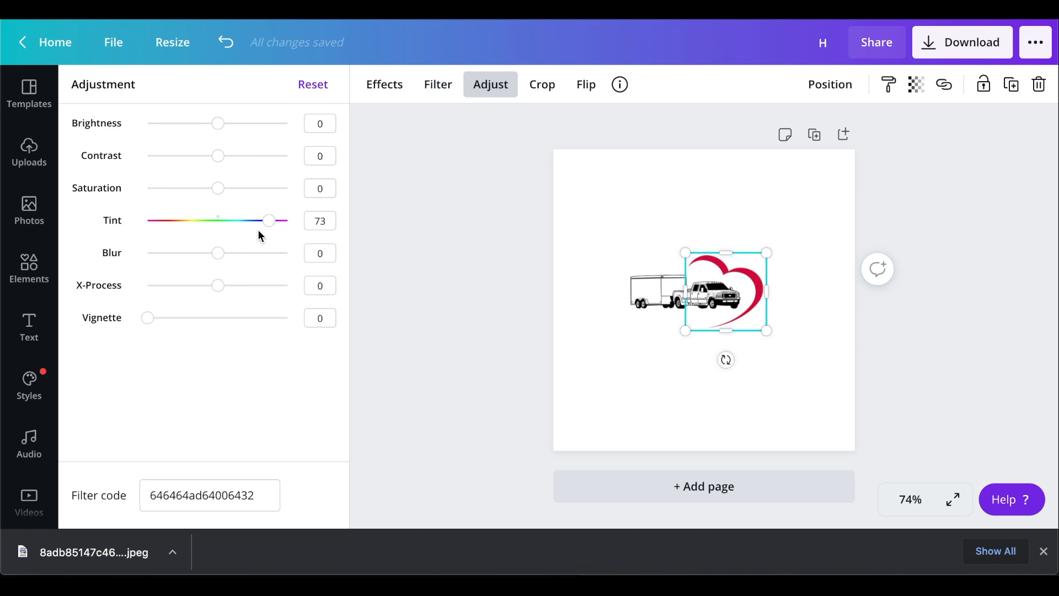
{"action": "left_click_drag", "start_coordinate": [270, 221], "coordinate": [219, 230]}
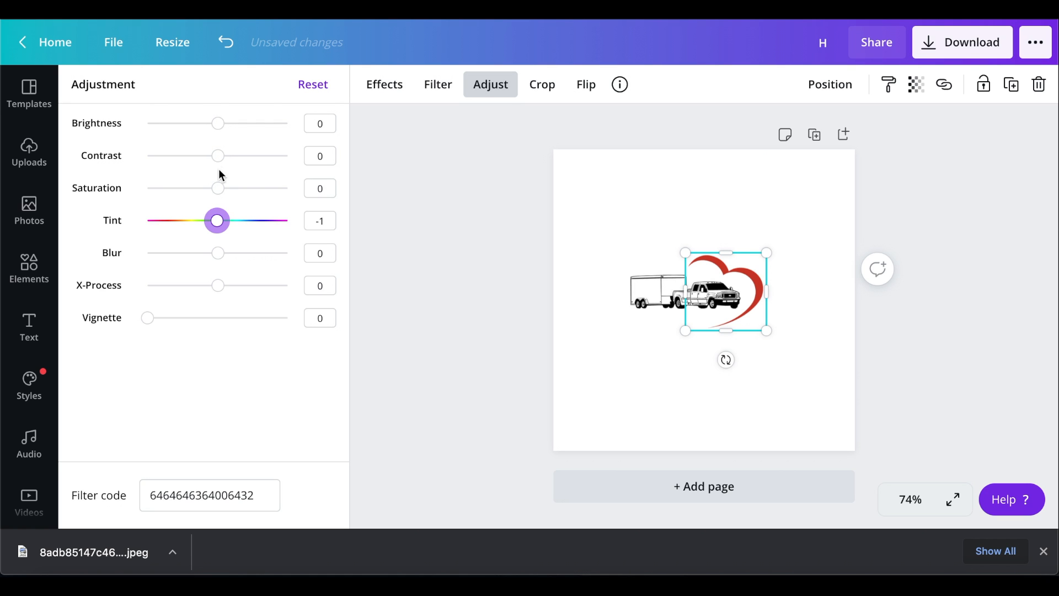
{"action": "left_click_drag", "start_coordinate": [218, 188], "coordinate": [119, 201]}
{"action": "left_click_drag", "start_coordinate": [218, 221], "coordinate": [262, 229]}
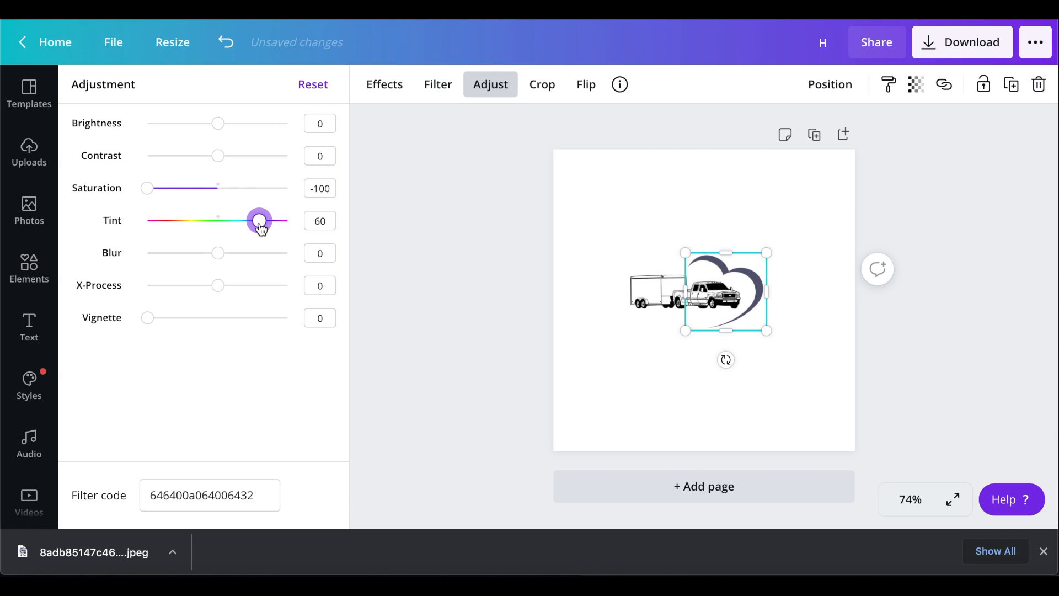
{"action": "mouse_move", "coordinate": [261, 229]}
{"action": "left_mouse_down"}
{"action": "mouse_move", "coordinate": [288, 223]}
{"action": "mouse_move", "coordinate": [272, 236]}
{"action": "left_mouse_up"}
{"action": "left_click_drag", "start_coordinate": [218, 156], "coordinate": [307, 177]}
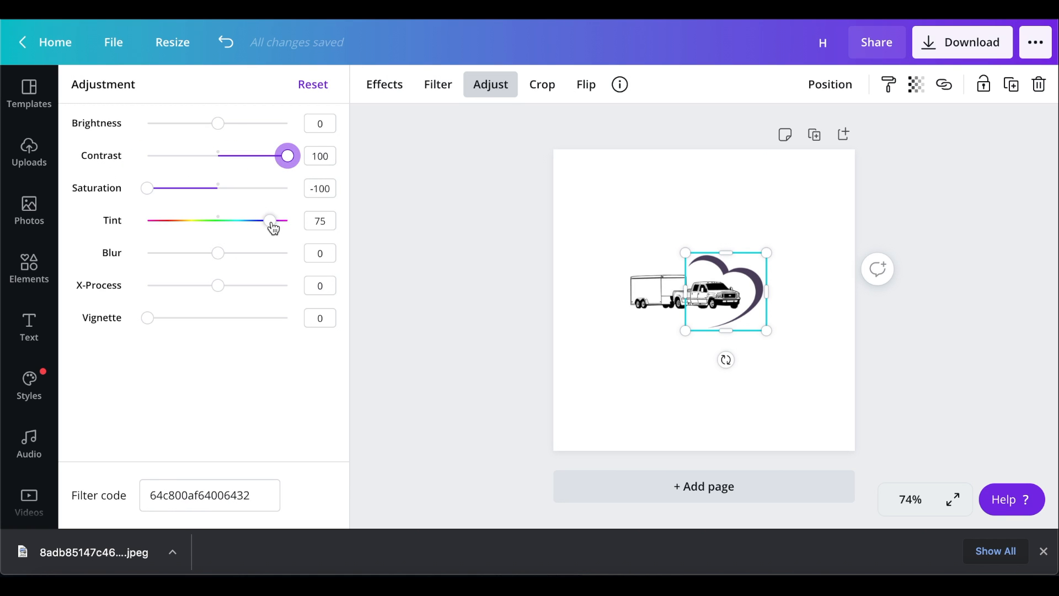
{"action": "left_click_drag", "start_coordinate": [218, 123], "coordinate": [172, 123]}
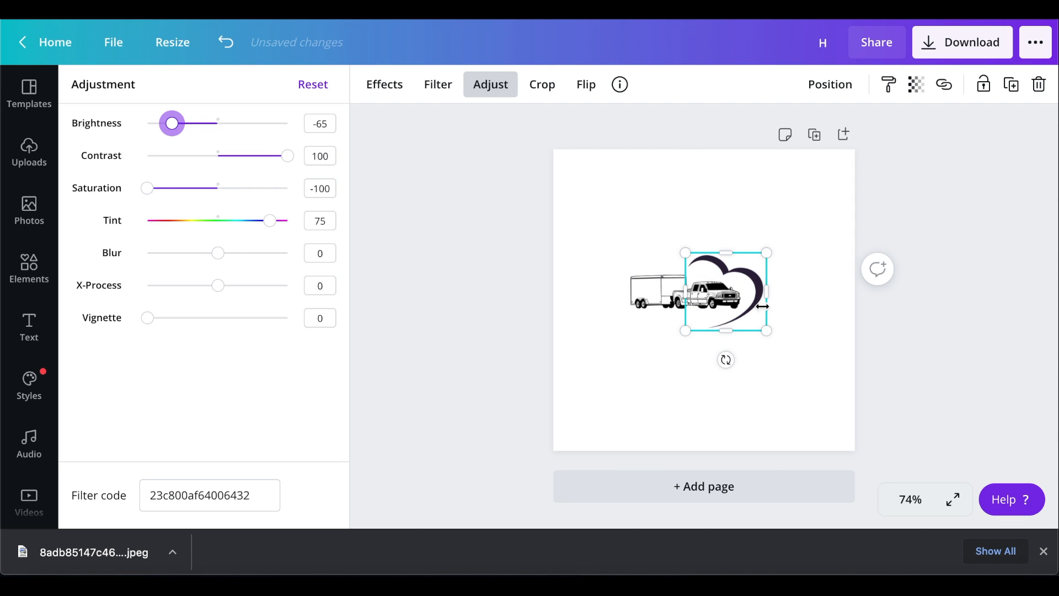
{"action": "key", "text": "Escape"}
{"action": "left_click", "coordinate": [717, 379]}
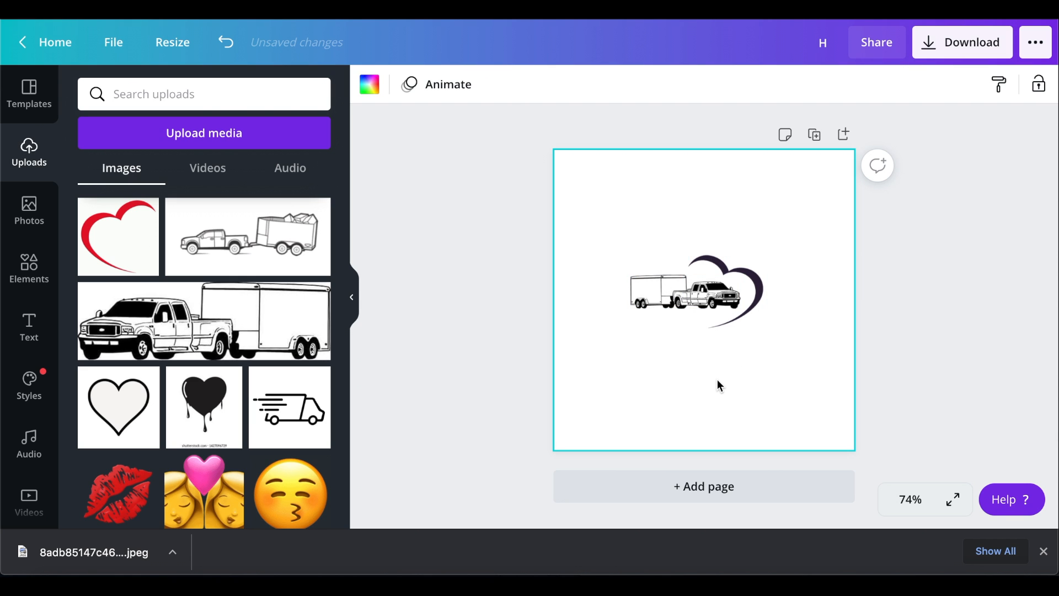
- Move the dark half heart over the middle of the truck and trailer and send it backward behind them
{"action": "left_click", "coordinate": [723, 314]}
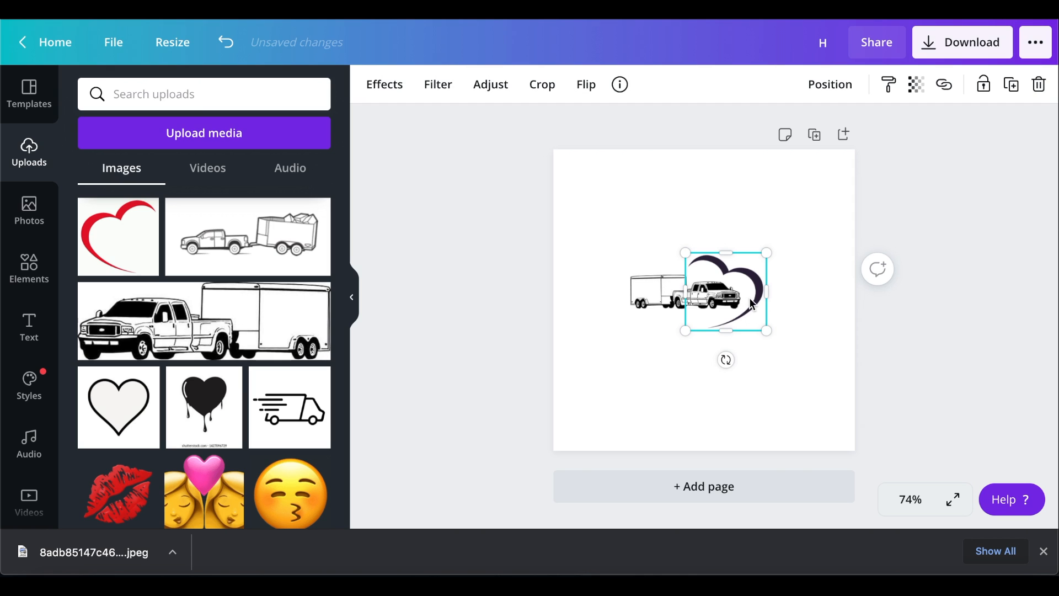
{"action": "left_click_drag", "start_coordinate": [750, 304], "coordinate": [703, 295]}
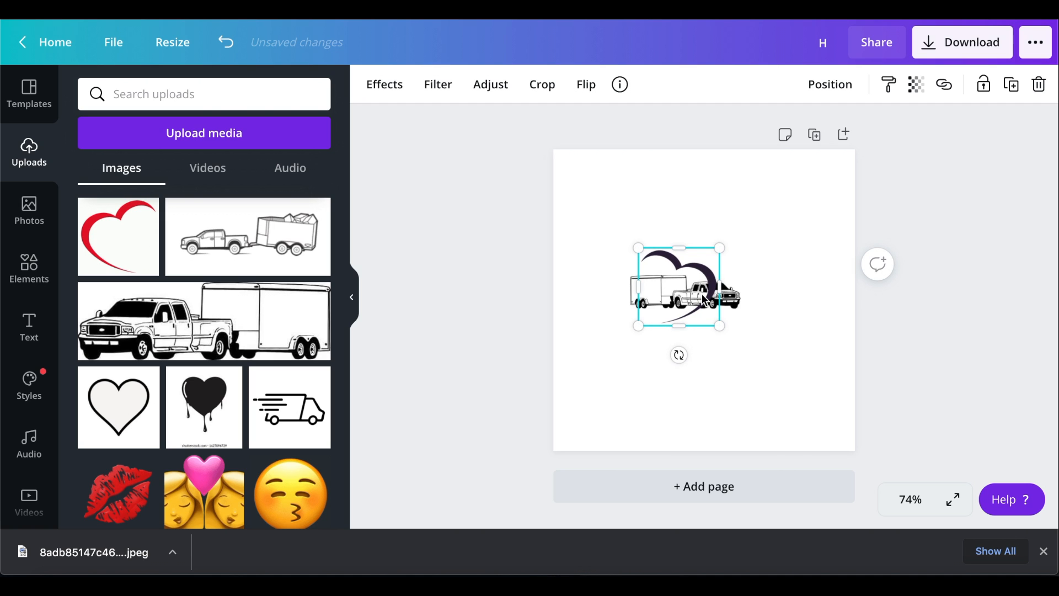
{"action": "left_click", "coordinate": [830, 85]}
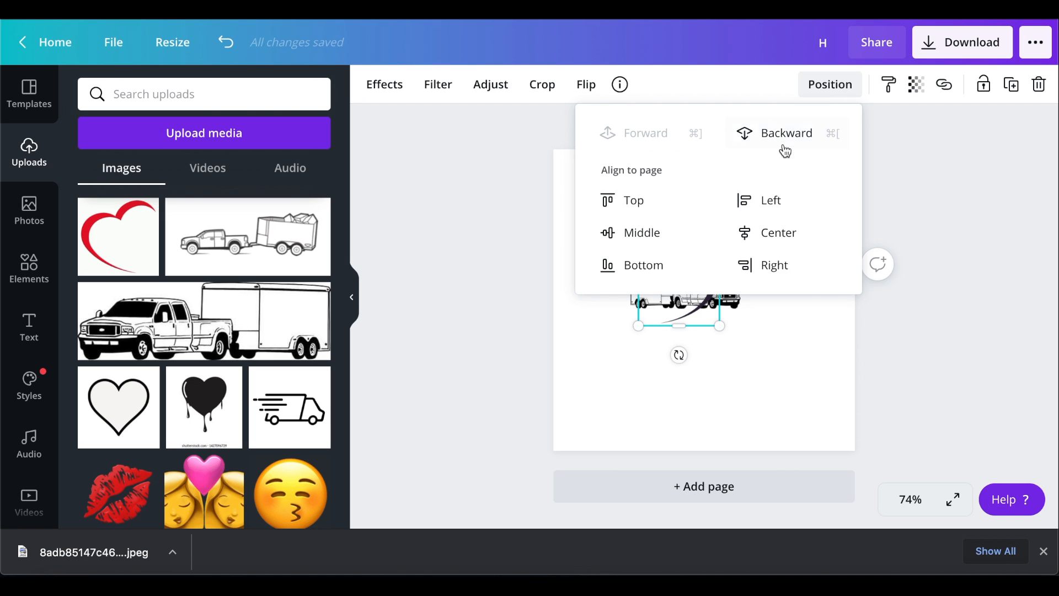
{"action": "left_click", "coordinate": [814, 352]}
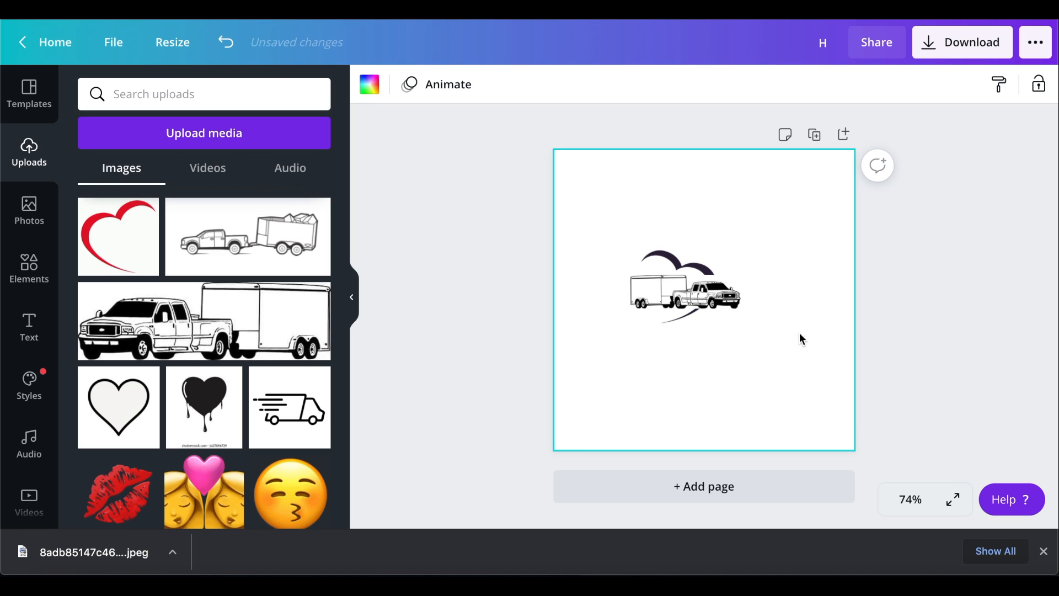
- Remove the background of the truck and trailer image and shift the image slightly to the right
{"action": "left_click", "coordinate": [710, 307]}
{"action": "left_click", "coordinate": [384, 85]}
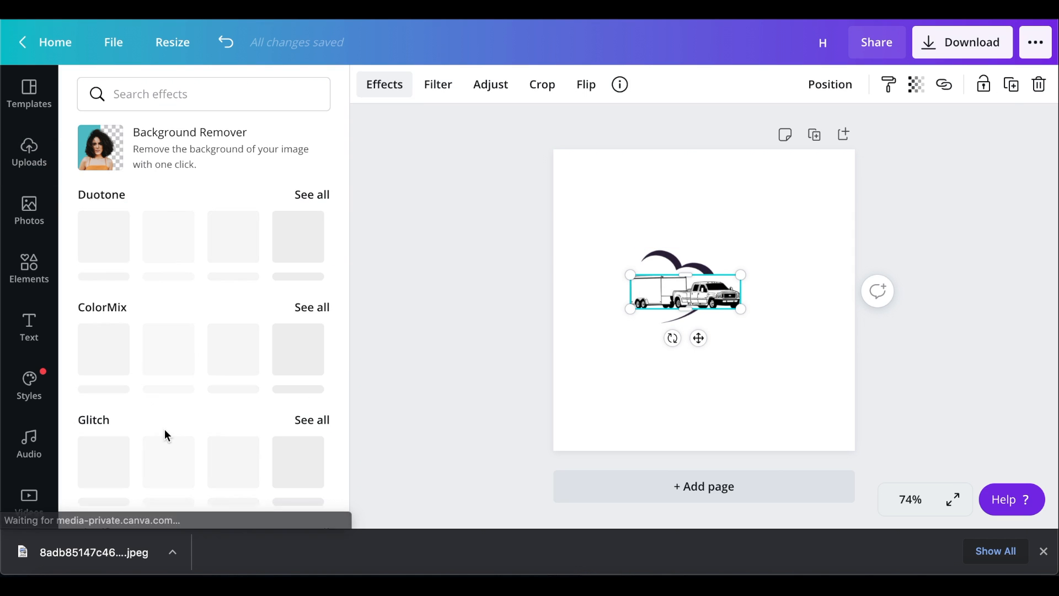
{"action": "left_click", "coordinate": [230, 148]}
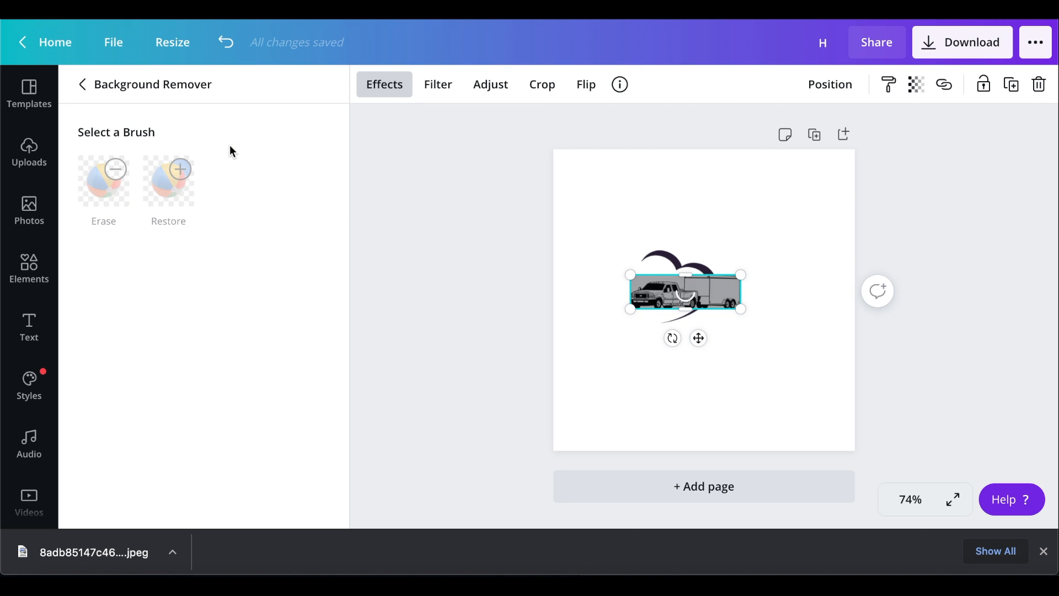
{"action": "left_click", "coordinate": [707, 302]}
{"action": "left_click_drag", "start_coordinate": [707, 298], "coordinate": [708, 298]}
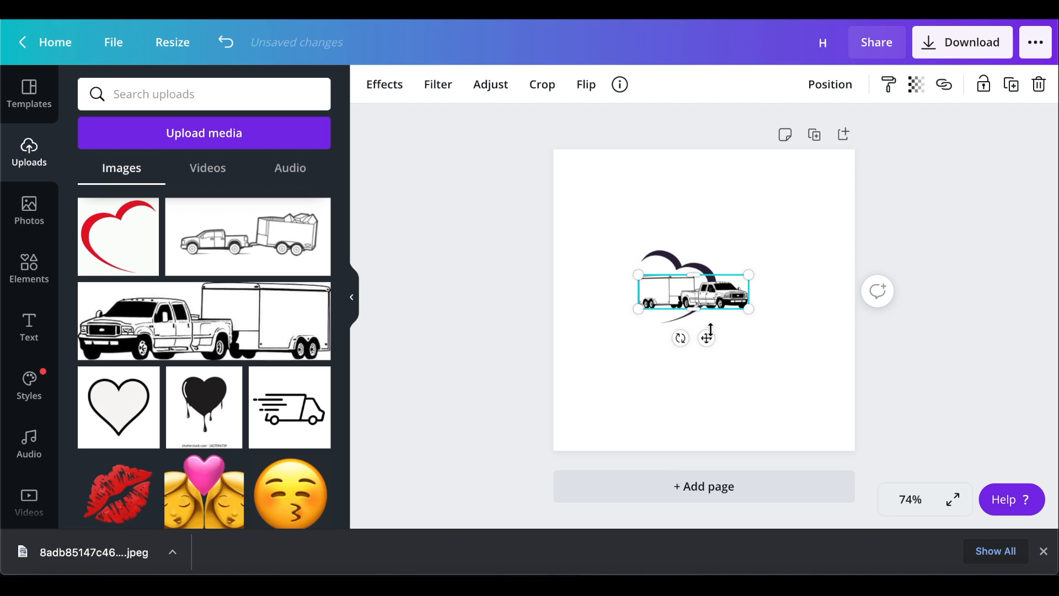
{"action": "left_click", "coordinate": [730, 382]}
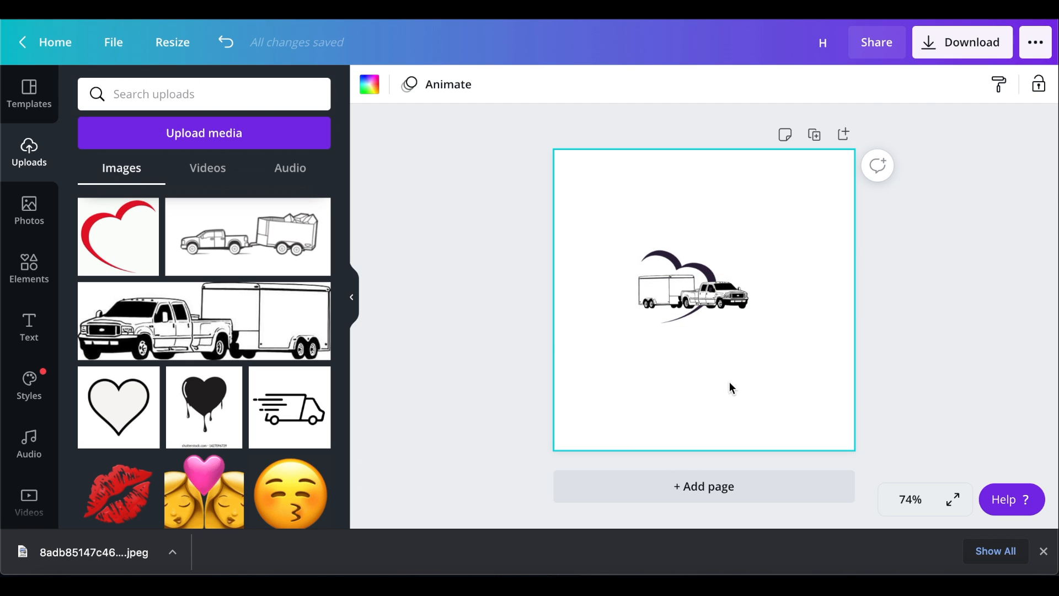
- Shift the half heart right behind the truck cab, and enlarge the heart and the truck with trailer
{"action": "left_click", "coordinate": [698, 266]}
{"action": "left_click_drag", "start_coordinate": [701, 270], "coordinate": [720, 271]}
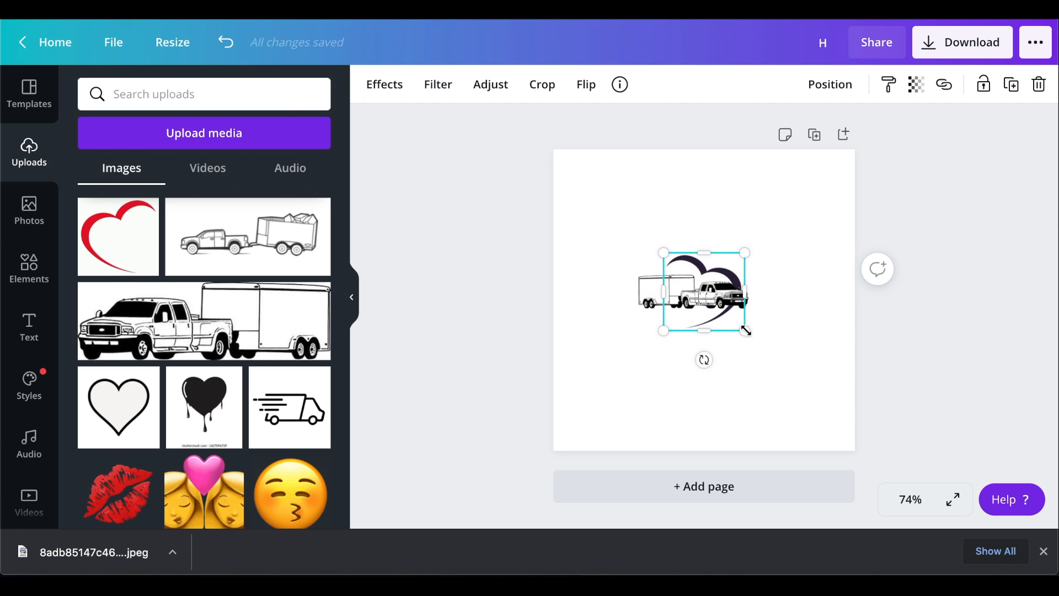
{"action": "left_click_drag", "start_coordinate": [745, 331], "coordinate": [717, 355]}
{"action": "left_click", "coordinate": [780, 340]}
- Add a heading reading "Black Heart Cargo" and place it directly below the truck and trailer
{"action": "left_click", "coordinate": [29, 328]}
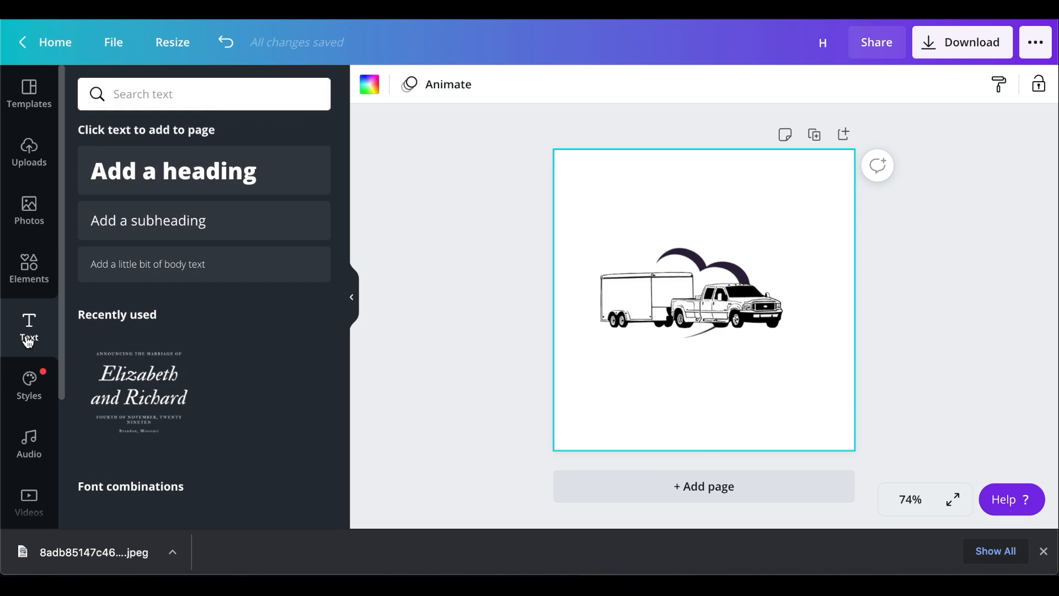
{"action": "left_click", "coordinate": [177, 183]}
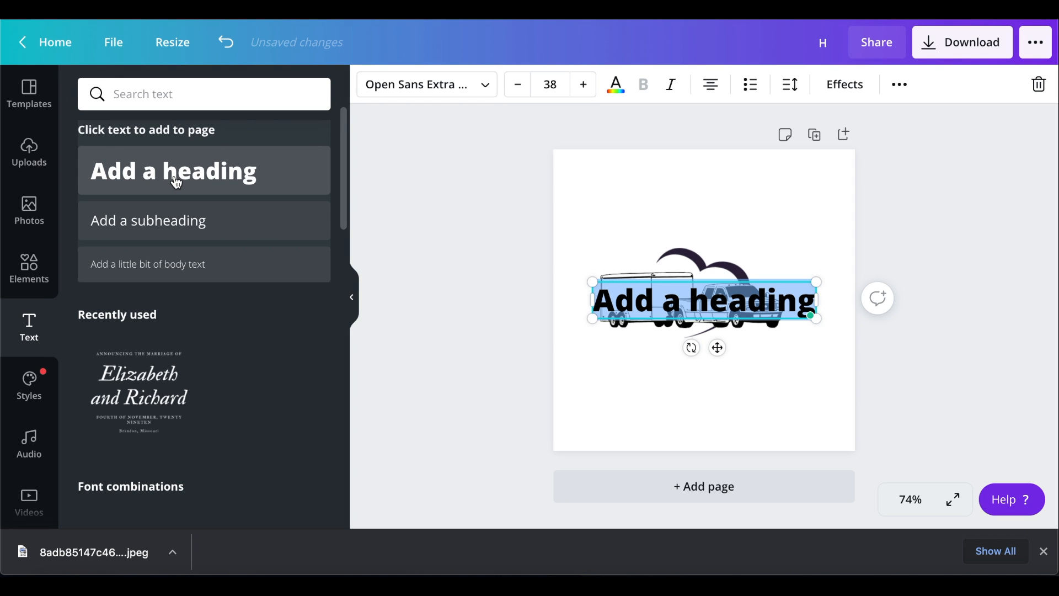
{"action": "type", "text": "Black Tra"}
{"action": "type", "text": "art Car"}
{"action": "type", "text": "go"}
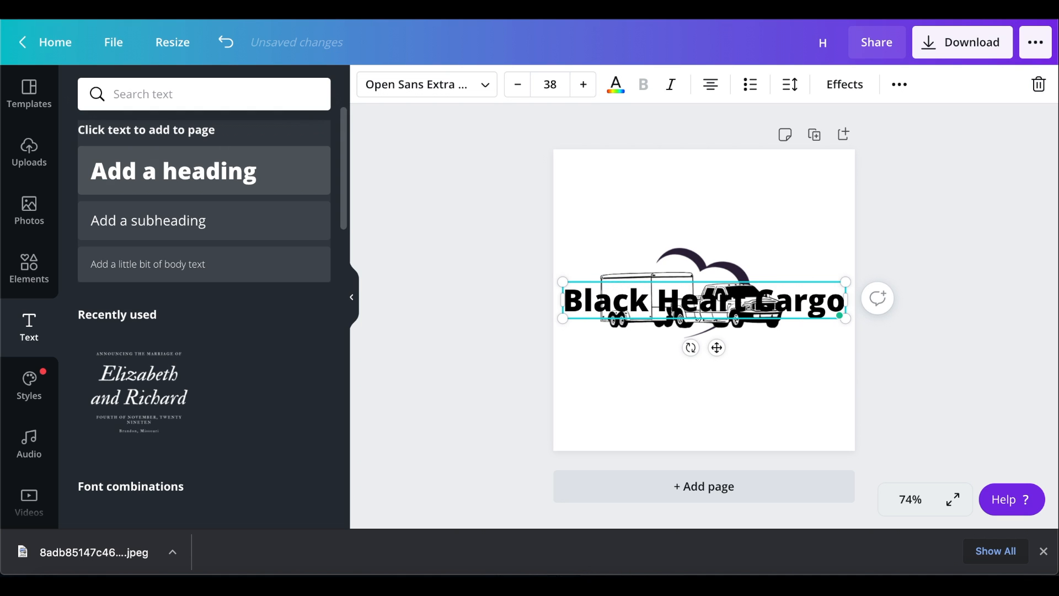
{"action": "left_click_drag", "start_coordinate": [717, 346], "coordinate": [715, 394]}
{"action": "left_click", "coordinate": [641, 383]}
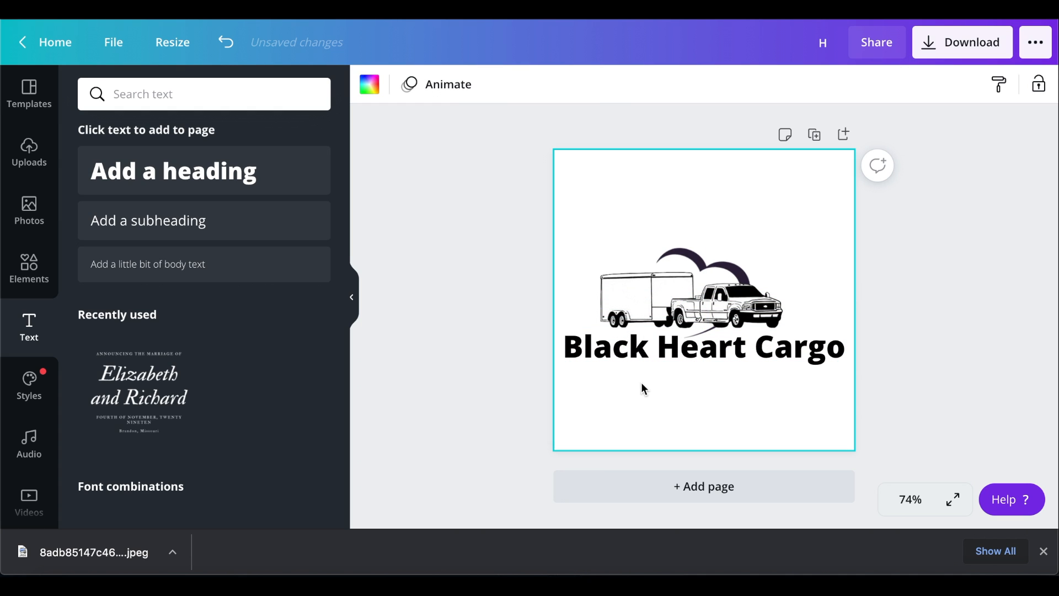
- Try the fonts Bodoni FLF, Calgary, Cheque, Chloe and Findel on the "Black Heart Cargo" text
{"action": "left_click", "coordinate": [727, 357]}
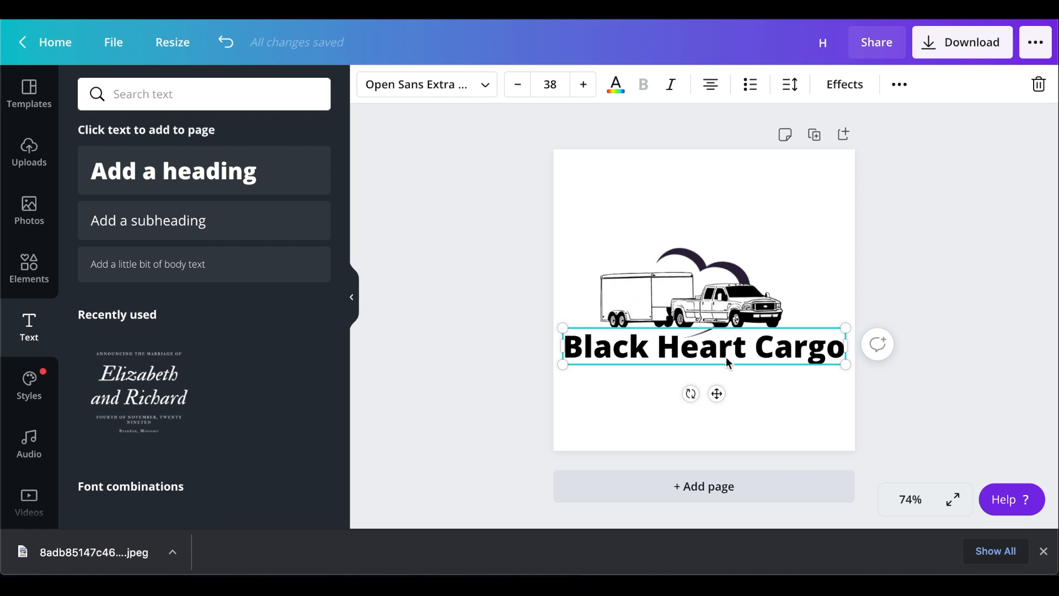
{"action": "left_click", "coordinate": [472, 91]}
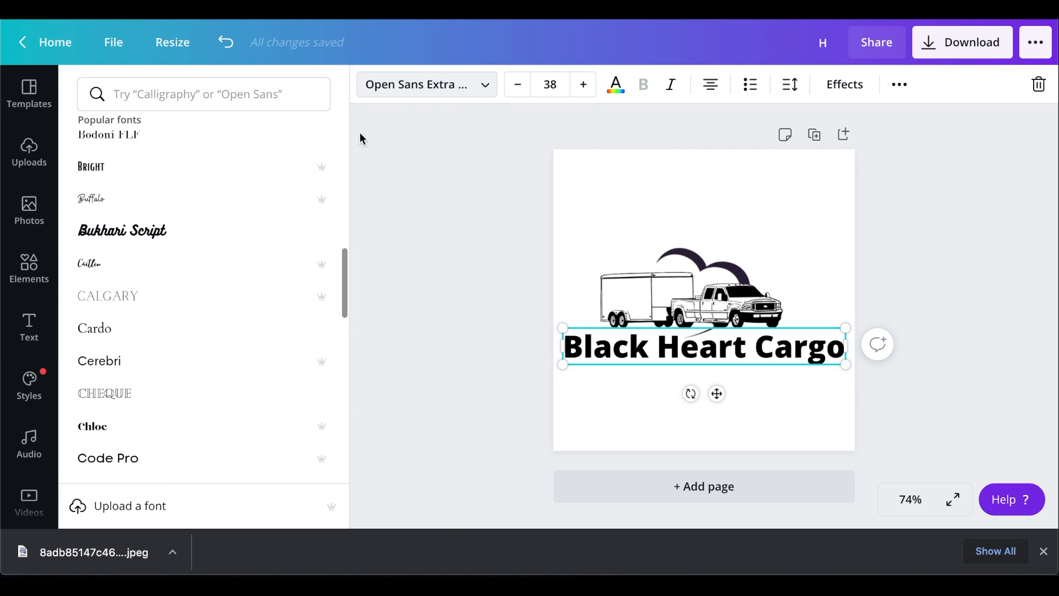
{"action": "left_click", "coordinate": [191, 170]}
{"action": "left_click", "coordinate": [191, 147]}
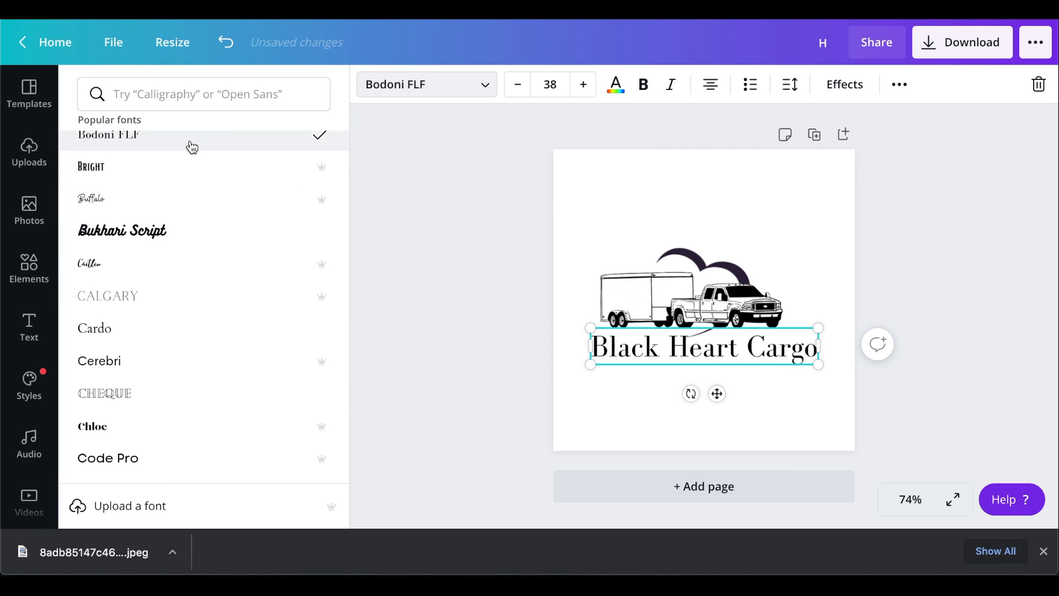
{"action": "left_click", "coordinate": [164, 312]}
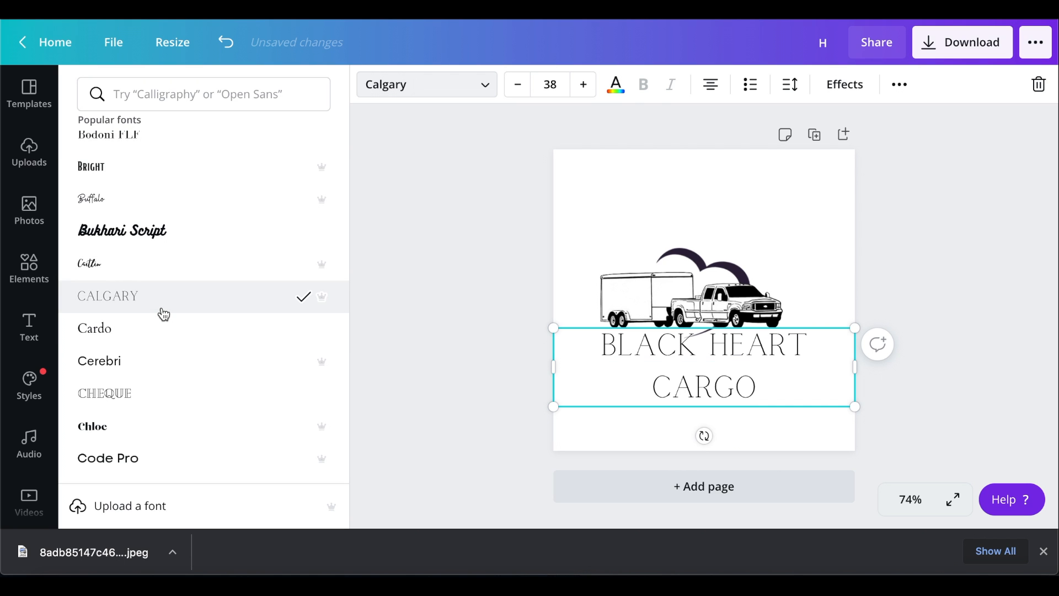
{"action": "left_click", "coordinate": [149, 392]}
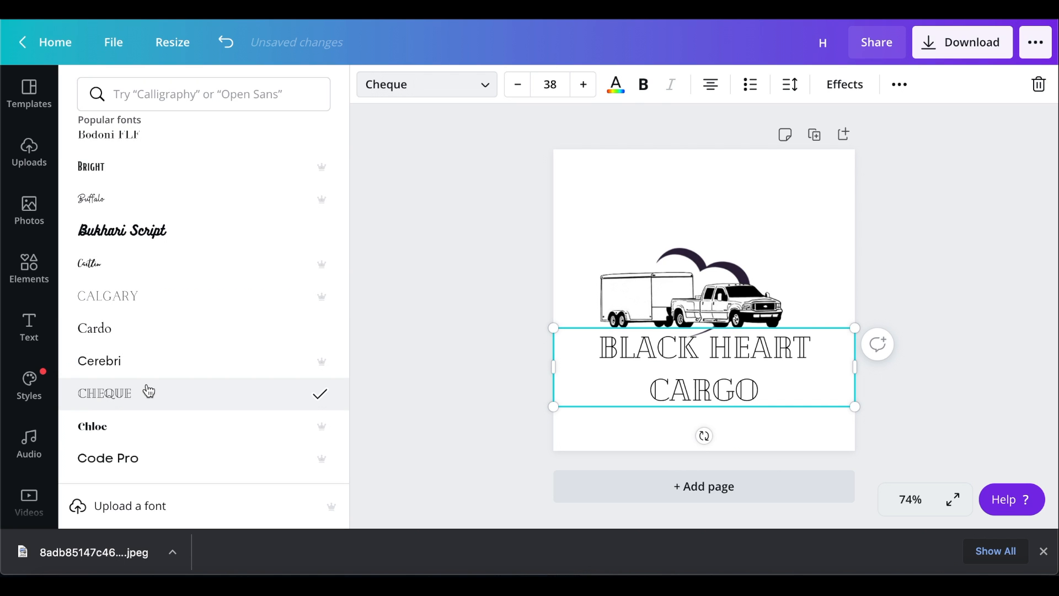
{"action": "left_click", "coordinate": [142, 431]}
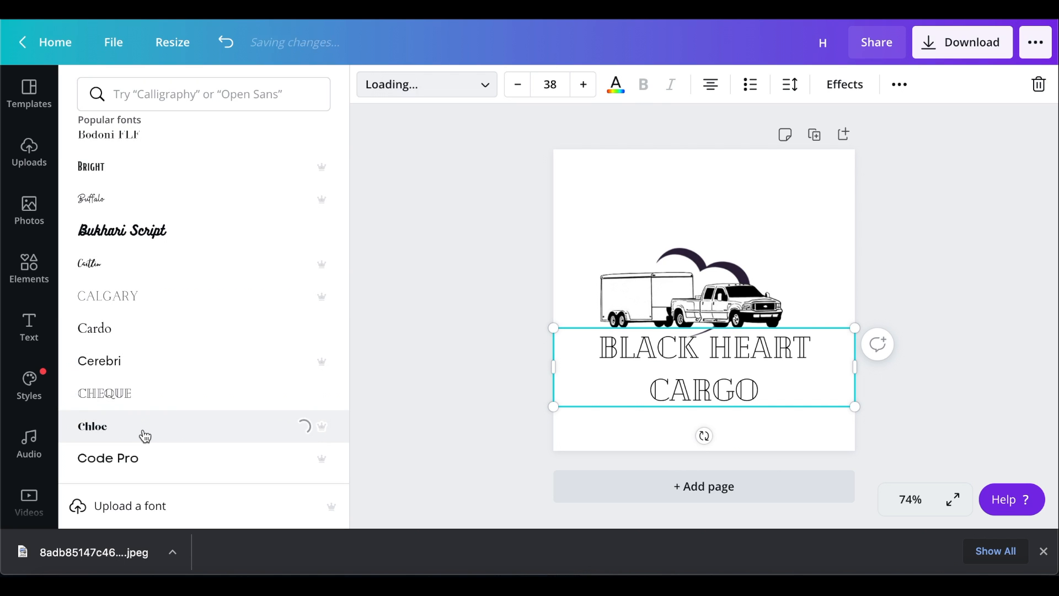
{"action": "scroll", "coordinate": [162, 346], "scroll_direction": "down", "scroll_amount": 6}
{"action": "left_click", "coordinate": [163, 334]}
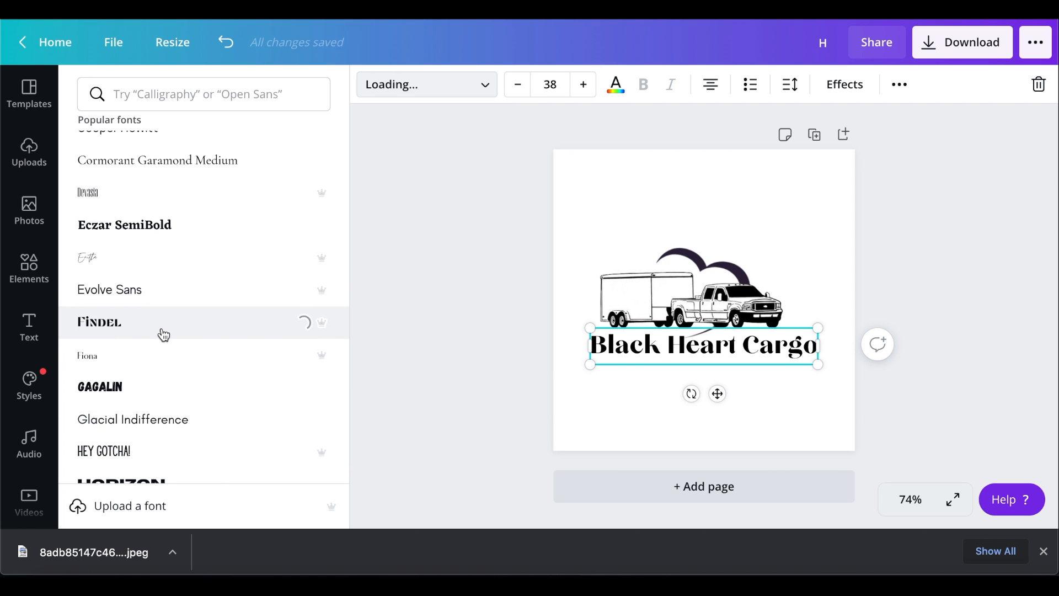
{"action": "scroll", "coordinate": [164, 331], "scroll_direction": "down", "scroll_amount": 3}
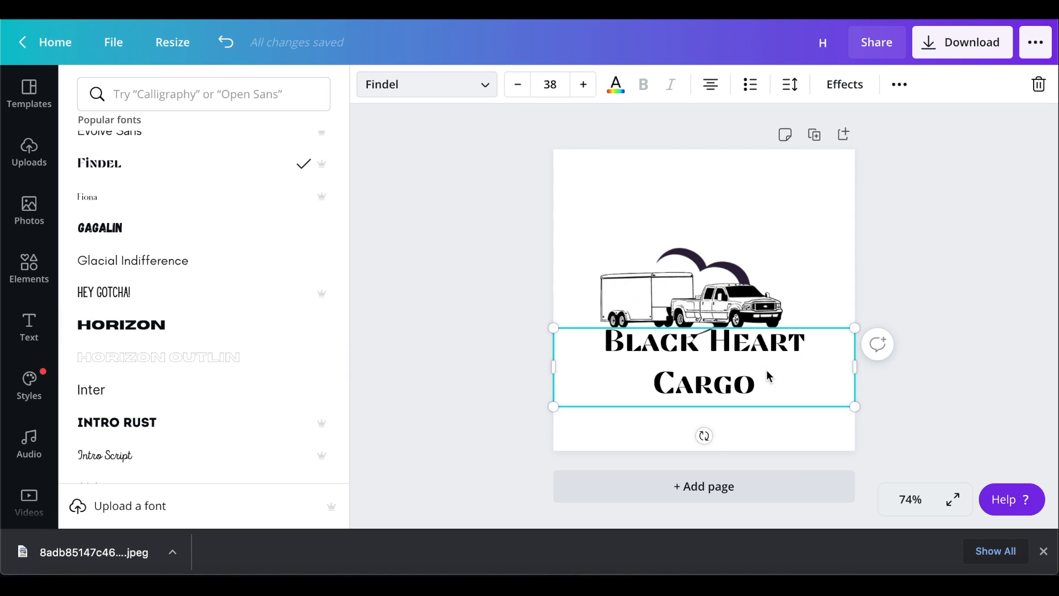
- Reduce the "Black Heart Cargo" text to font size 25 and move it slightly lower beneath the truck
{"action": "left_click", "coordinate": [517, 84]}
{"action": "left_click", "coordinate": [517, 84]}
{"action": "left_click", "coordinate": [517, 84]}
{"action": "left_click", "coordinate": [517, 84]}
{"action": "left_click", "coordinate": [517, 84]}
{"action": "left_click", "coordinate": [517, 84]}
{"action": "left_click", "coordinate": [517, 84]}
{"action": "left_click", "coordinate": [517, 84]}
{"action": "left_click", "coordinate": [517, 83]}
{"action": "left_click", "coordinate": [517, 84]}
{"action": "left_click", "coordinate": [517, 84]}
{"action": "left_click", "coordinate": [517, 84]}
{"action": "left_click", "coordinate": [516, 84]}
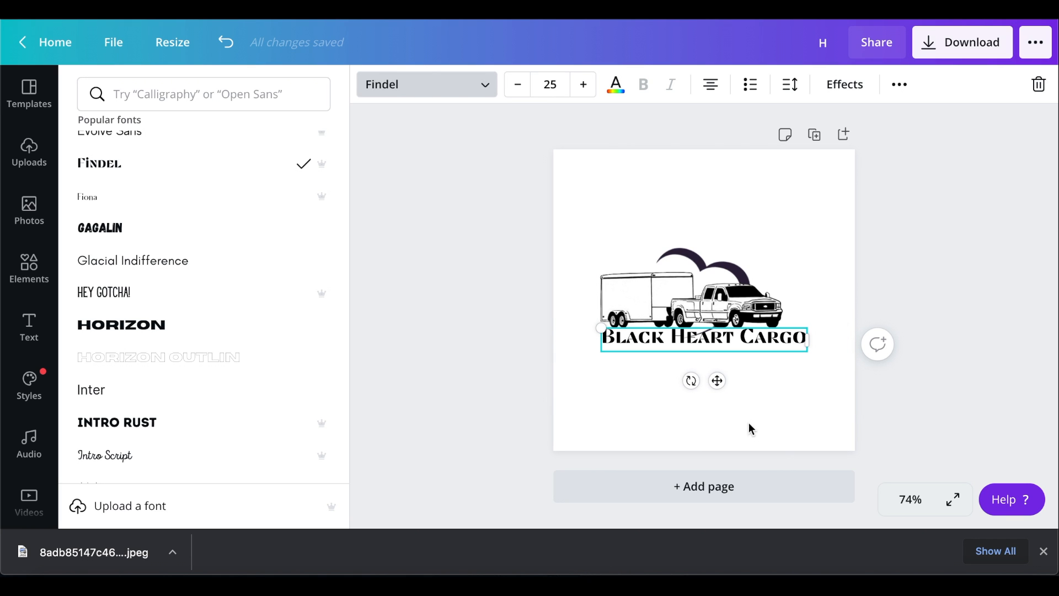
{"action": "left_click_drag", "start_coordinate": [719, 385], "coordinate": [719, 395]}
- Try Libre Baskerville on the "Black Heart Cargo" text, and change its font to London
{"action": "scroll", "coordinate": [166, 331], "scroll_direction": "down", "scroll_amount": 8}
{"action": "left_click", "coordinate": [133, 362]}
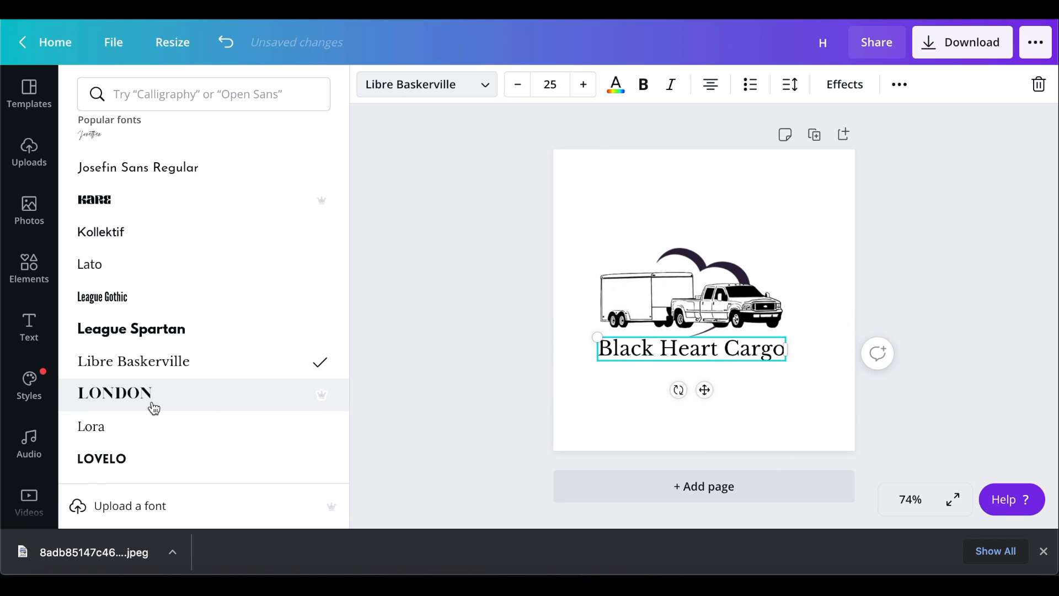
{"action": "left_click", "coordinate": [154, 407]}
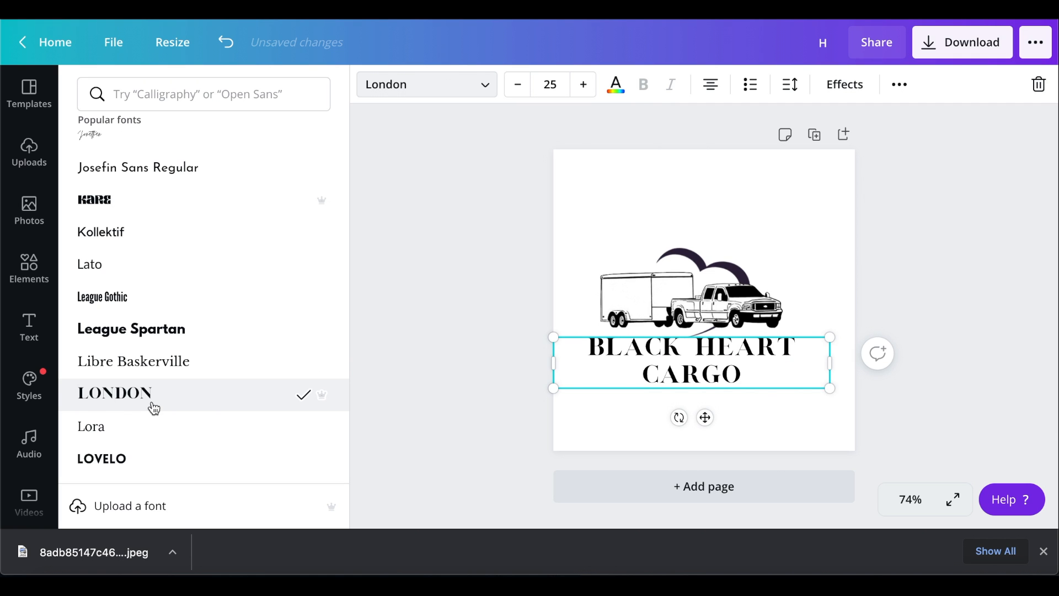
- Reduce the "Black Heart Cargo" text to font size 19 so it fits on one line
{"action": "left_click", "coordinate": [519, 88]}
{"action": "left_click", "coordinate": [519, 88]}
{"action": "left_click", "coordinate": [519, 88]}
{"action": "left_click", "coordinate": [519, 88]}
{"action": "left_click", "coordinate": [519, 88]}
{"action": "left_click", "coordinate": [519, 88]}
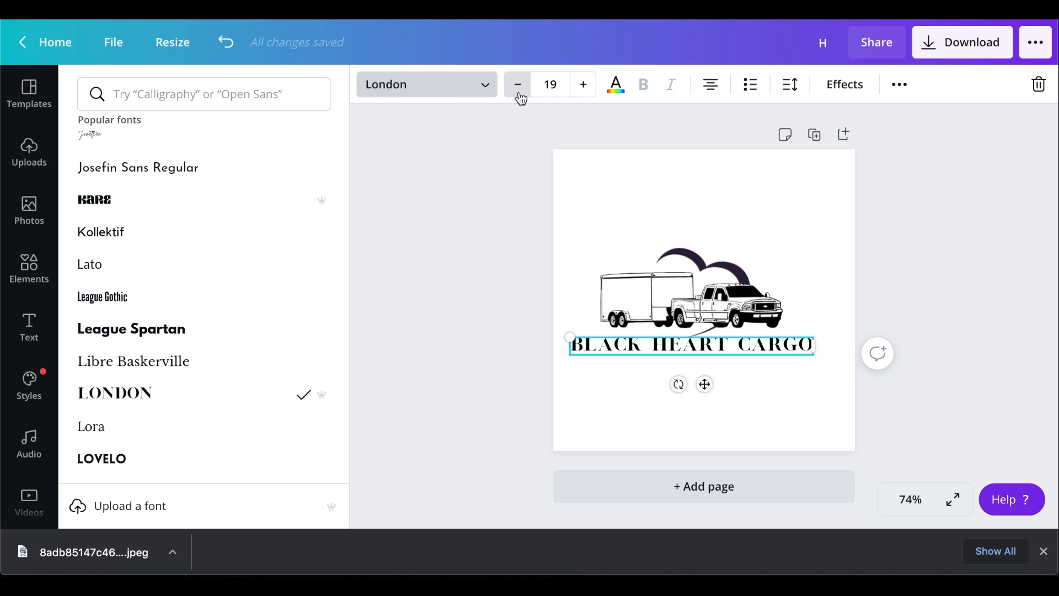
{"action": "left_click", "coordinate": [853, 359]}
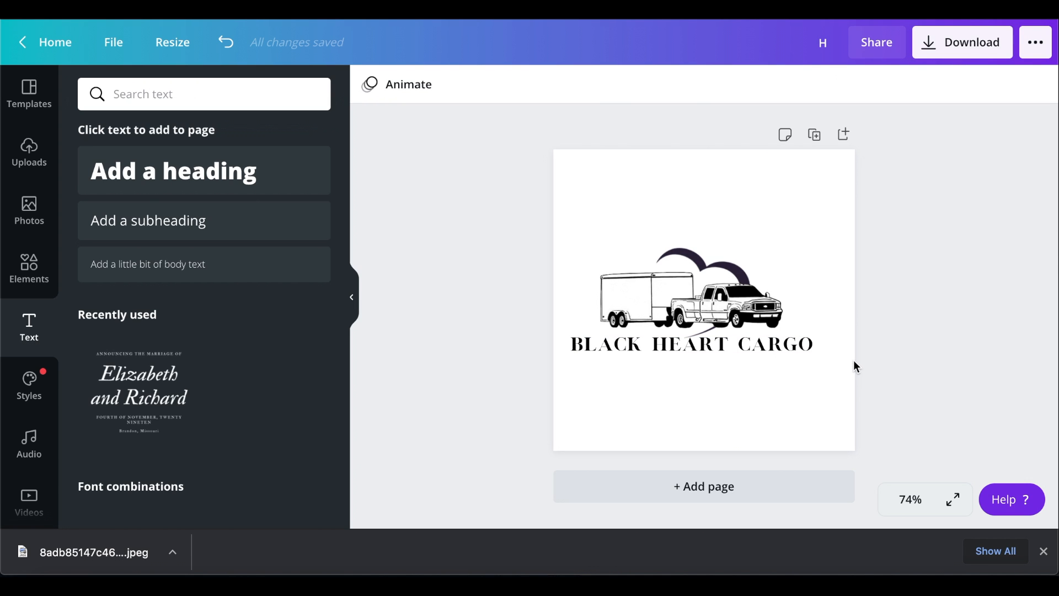
- Check the filter and color adjustment options for the truck and trailer image without applying any
{"action": "left_click", "coordinate": [747, 317]}
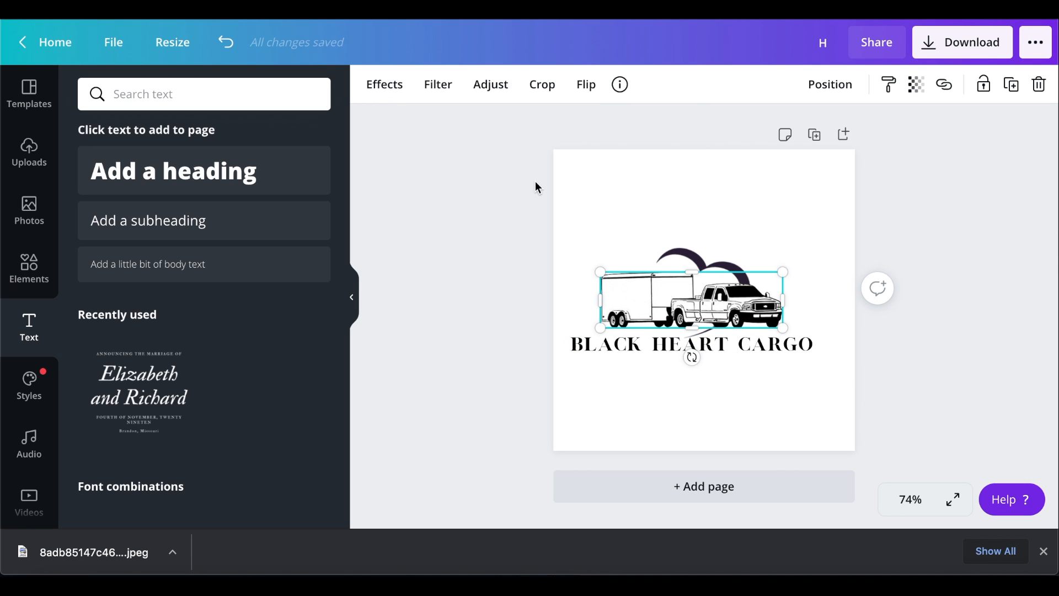
{"action": "left_click", "coordinate": [433, 88]}
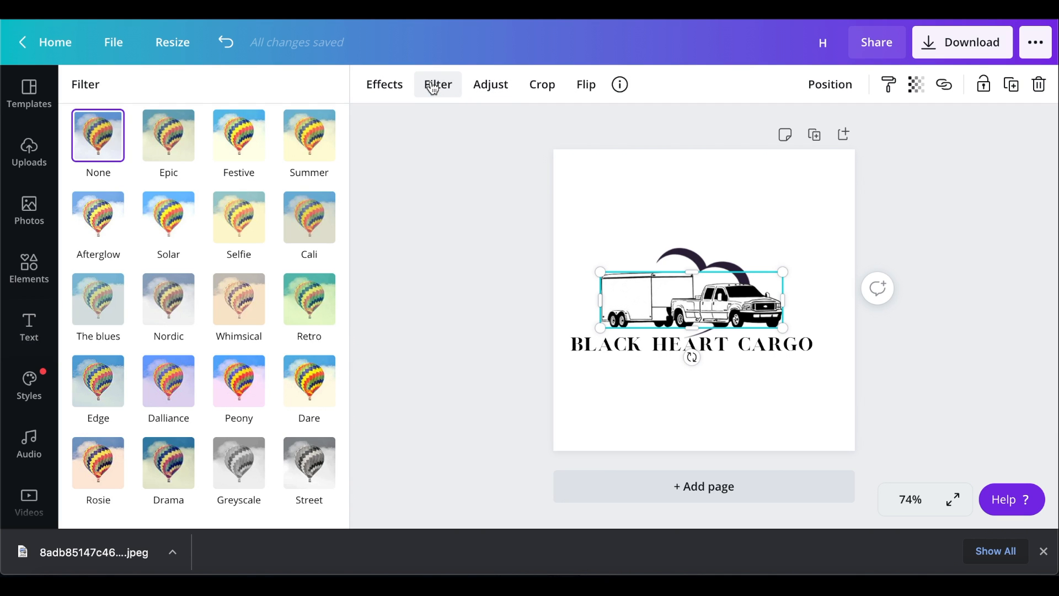
{"action": "left_click", "coordinate": [490, 87]}
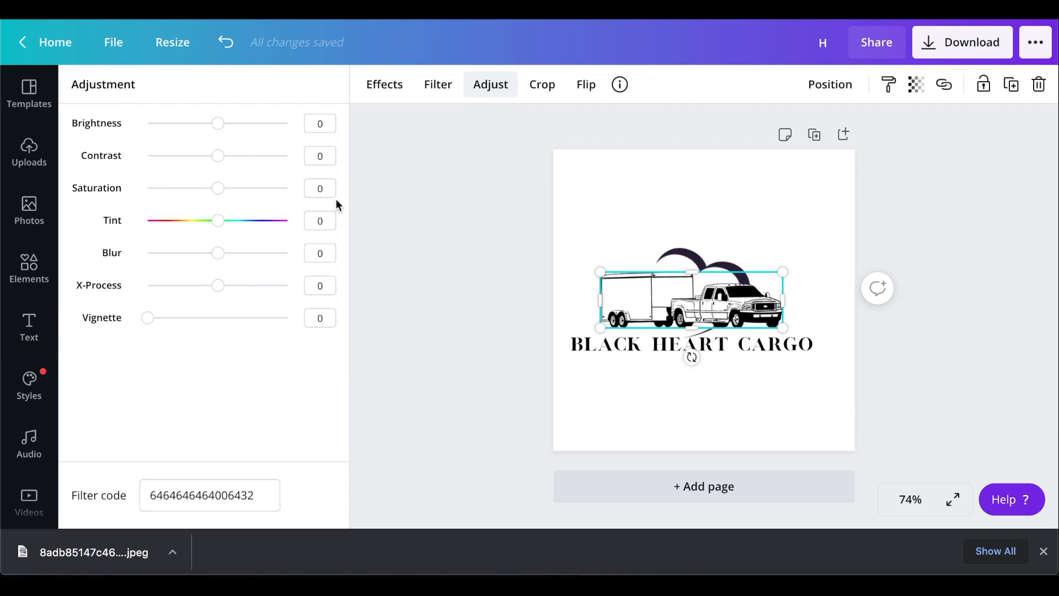
{"action": "mouse_move", "coordinate": [217, 230]}
{"action": "left_mouse_down"}
{"action": "mouse_move", "coordinate": [170, 231]}
{"action": "mouse_move", "coordinate": [223, 241]}
{"action": "left_mouse_up"}
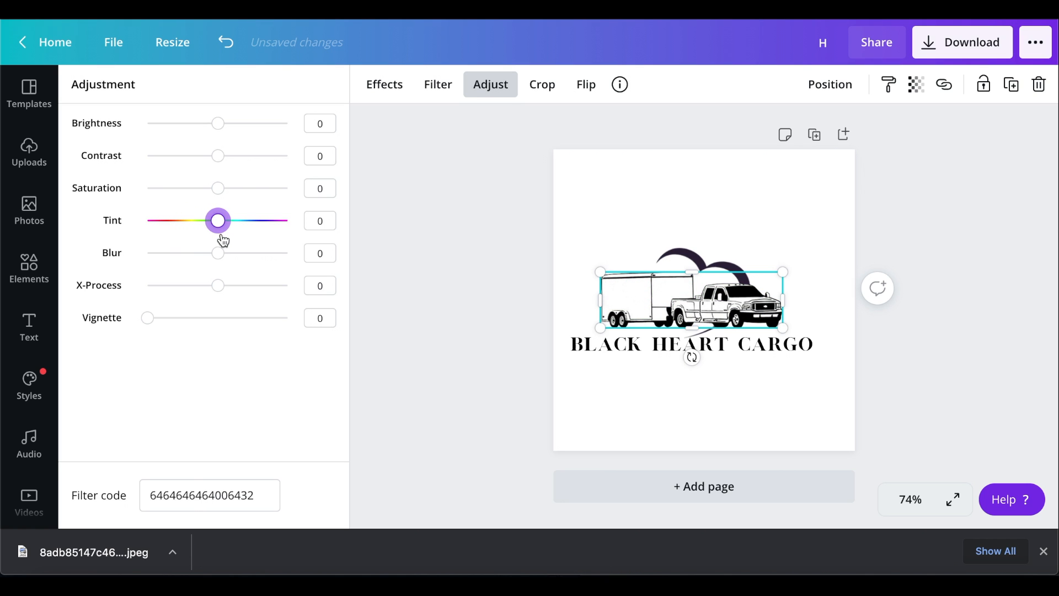
{"action": "left_click", "coordinate": [463, 276]}
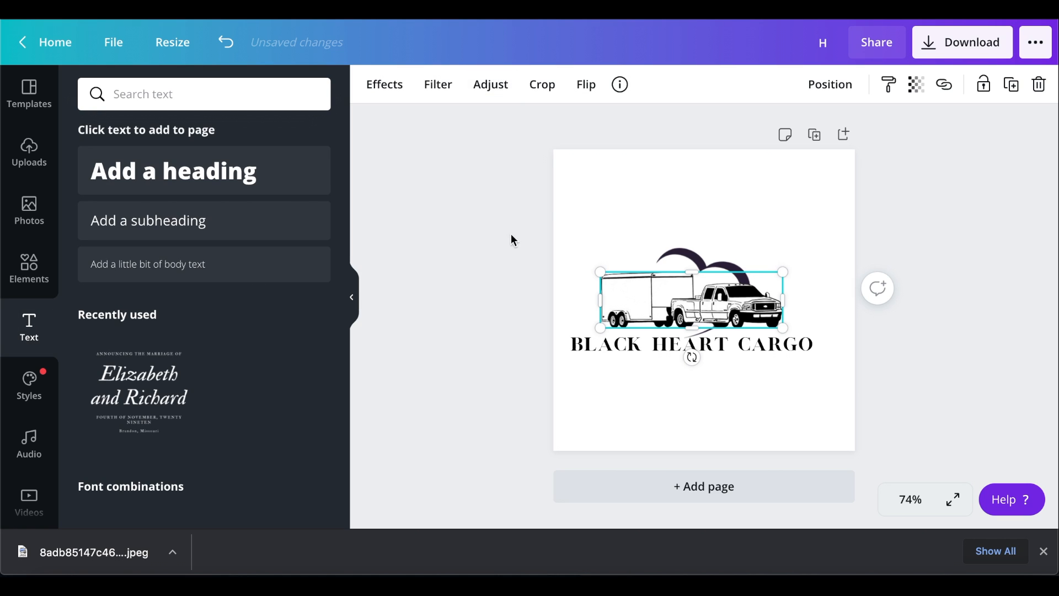
{"action": "left_click", "coordinate": [612, 191]}
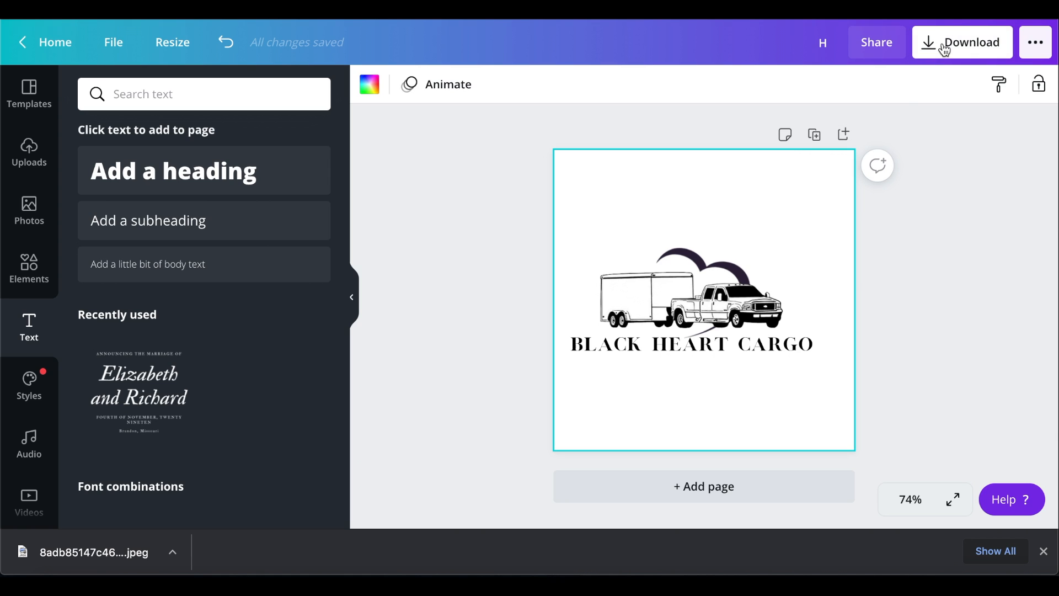
- Add a blank page to the design, and switch to Google Images to browse the "cargo logos" results for ideas
{"action": "left_click", "coordinate": [655, 496]}
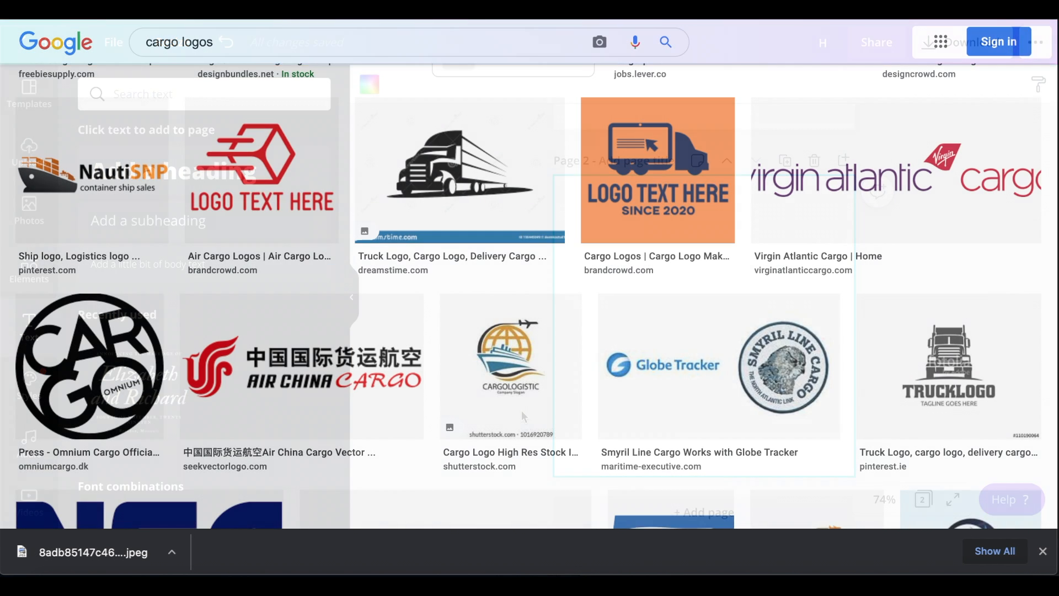
{"action": "scroll", "coordinate": [604, 248], "scroll_direction": "down", "scroll_amount": 3}
{"action": "scroll", "coordinate": [604, 248], "scroll_direction": "down", "scroll_amount": 3}
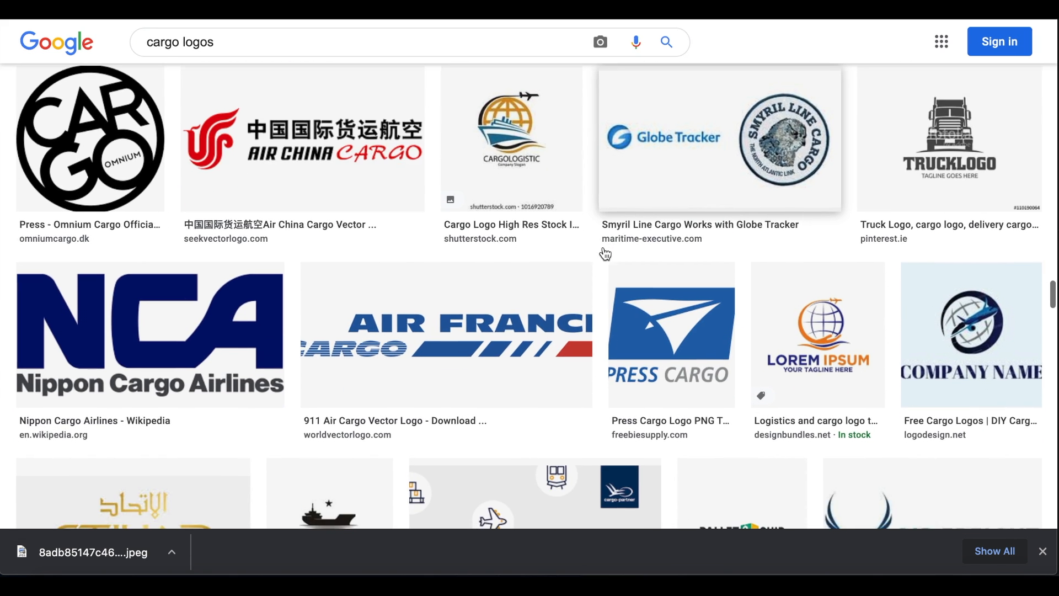
{"action": "scroll", "coordinate": [604, 250], "scroll_direction": "down", "scroll_amount": 1}
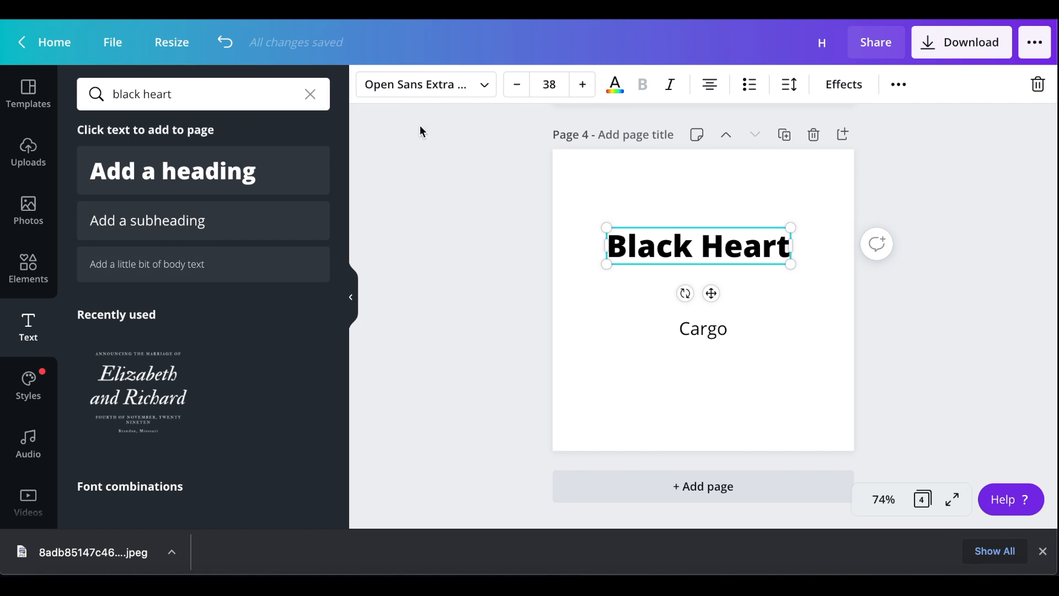
- Try the fonts Dingos Stamp, Darker Grotesque, Dingos Stamp Outline and Diplomata SC on the "Black Heart" text on page 4
{"action": "left_click", "coordinate": [433, 85]}
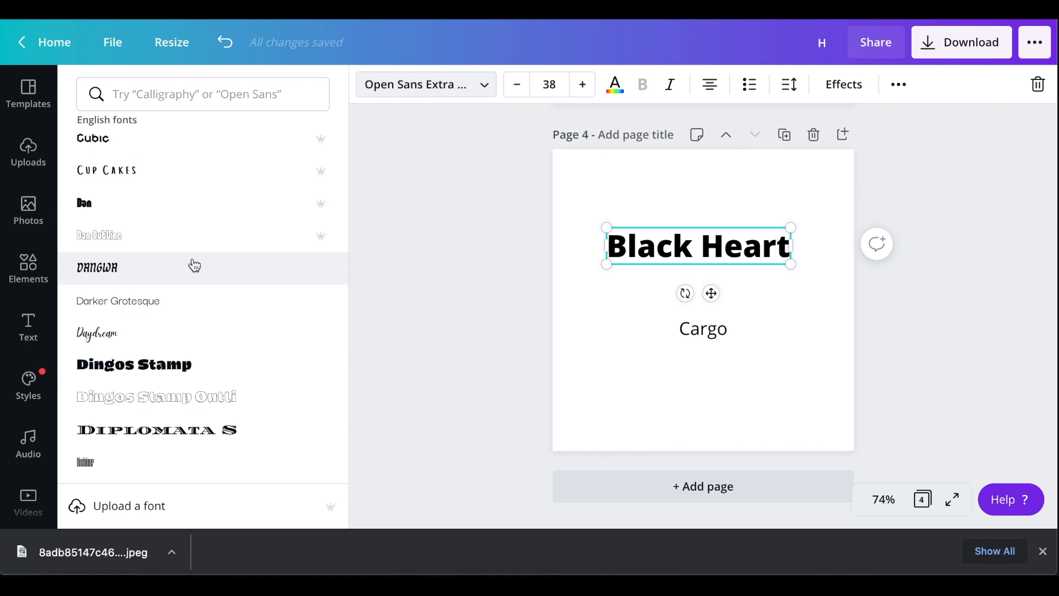
{"action": "left_click", "coordinate": [188, 367]}
{"action": "left_click", "coordinate": [182, 301]}
{"action": "left_click", "coordinate": [182, 429]}
{"action": "left_click", "coordinate": [180, 405]}
{"action": "left_click", "coordinate": [177, 431]}
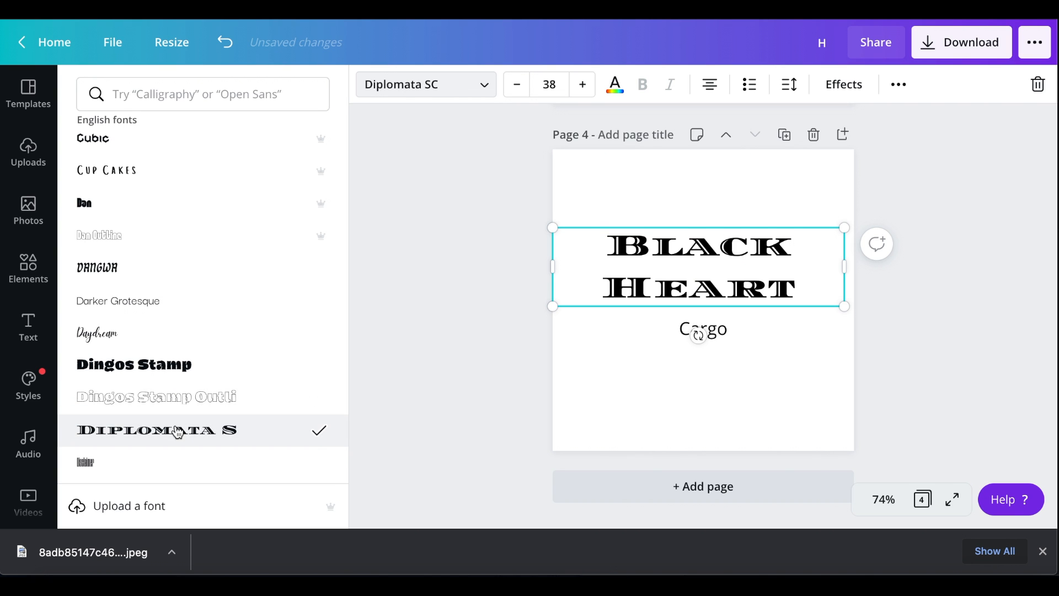
- Reduce the "Black Heart" text to font size 26 and move it down just above "Cargo"
{"action": "left_click", "coordinate": [517, 88]}
{"action": "left_click", "coordinate": [522, 92]}
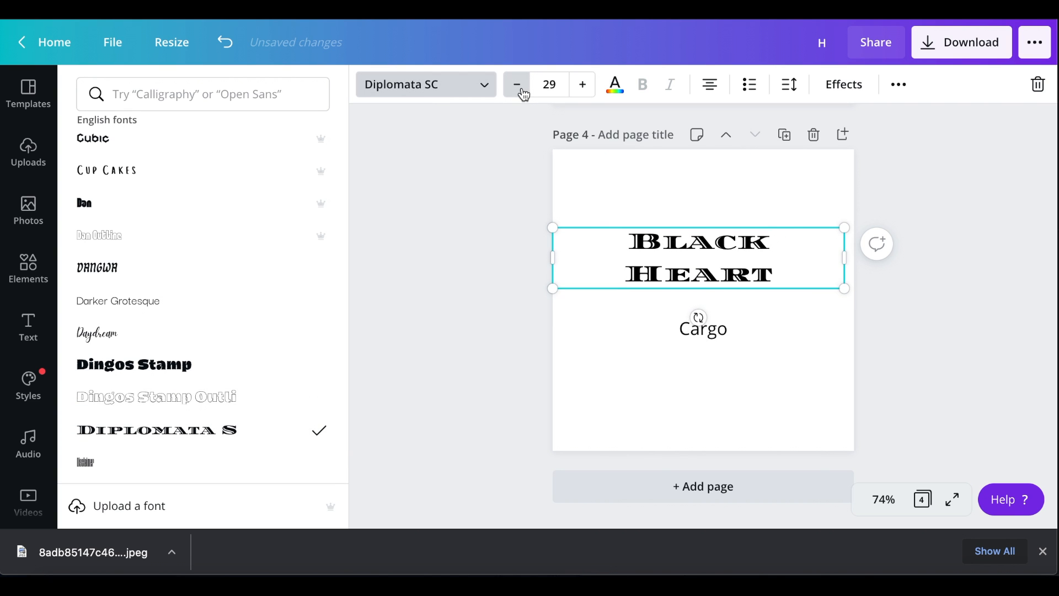
{"action": "left_click", "coordinate": [523, 94]}
{"action": "left_click_drag", "start_coordinate": [777, 258], "coordinate": [781, 311]}
- Change the "Black Heart" font to Girassol and enlarge the text to size 36.4
{"action": "scroll", "coordinate": [265, 406], "scroll_direction": "down", "scroll_amount": 2}
{"action": "scroll", "coordinate": [252, 401], "scroll_direction": "down", "scroll_amount": 6}
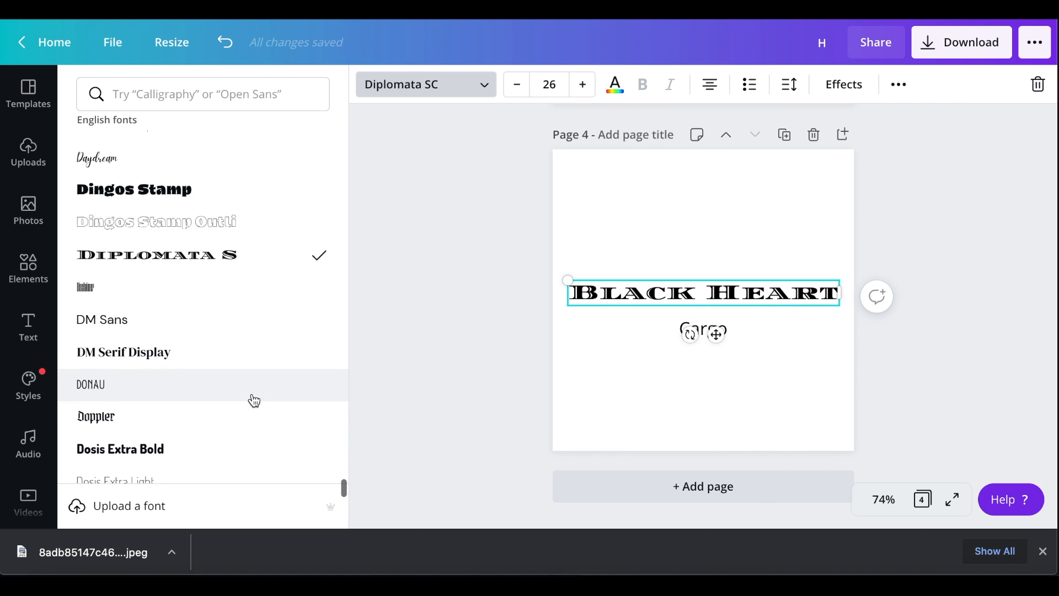
{"action": "scroll", "coordinate": [254, 400], "scroll_direction": "down", "scroll_amount": 6}
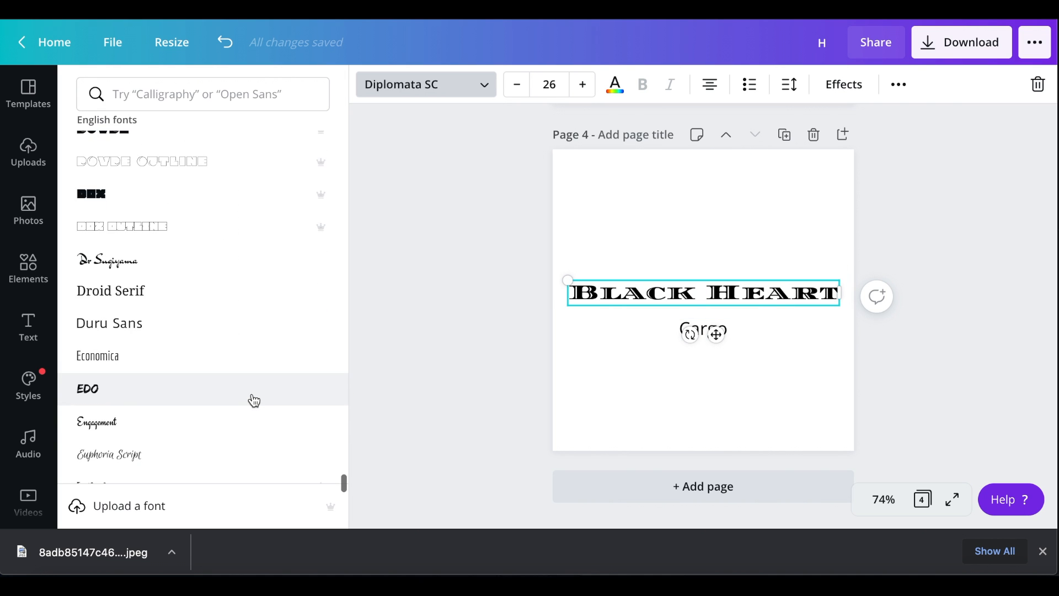
{"action": "scroll", "coordinate": [254, 401], "scroll_direction": "down", "scroll_amount": 5}
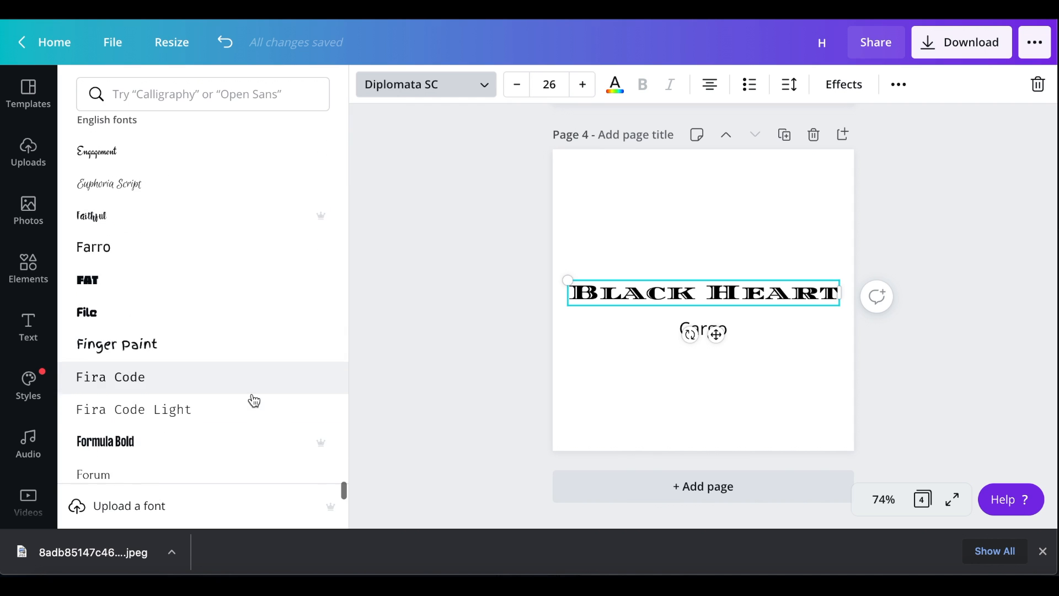
{"action": "scroll", "coordinate": [254, 400], "scroll_direction": "down", "scroll_amount": 6}
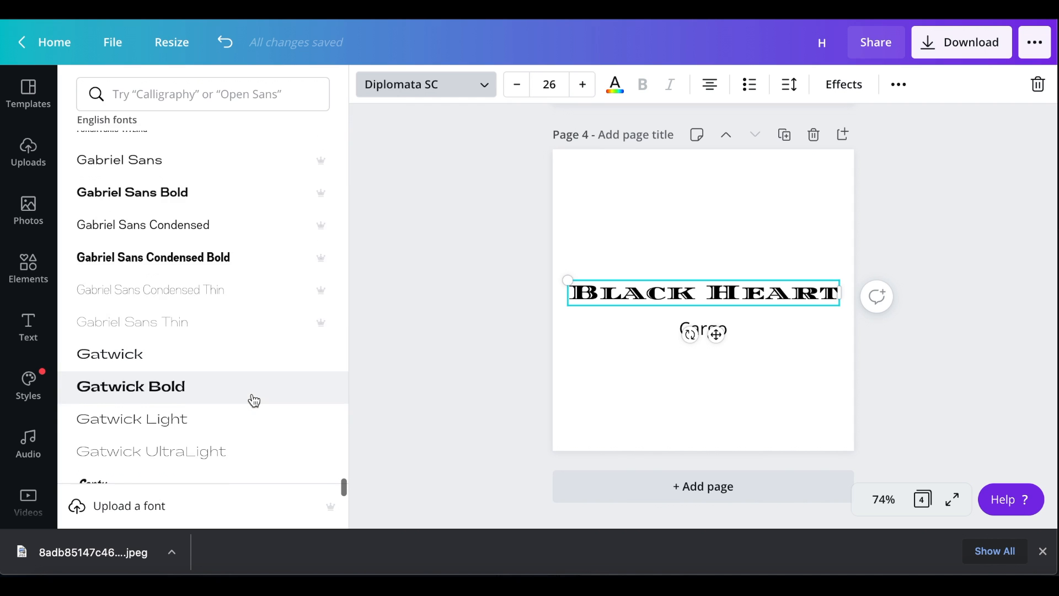
{"action": "scroll", "coordinate": [253, 401], "scroll_direction": "down", "scroll_amount": 3}
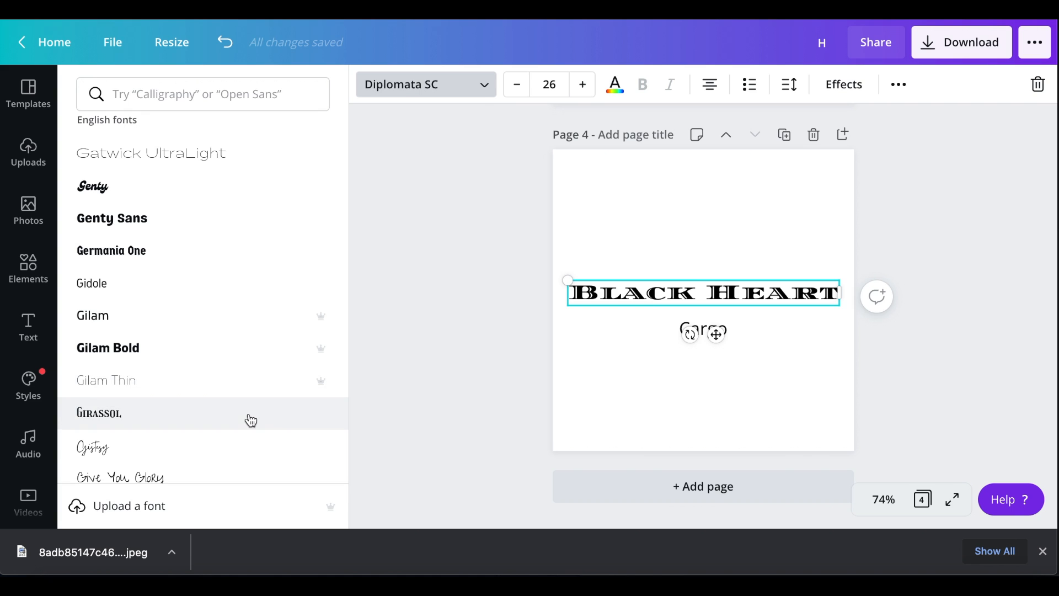
{"action": "left_click", "coordinate": [248, 420]}
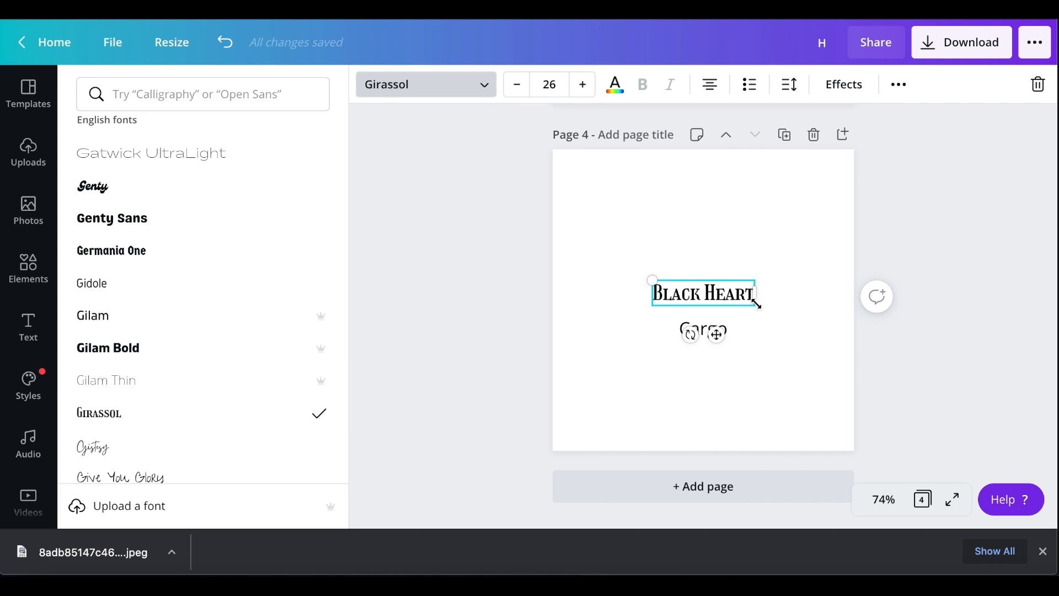
{"action": "left_click_drag", "start_coordinate": [650, 278], "coordinate": [612, 270]}
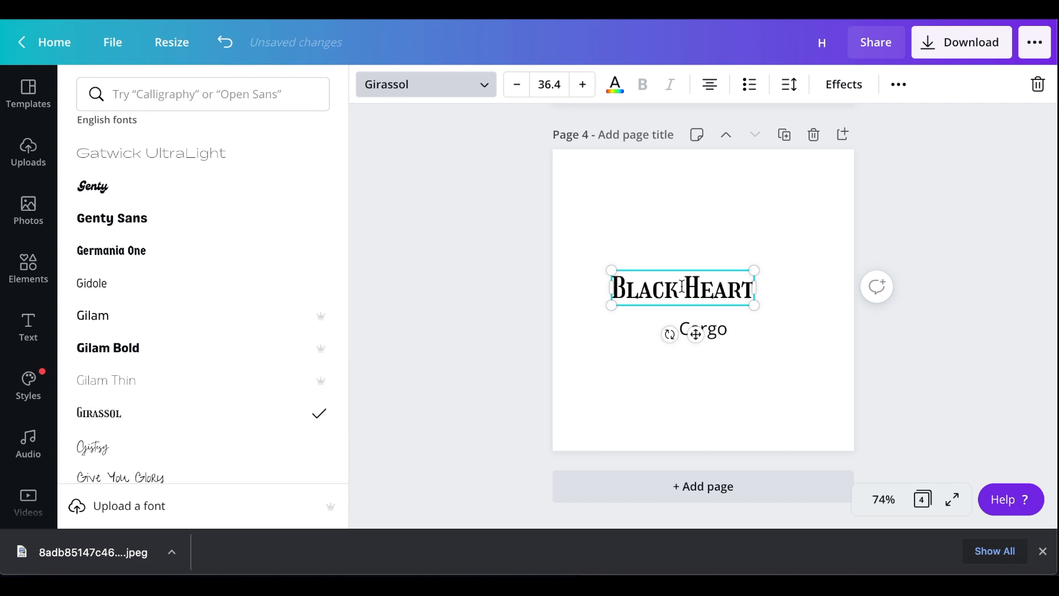
- Shift "Black Heart" slightly right and down, and restyle "Cargo" in a narrower font tucked beneath its left part
{"action": "left_click_drag", "start_coordinate": [696, 334], "coordinate": [705, 315]}
{"action": "left_click", "coordinate": [761, 339]}
{"action": "left_click", "coordinate": [218, 297]}
{"action": "left_click", "coordinate": [712, 259]}
{"action": "left_click", "coordinate": [713, 293]}
- Try several fonts on "Black Heart", including High Cruiser, and set it to Maharlika
{"action": "left_click", "coordinate": [427, 84]}
{"action": "scroll", "coordinate": [160, 350], "scroll_direction": "down", "scroll_amount": 5}
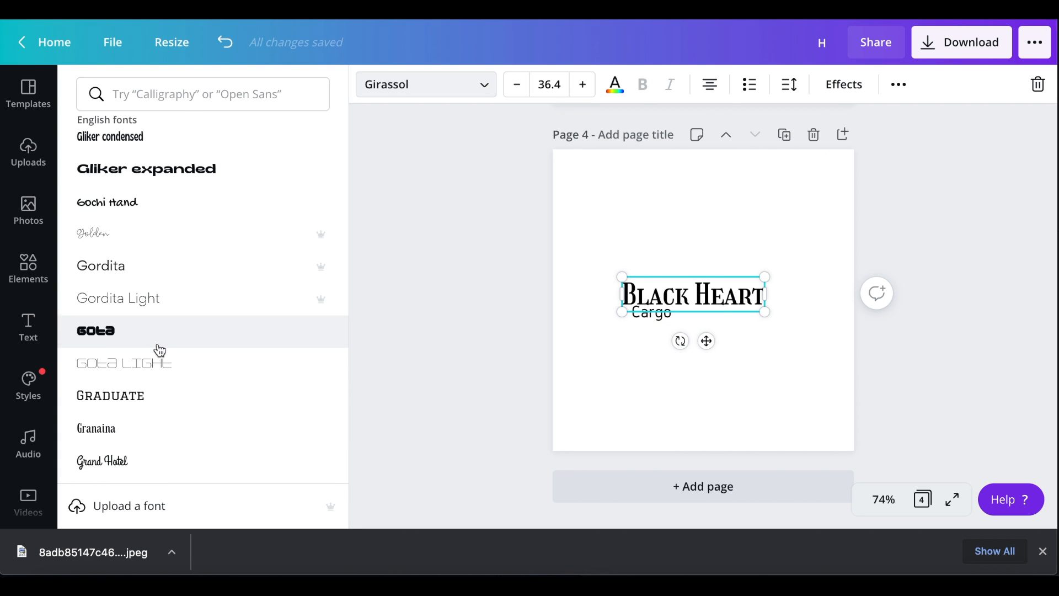
{"action": "scroll", "coordinate": [159, 350], "scroll_direction": "down", "scroll_amount": 2}
{"action": "left_click", "coordinate": [157, 347]}
{"action": "scroll", "coordinate": [156, 350], "scroll_direction": "down", "scroll_amount": 5}
{"action": "left_click", "coordinate": [185, 260]}
{"action": "scroll", "coordinate": [171, 346], "scroll_direction": "down", "scroll_amount": 3}
{"action": "left_click", "coordinate": [167, 371]}
{"action": "scroll", "coordinate": [163, 408], "scroll_direction": "down", "scroll_amount": 3}
{"action": "left_click", "coordinate": [163, 425]}
{"action": "scroll", "coordinate": [168, 403], "scroll_direction": "down", "scroll_amount": 6}
{"action": "scroll", "coordinate": [173, 393], "scroll_direction": "down", "scroll_amount": 15}
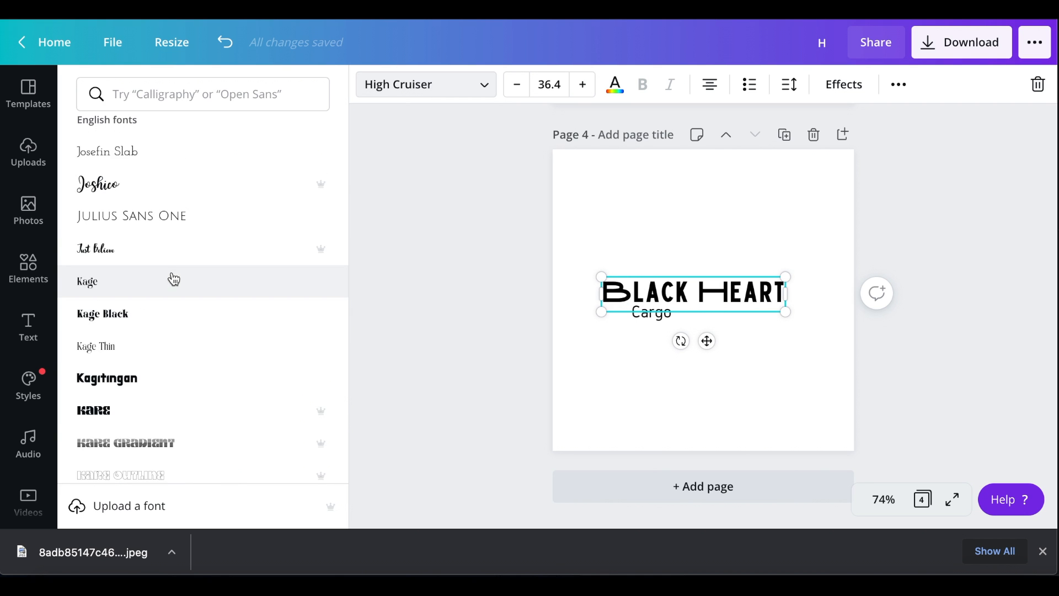
{"action": "scroll", "coordinate": [171, 369], "scroll_direction": "down", "scroll_amount": 10}
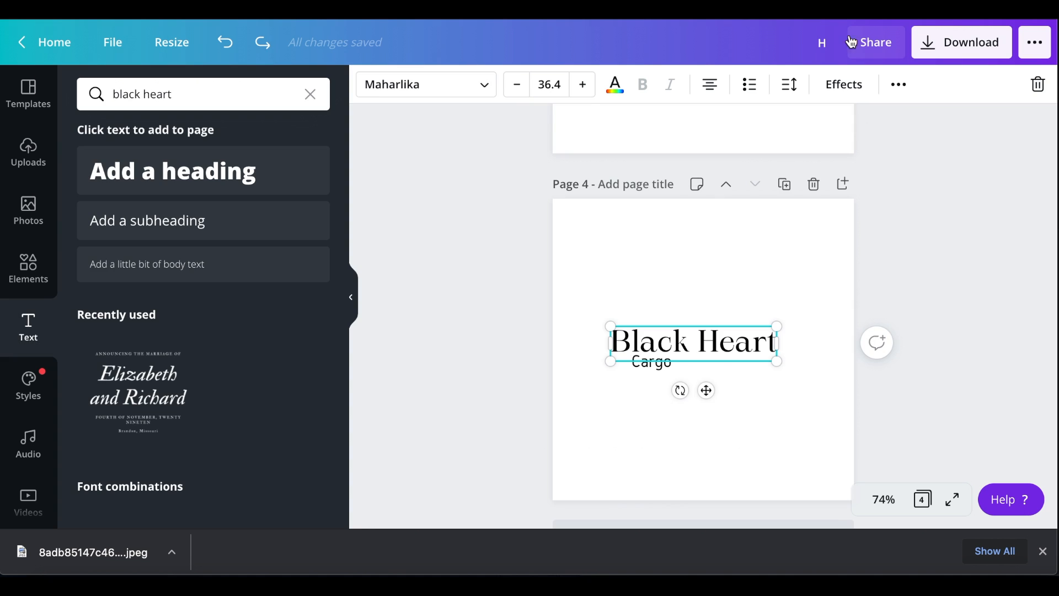
- Duplicate the "Black Heart" text and move the copy nearly on top of the original
{"action": "left_click", "coordinate": [899, 84]}
{"action": "left_click", "coordinate": [888, 123]}
{"action": "left_click", "coordinate": [754, 361]}
{"action": "left_click_drag", "start_coordinate": [757, 367], "coordinate": [744, 362]}
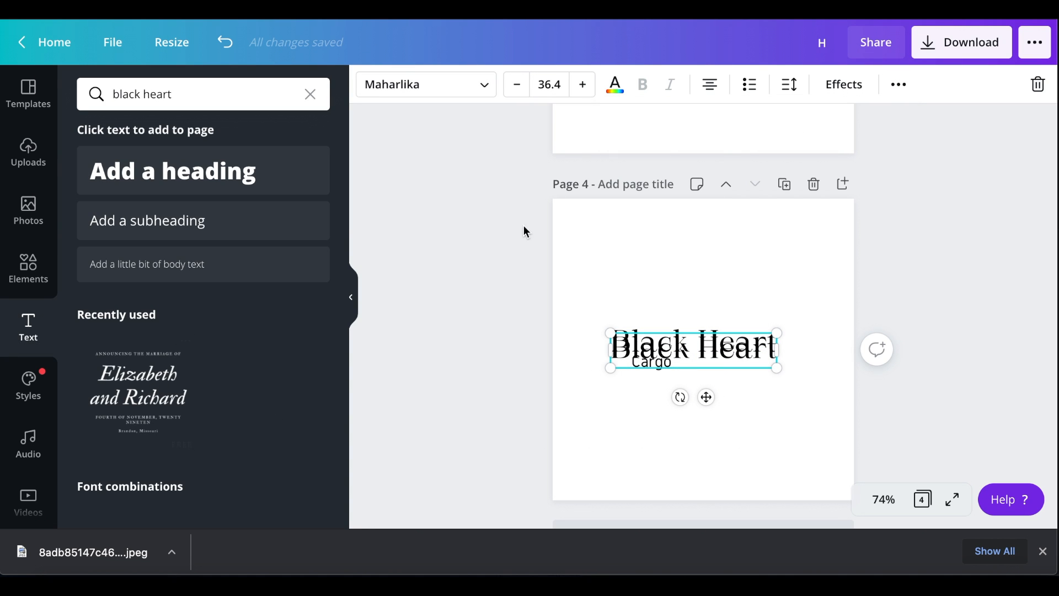
- Color the "Black Heart" copy dark red and position it over the original, nudged slightly right as a shadow
{"action": "left_click", "coordinate": [615, 84]}
{"action": "left_click", "coordinate": [182, 246]}
{"action": "mouse_move", "coordinate": [749, 373]}
{"action": "left_mouse_down"}
{"action": "mouse_move", "coordinate": [745, 350]}
{"action": "mouse_move", "coordinate": [755, 350]}
{"action": "mouse_move", "coordinate": [750, 357]}
{"action": "left_mouse_up"}
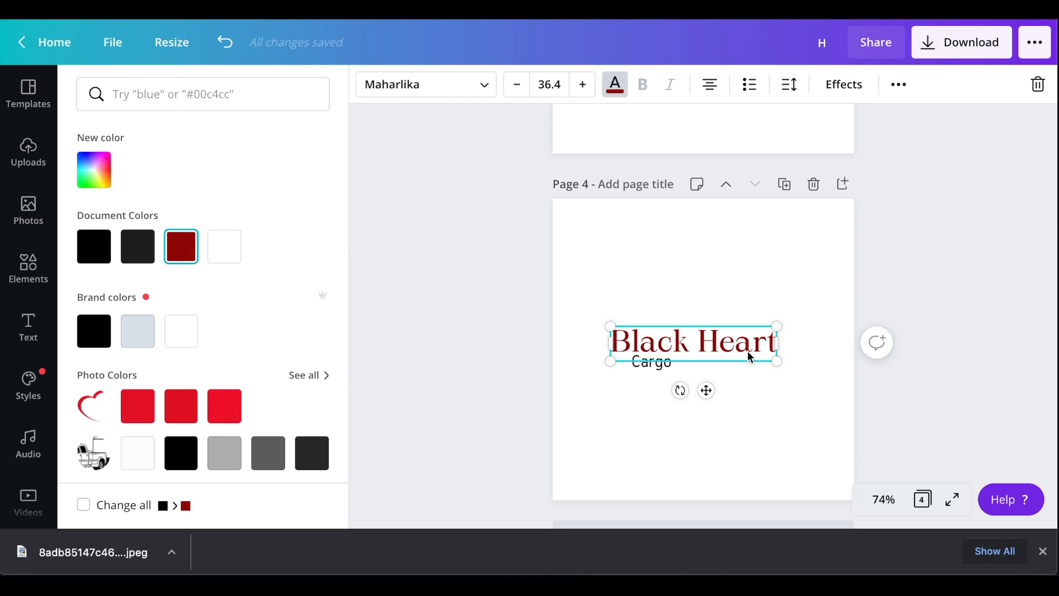
{"action": "key", "text": "Right"}
{"action": "key", "text": "Right"}
{"action": "key", "text": "Right"}
{"action": "key", "text": "Right"}
{"action": "key", "text": "Right"}
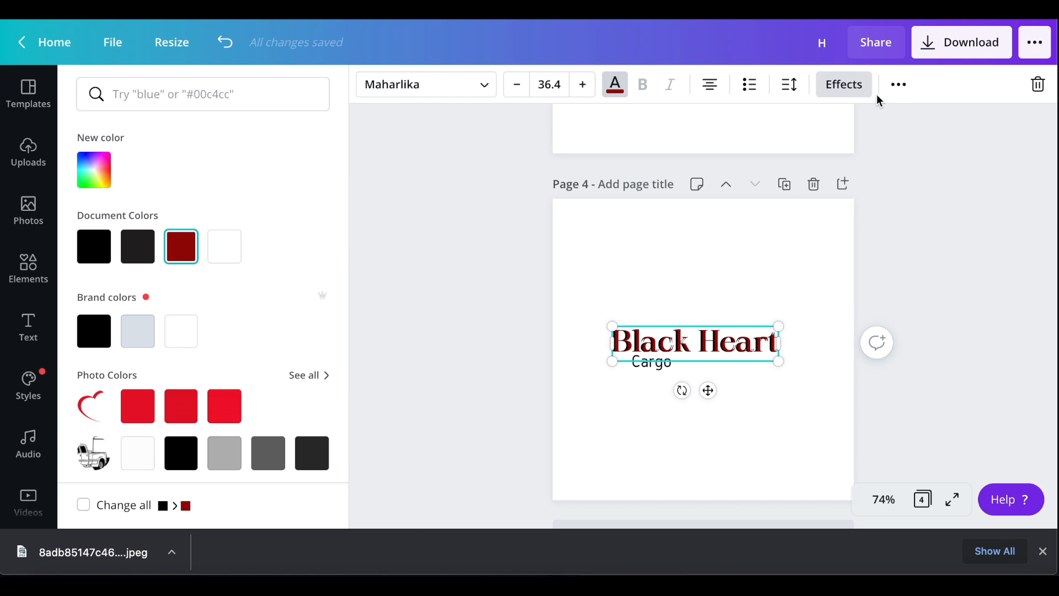
{"action": "left_click", "coordinate": [899, 84]}
{"action": "left_click", "coordinate": [708, 123]}
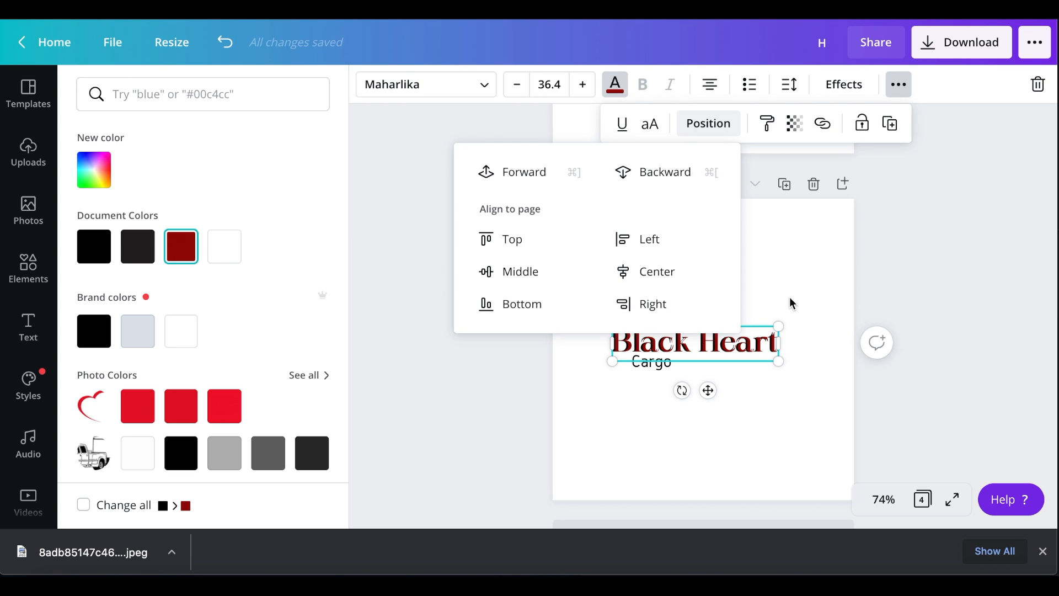
{"action": "key", "text": "Escape"}
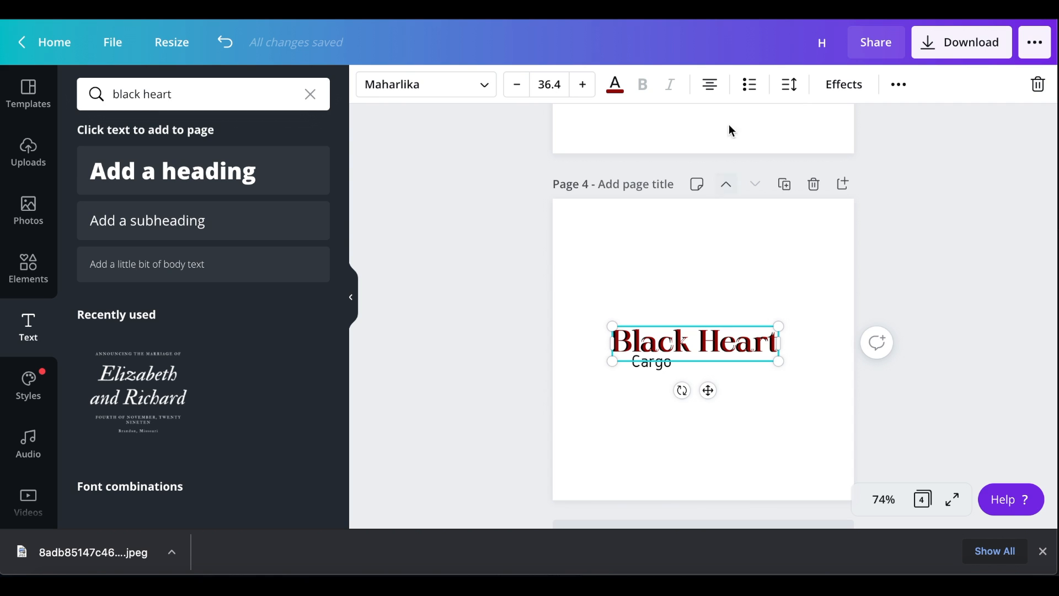
- Send the dark red "Black Heart" copy backward in the layer order and deselect it
{"action": "left_click", "coordinate": [899, 84]}
{"action": "left_click", "coordinate": [708, 123]}
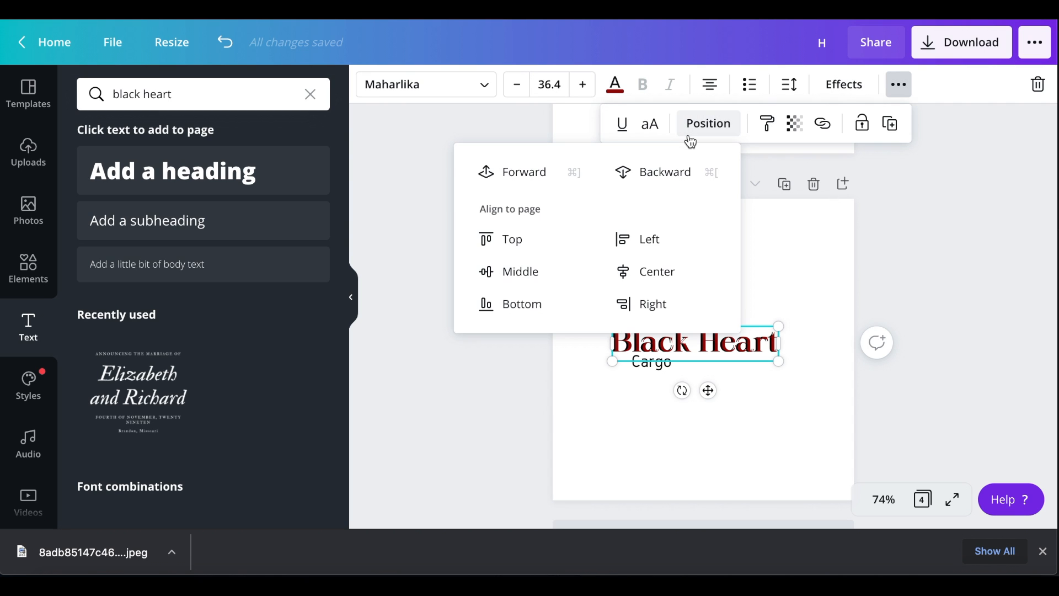
{"action": "left_click", "coordinate": [648, 172]}
{"action": "left_click", "coordinate": [803, 401]}
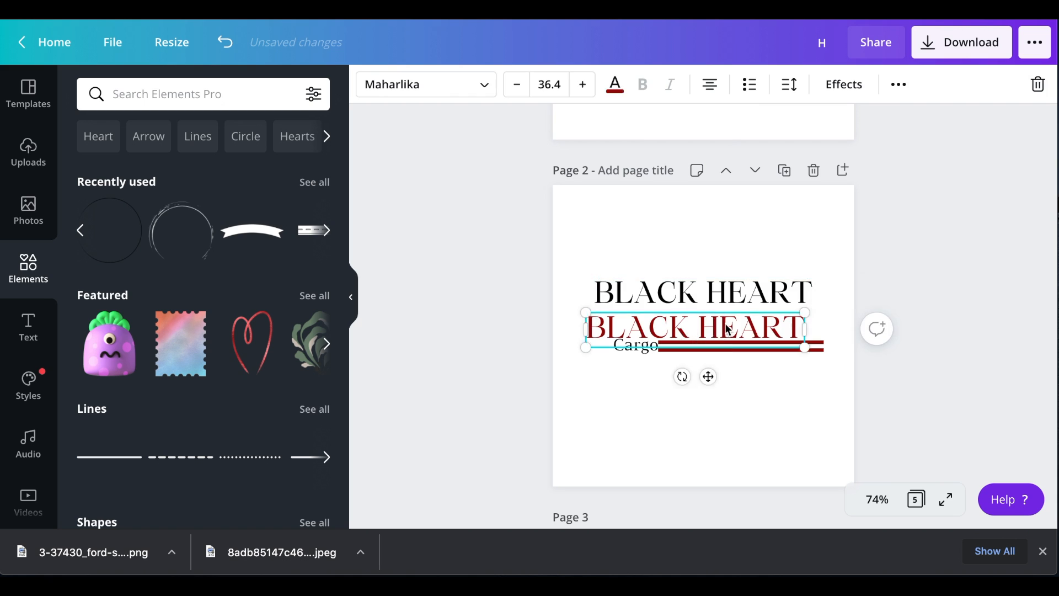
- On page 2, extend the black heading to "BLACK HEART LLC" and reduce its font size to 34.4
{"action": "left_click_drag", "start_coordinate": [727, 329], "coordinate": [712, 314]}
{"action": "left_click", "coordinate": [807, 316]}
{"action": "type", "text": "LLC"}
{"action": "left_click", "coordinate": [516, 85]}
{"action": "left_click", "coordinate": [517, 84]}
- Move "BLACK HEART LLC" down directly above "Cargo" and the lines, and reduce its font size to 32.4
{"action": "left_click", "coordinate": [735, 291]}
{"action": "left_click", "coordinate": [712, 318]}
{"action": "left_click_drag", "start_coordinate": [711, 317], "coordinate": [712, 326]}
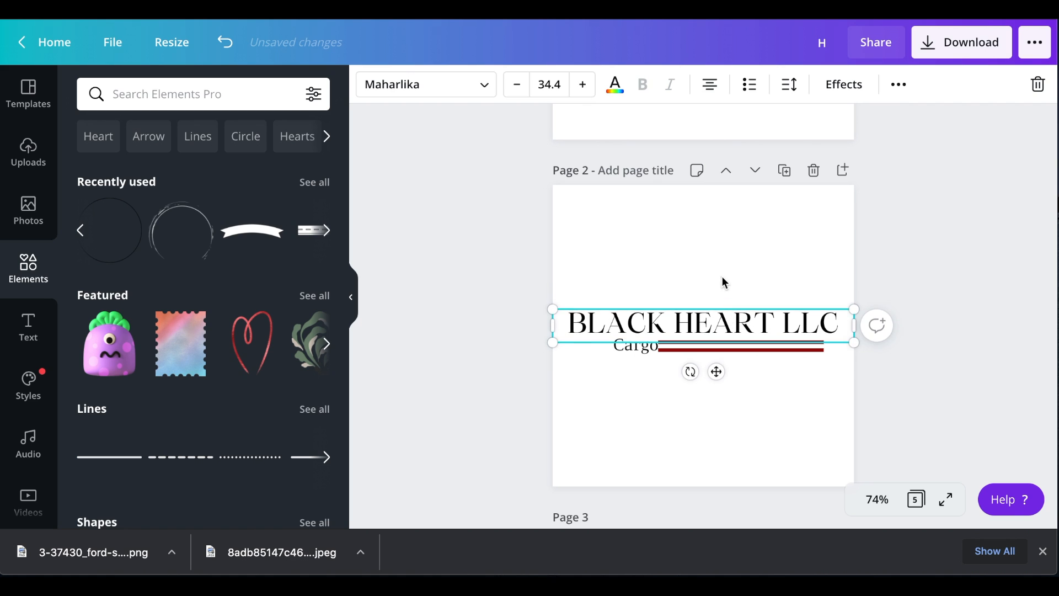
{"action": "left_click", "coordinate": [516, 85]}
{"action": "left_click", "coordinate": [517, 84]}
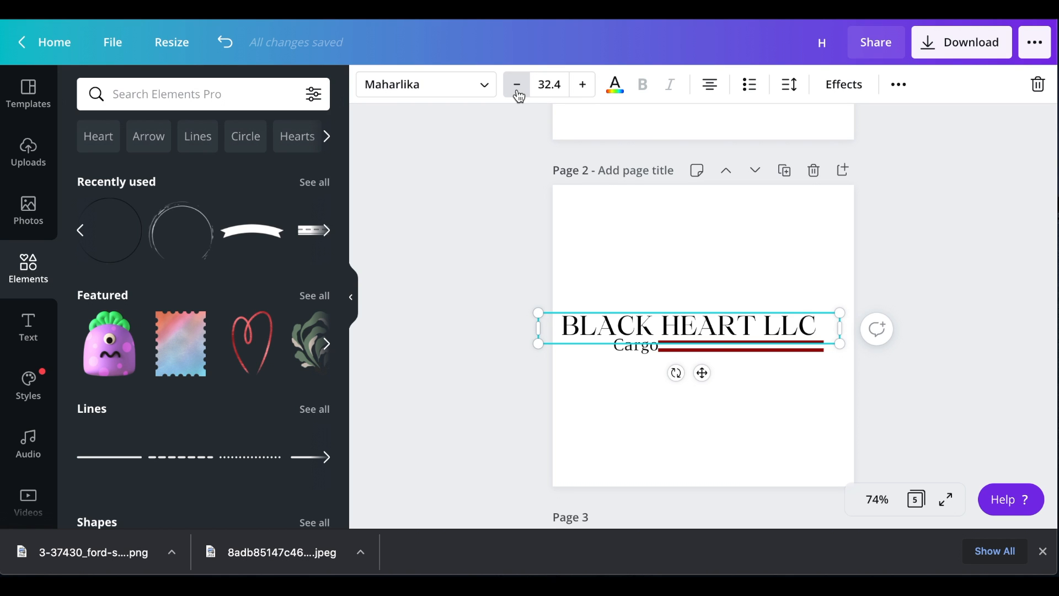
- Apply the Shadow text effect to "BLACK HEART LLC" and color the shadow dark red
{"action": "left_click", "coordinate": [844, 84]}
{"action": "left_click", "coordinate": [203, 160]}
{"action": "left_click", "coordinate": [316, 422]}
{"action": "left_click", "coordinate": [182, 268]}
{"action": "left_click", "coordinate": [227, 428]}
- Set the shadow's direction to -83 and transparency to 37, and fine-tune its offset so it sits close to the "BLACK HEART LLC" letters
{"action": "left_click_drag", "start_coordinate": [203, 260], "coordinate": [215, 259]}
{"action": "left_click_drag", "start_coordinate": [172, 305], "coordinate": [133, 305]}
{"action": "left_click_drag", "start_coordinate": [175, 396], "coordinate": [170, 396]}
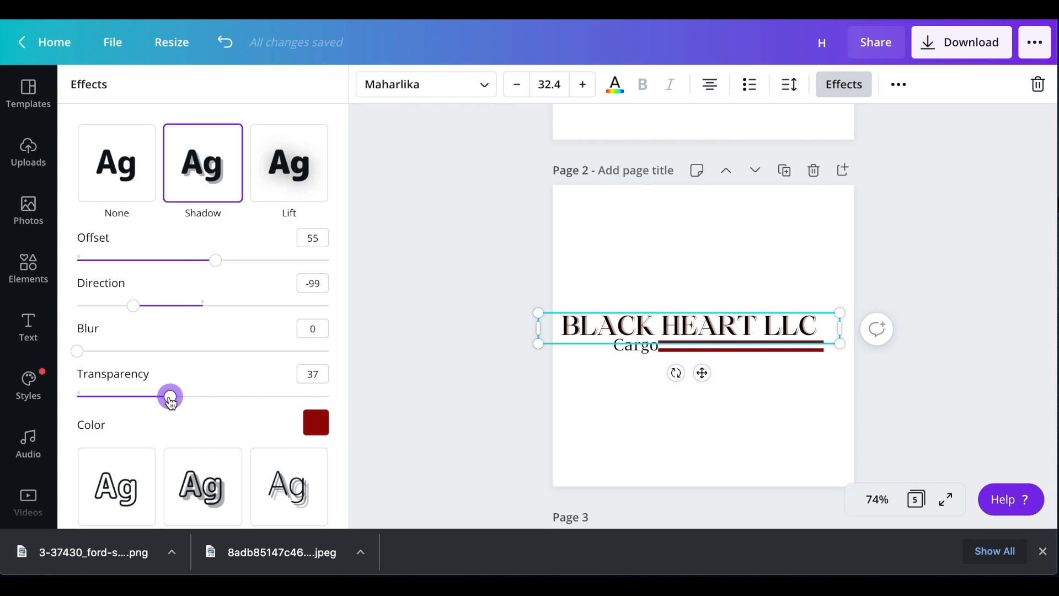
{"action": "left_click_drag", "start_coordinate": [133, 305], "coordinate": [145, 305]}
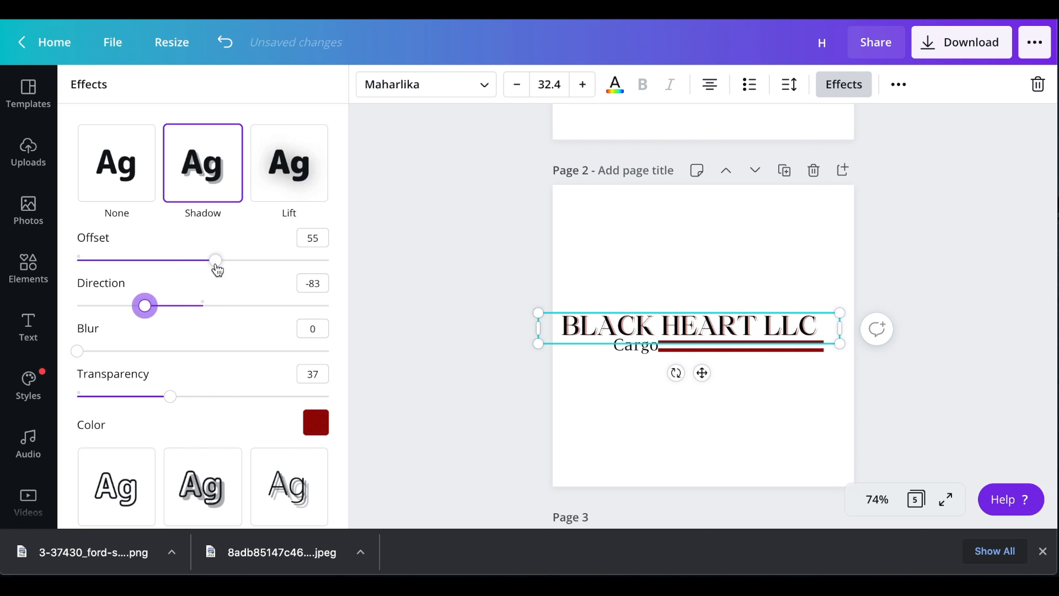
{"action": "left_click_drag", "start_coordinate": [215, 260], "coordinate": [200, 260]}
- On page 4, add the double line from the Lines elements and place it beside "Cargo", just below "Black Heart"
{"action": "scroll", "coordinate": [196, 359], "scroll_direction": "down", "scroll_amount": 3}
{"action": "scroll", "coordinate": [196, 360], "scroll_direction": "up", "scroll_amount": 1}
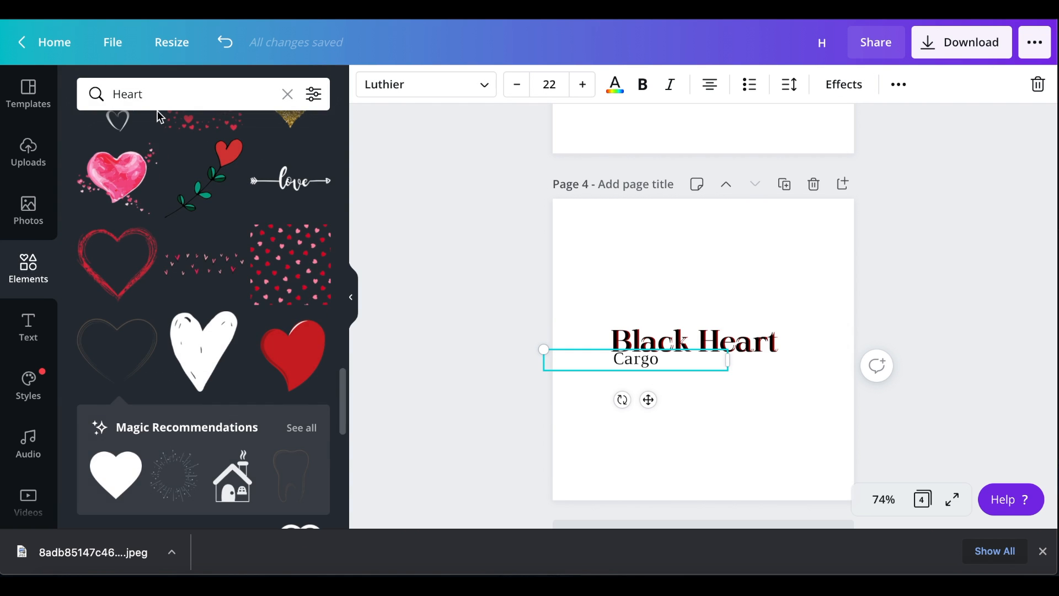
{"action": "left_click", "coordinate": [158, 109]}
{"action": "left_click", "coordinate": [288, 94]}
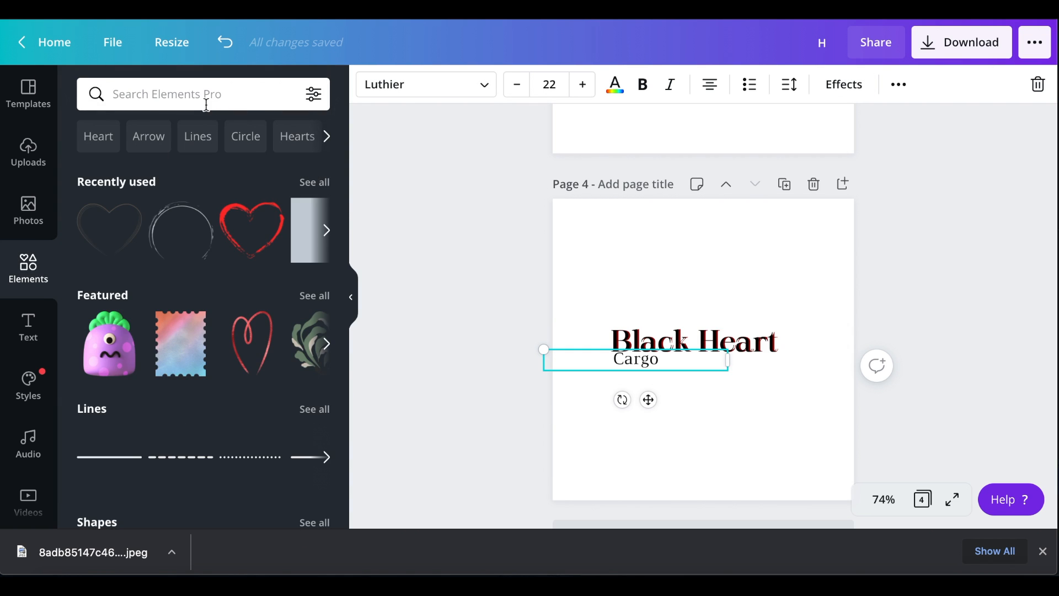
{"action": "left_click", "coordinate": [206, 135]}
{"action": "scroll", "coordinate": [184, 212], "scroll_direction": "down", "scroll_amount": 10}
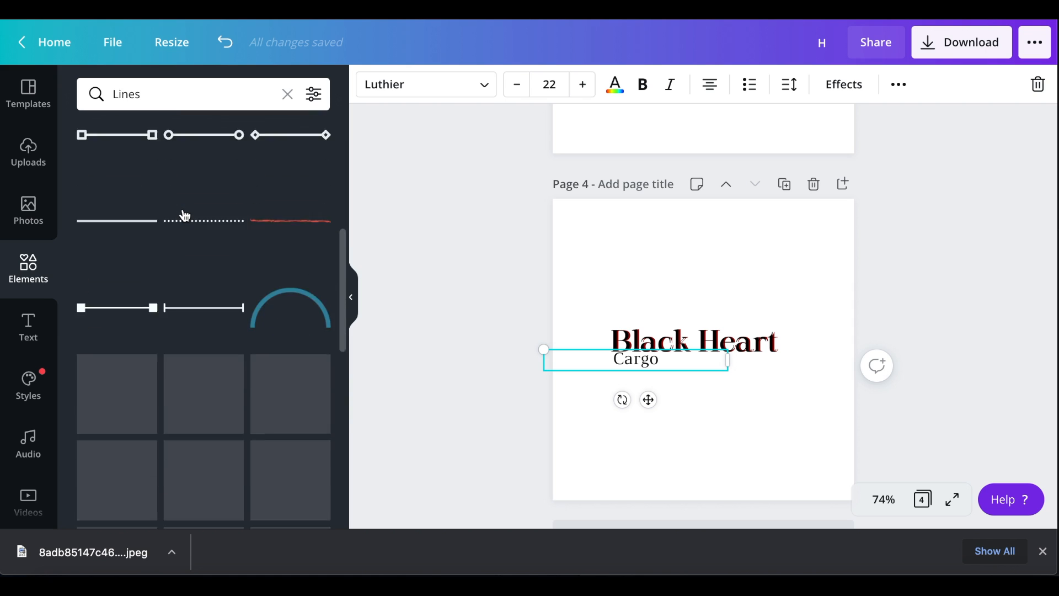
{"action": "scroll", "coordinate": [185, 215], "scroll_direction": "up", "scroll_amount": 2}
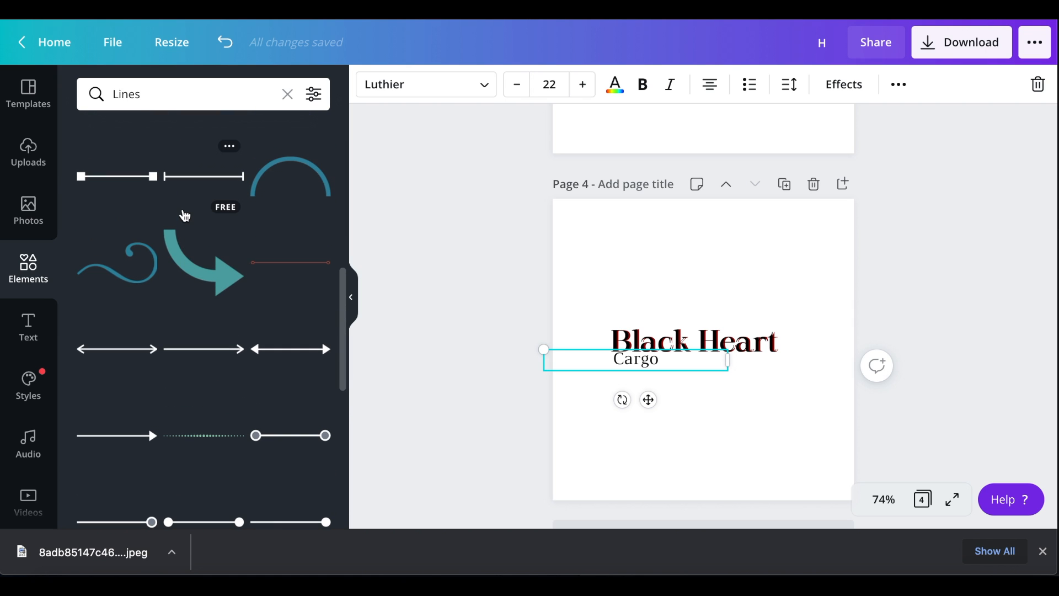
{"action": "scroll", "coordinate": [216, 360], "scroll_direction": "down", "scroll_amount": 7}
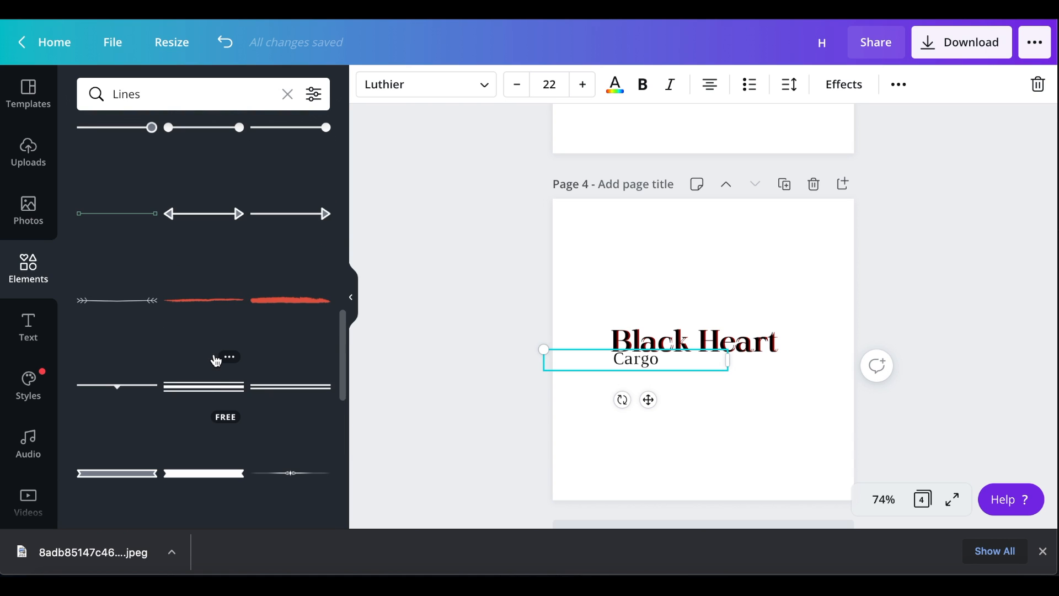
{"action": "scroll", "coordinate": [213, 380], "scroll_direction": "down", "scroll_amount": 1}
{"action": "left_click", "coordinate": [264, 361]}
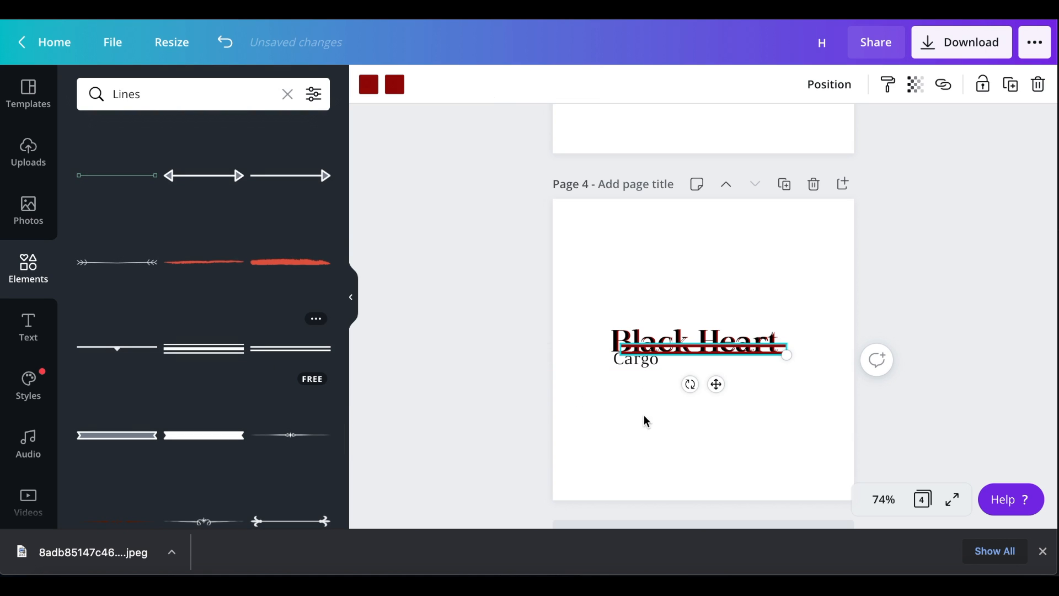
{"action": "left_click_drag", "start_coordinate": [681, 342], "coordinate": [734, 357]}
{"action": "left_click", "coordinate": [813, 388]}
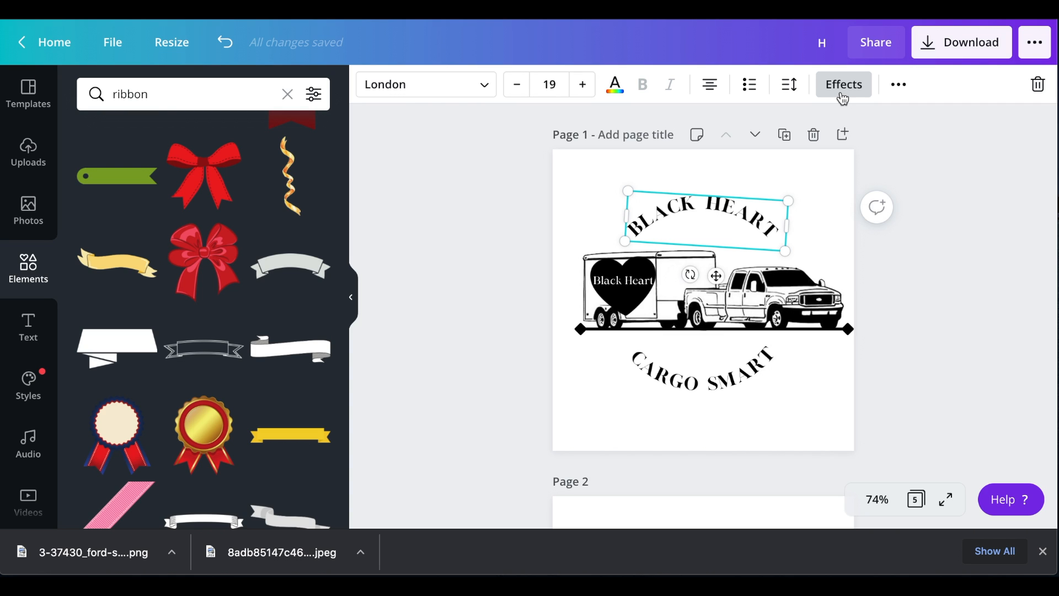
- Add the recently used black double-ring circle to page 1 and enlarge it so it encloses the curved "BLACK HEART" and "CARGO SMART" texts
{"action": "left_click", "coordinate": [843, 85]}
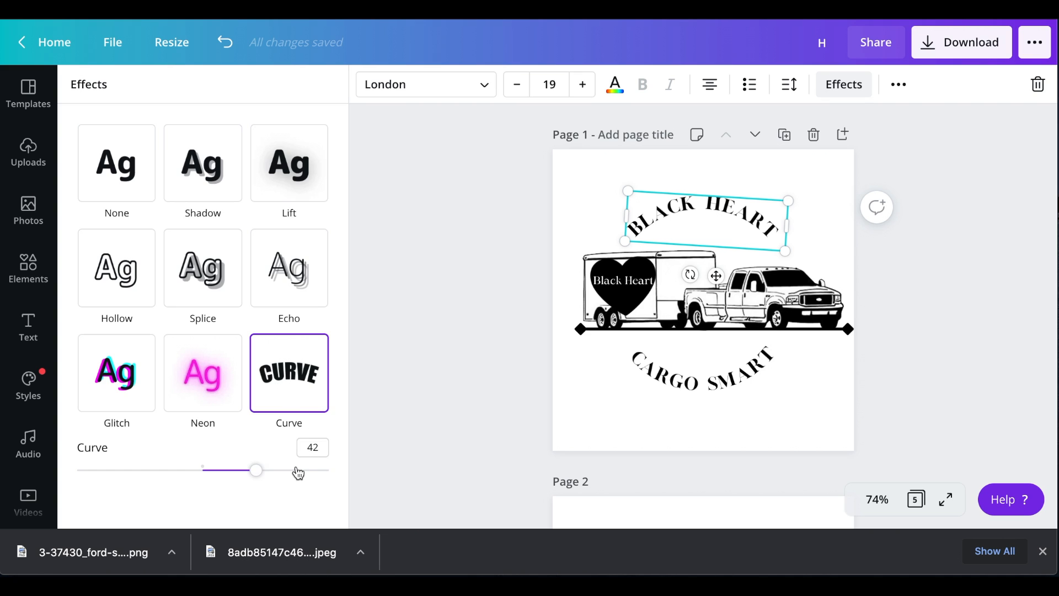
{"action": "key", "text": "Escape"}
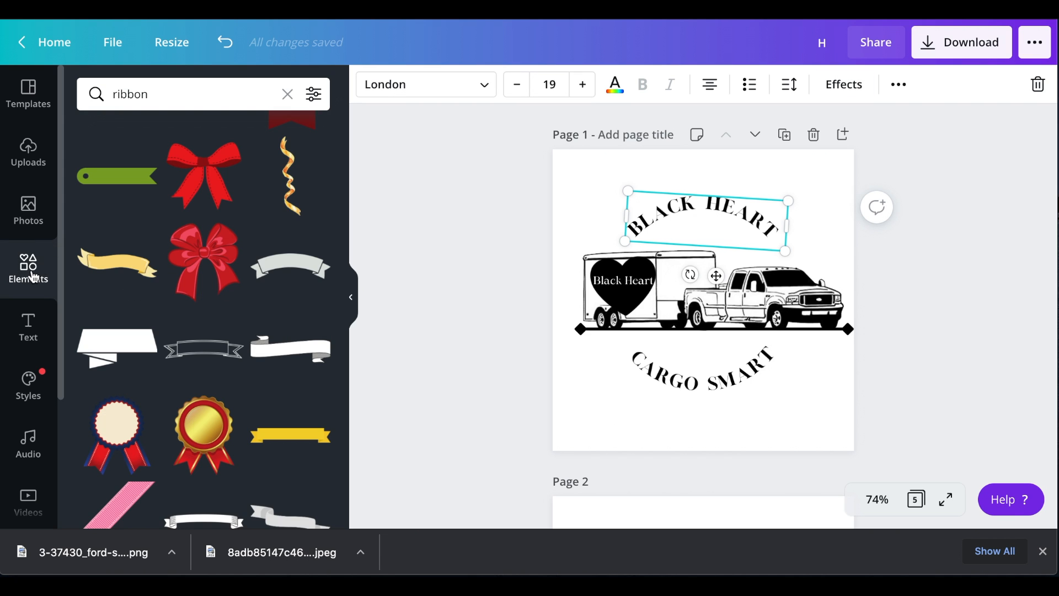
{"action": "left_click", "coordinate": [287, 93]}
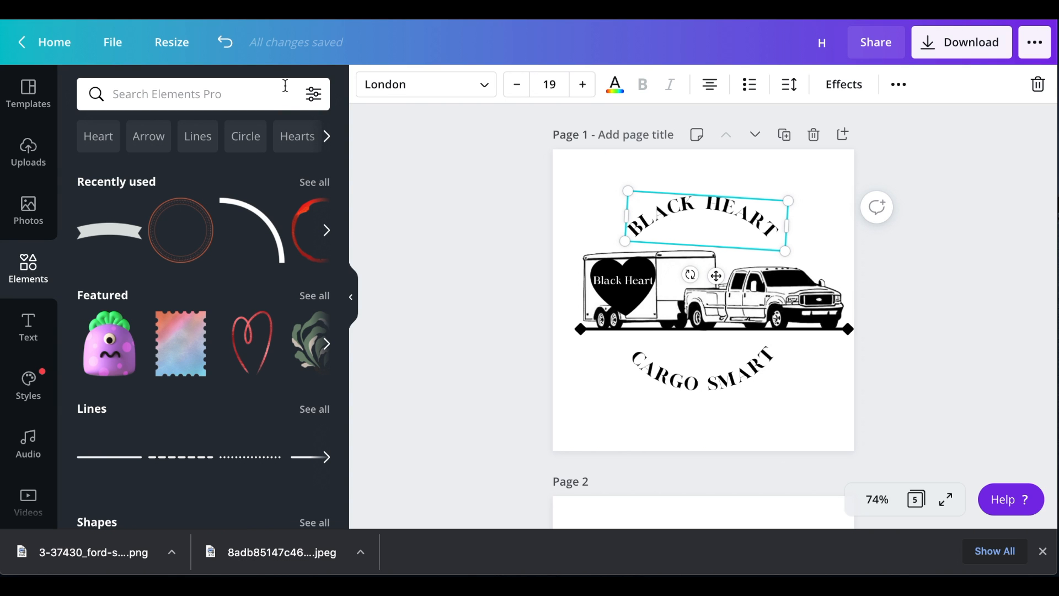
{"action": "left_click", "coordinate": [327, 230]}
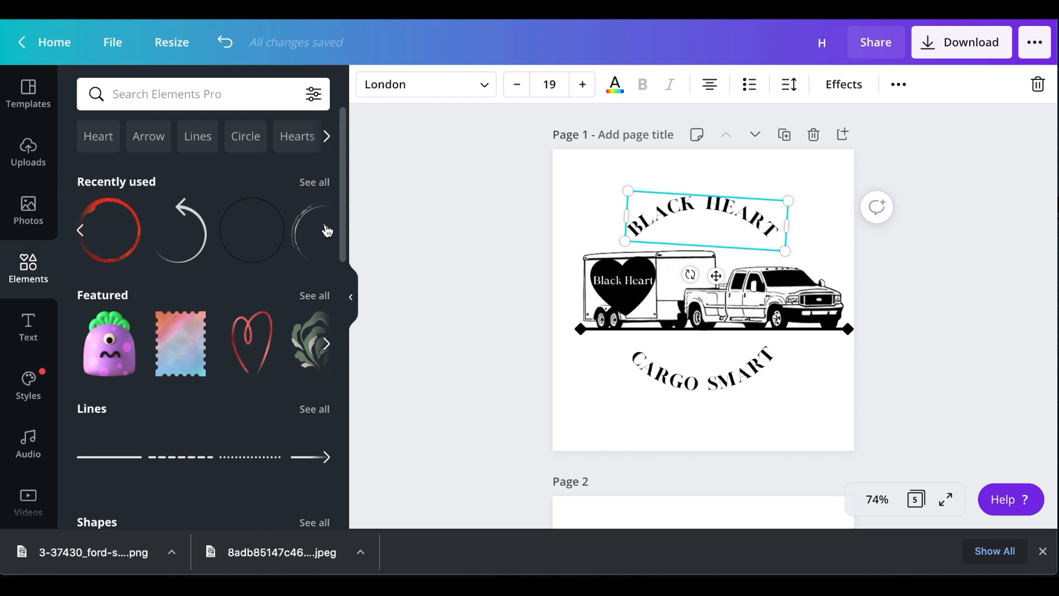
{"action": "left_click", "coordinate": [327, 231]}
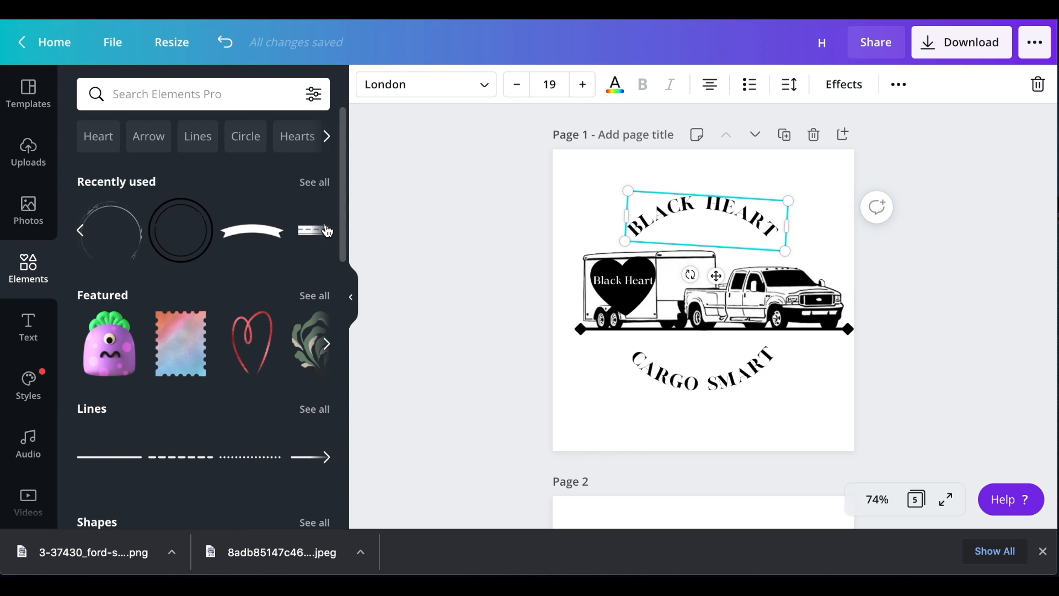
{"action": "left_click", "coordinate": [181, 232]}
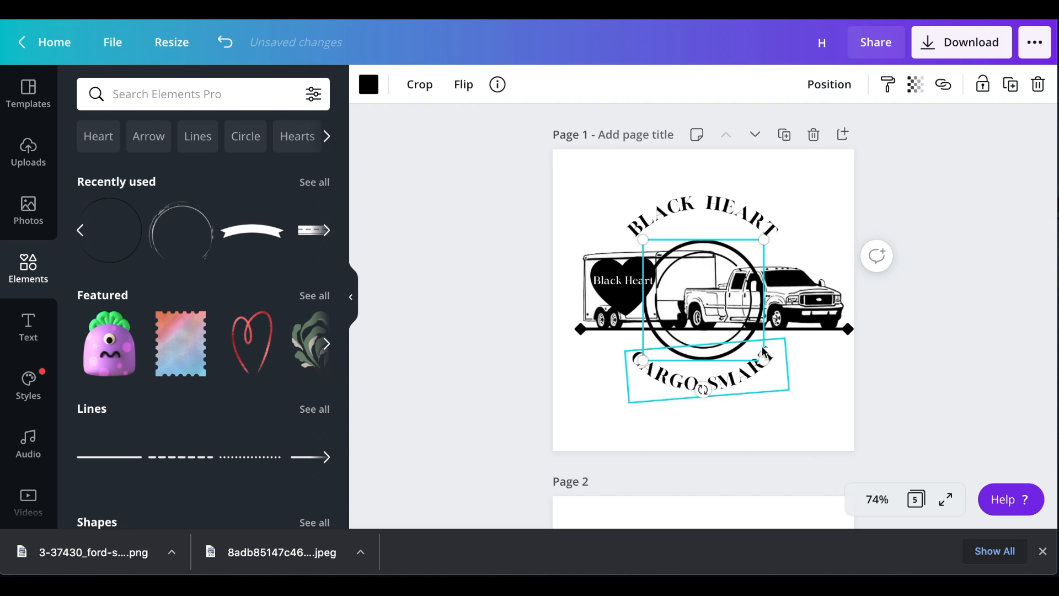
{"action": "mouse_move", "coordinate": [763, 358]}
{"action": "left_mouse_down"}
{"action": "mouse_move", "coordinate": [815, 412]}
{"action": "mouse_move", "coordinate": [771, 381]}
{"action": "mouse_move", "coordinate": [837, 424]}
{"action": "mouse_move", "coordinate": [766, 367]}
{"action": "left_mouse_up"}
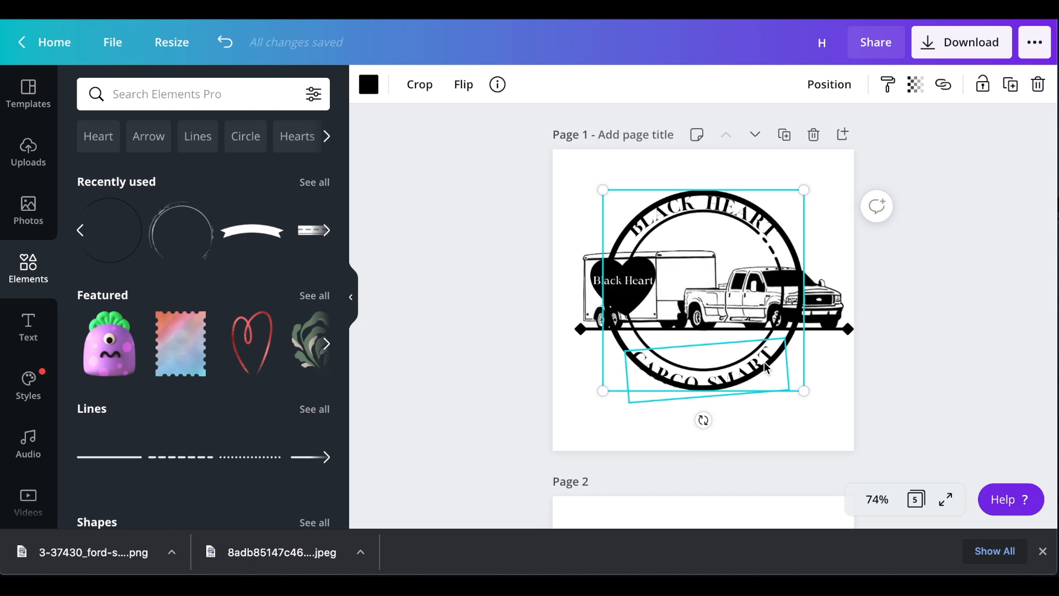
- Nudge the double ring slightly upward so the curved "BLACK HEART" fits between its two circles
{"action": "key", "text": "Up"}
{"action": "key", "text": "Up"}
{"action": "key", "text": "Up"}
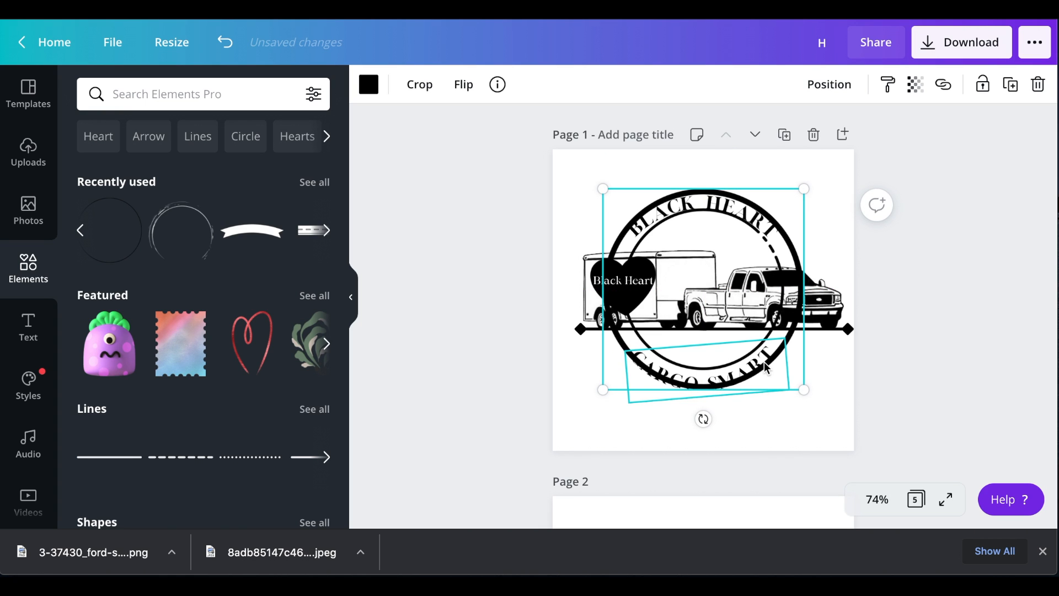
{"action": "key", "text": "Up"}
{"action": "key", "text": "Up"}
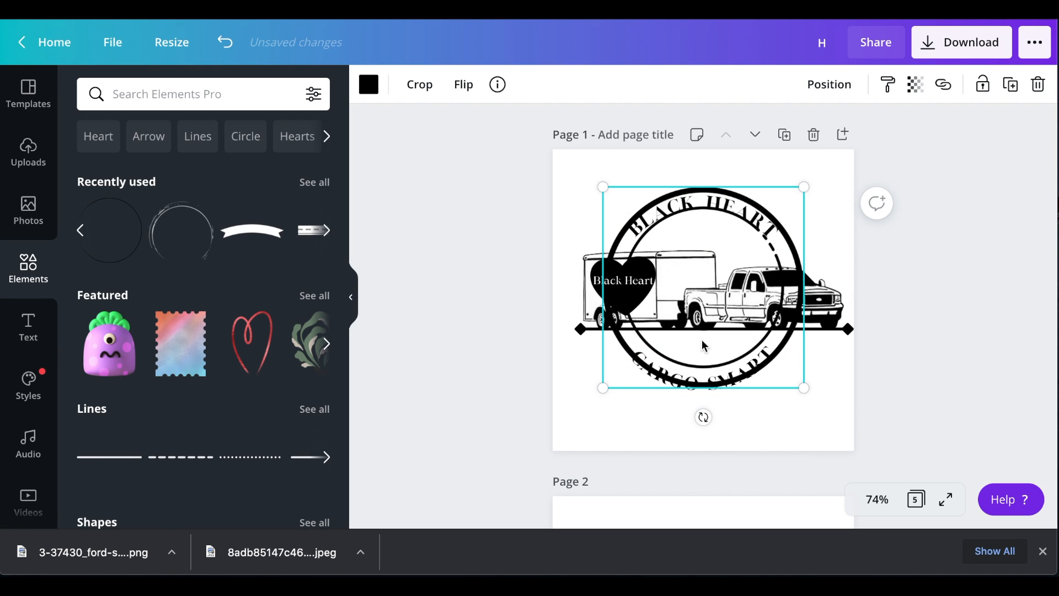
- Move the curved "CARGO SMART" text up between the ring's two circles, rotate it slightly to follow the ring, and deselect it
{"action": "left_click_drag", "start_coordinate": [704, 386], "coordinate": [706, 378]}
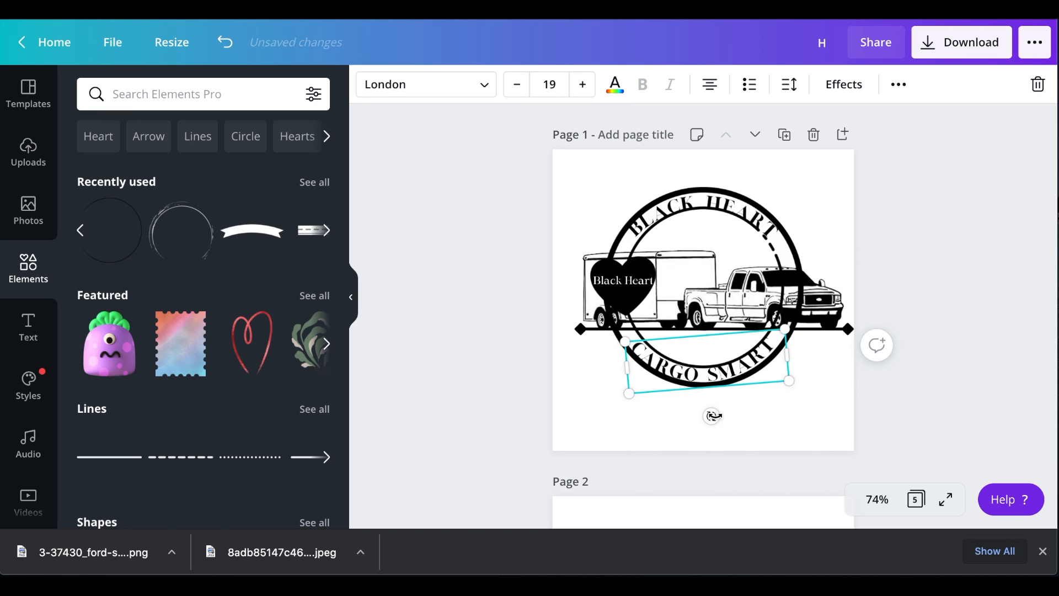
{"action": "left_click_drag", "start_coordinate": [711, 416], "coordinate": [712, 417]}
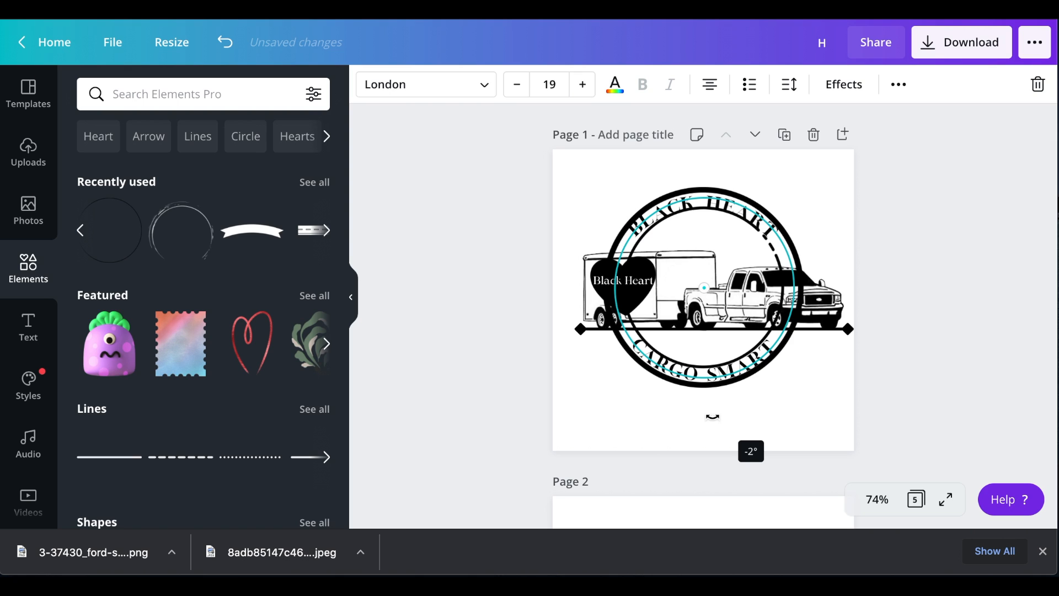
{"action": "left_click_drag", "start_coordinate": [713, 416], "coordinate": [713, 417]}
{"action": "left_click", "coordinate": [769, 401]}
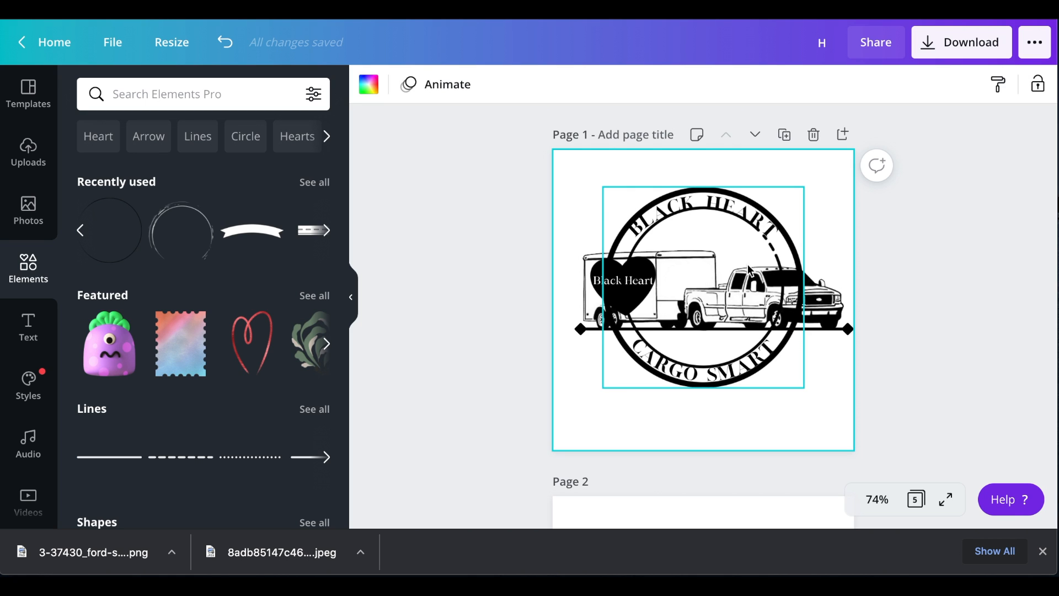
- Send the double ring to the back of the layer order, behind the truck and trailer, and deselect it
{"action": "left_click", "coordinate": [792, 268]}
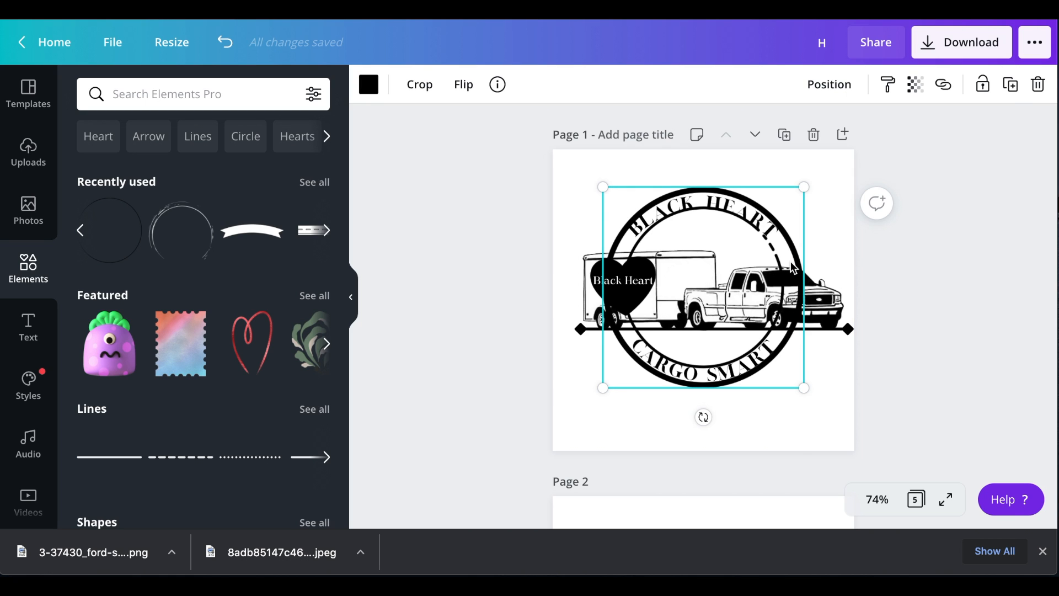
{"action": "left_click", "coordinate": [847, 84]}
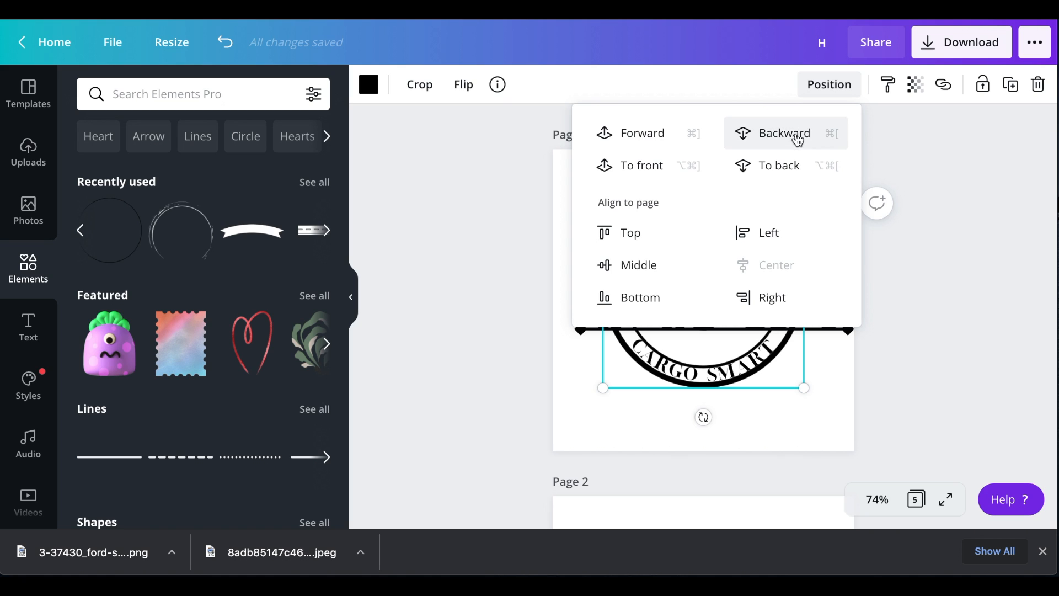
{"action": "left_click", "coordinate": [788, 165]}
{"action": "left_click", "coordinate": [825, 379]}
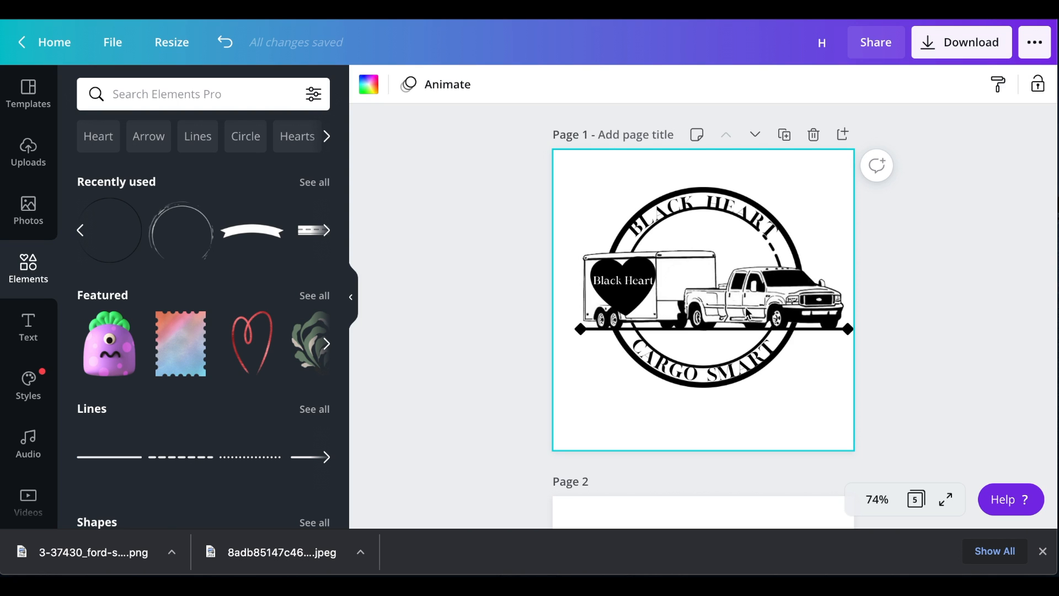
- Set the Curve effect of the "BLACK HEART" text on the ring to 49
{"action": "left_click", "coordinate": [694, 221]}
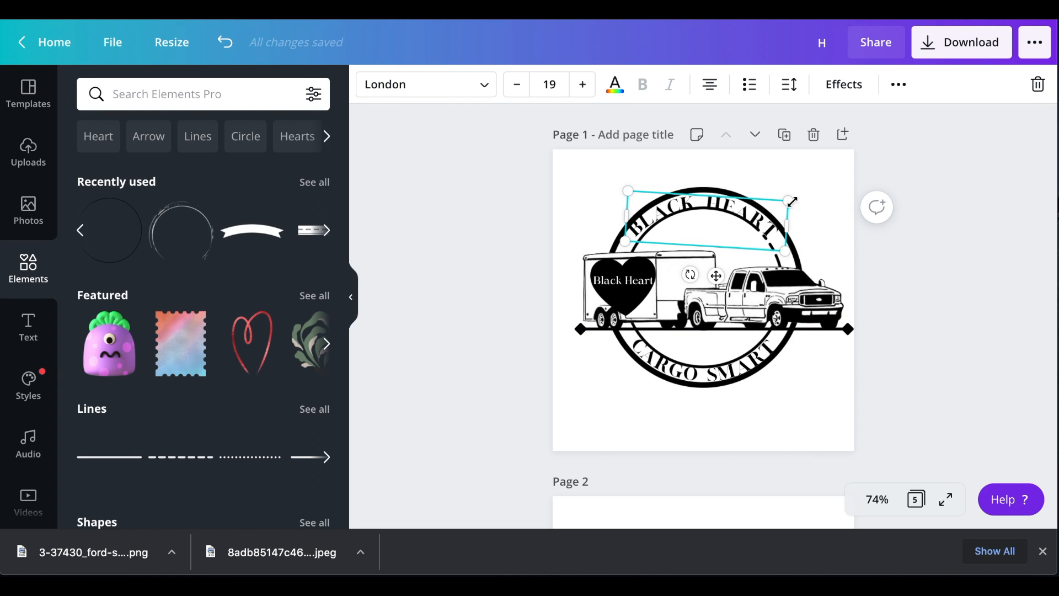
{"action": "left_click", "coordinate": [843, 84]}
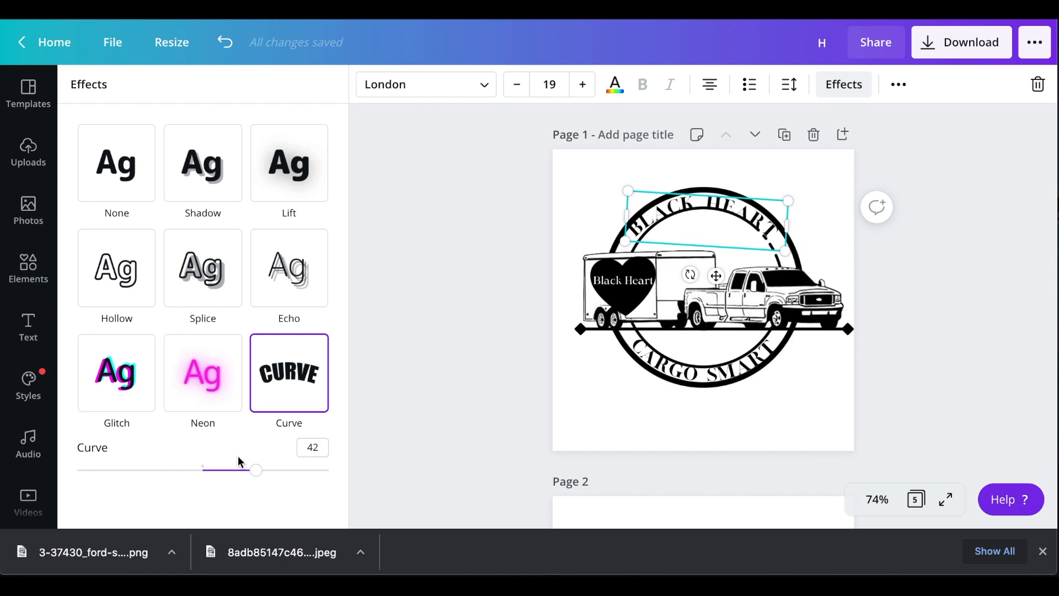
{"action": "left_click_drag", "start_coordinate": [251, 476], "coordinate": [262, 475]}
{"action": "key", "text": "Right"}
{"action": "key", "text": "Right"}
{"action": "key", "text": "Right"}
{"action": "key", "text": "Right"}
{"action": "key", "text": "Right"}
{"action": "key", "text": "Right"}
{"action": "key", "text": "Left"}
{"action": "key", "text": "Left"}
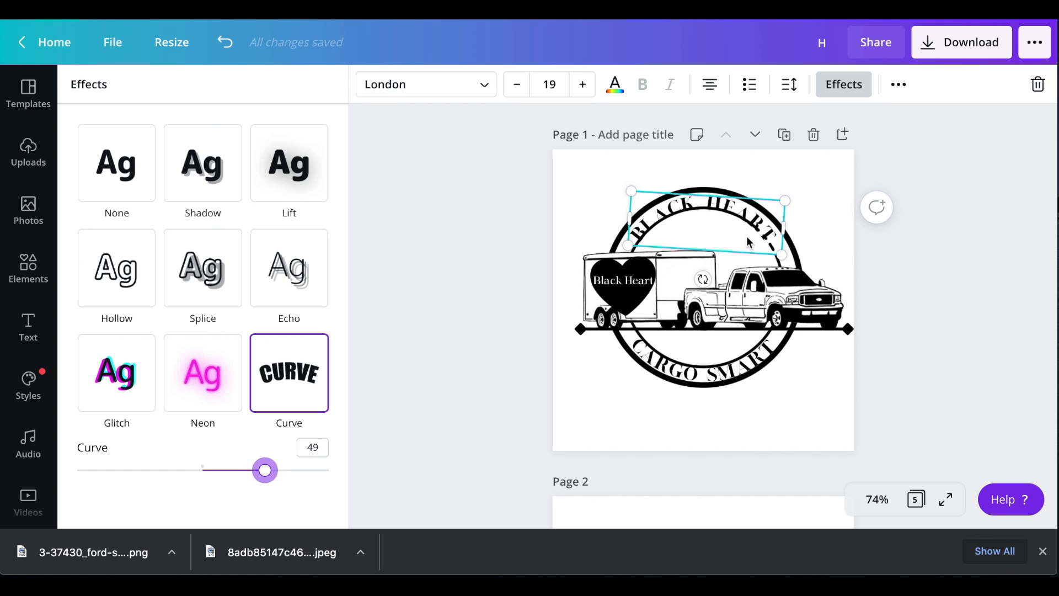
- Move the curved "BLACK HEART" text slightly up within the ring, undo the last change, and deselect everything
{"action": "left_click", "coordinate": [715, 244]}
{"action": "left_click", "coordinate": [816, 222]}
{"action": "left_click", "coordinate": [780, 238]}
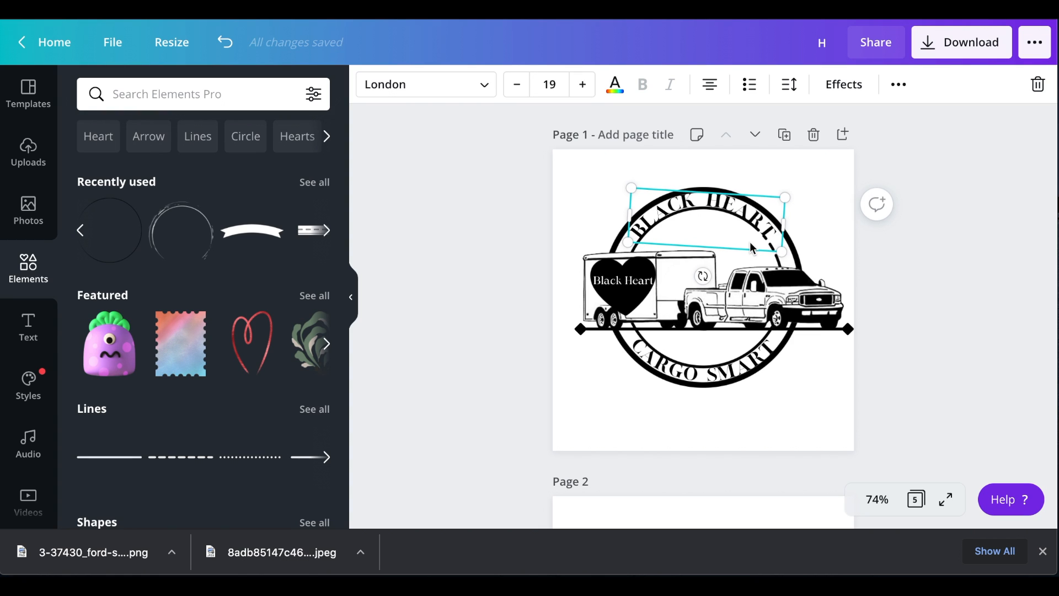
{"action": "left_click", "coordinate": [832, 397]}
{"action": "key", "text": "ctrl+z"}
{"action": "left_click", "coordinate": [830, 386]}
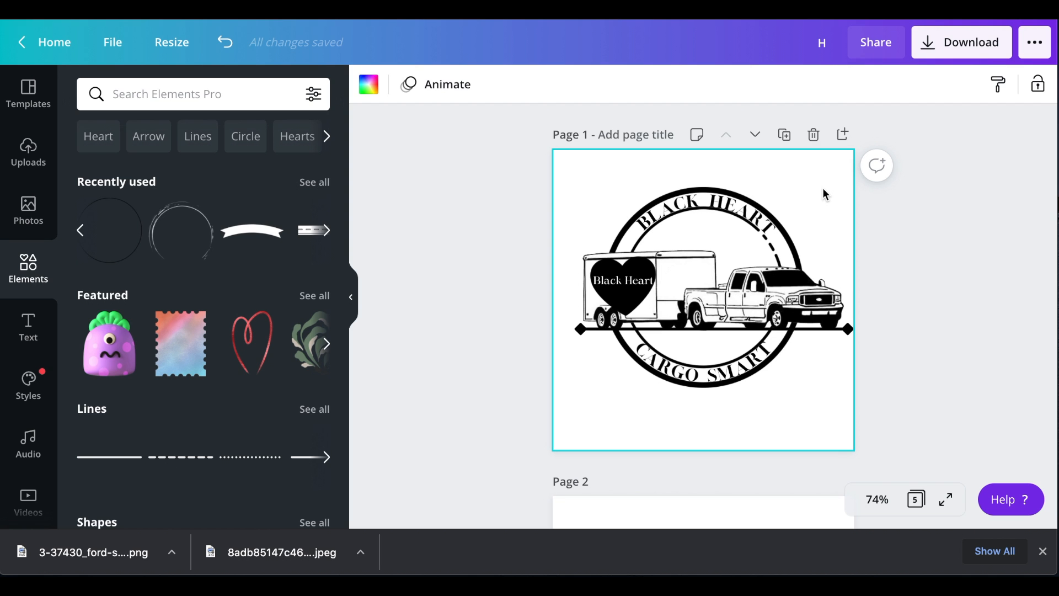